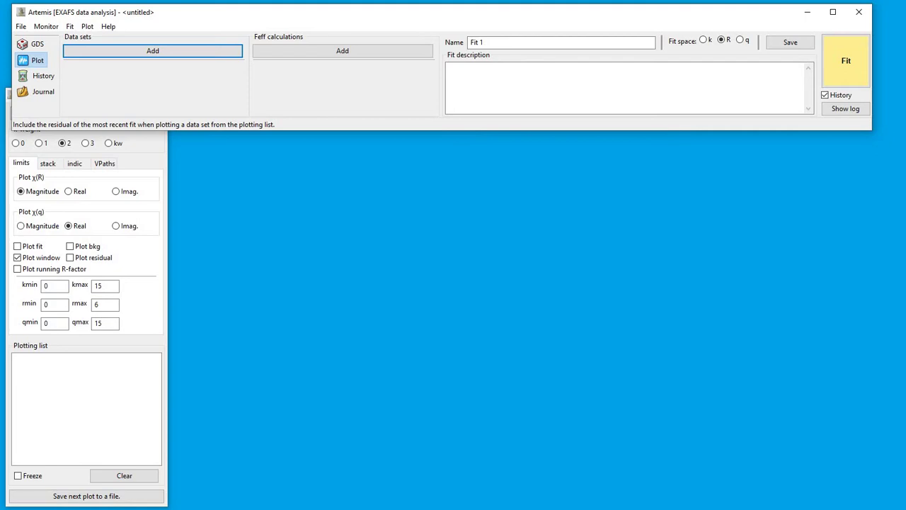
Open the Athena project file Fe_athena.prj from the Desktop folder.
click(21, 26)
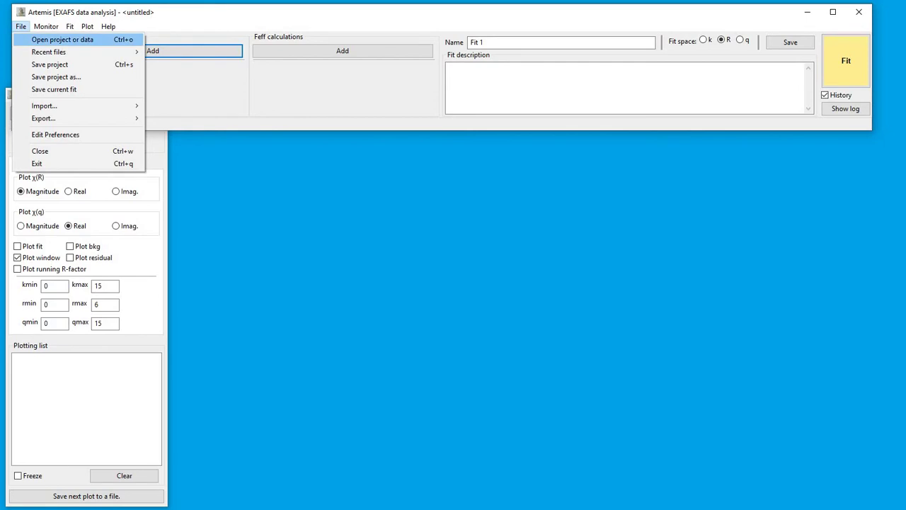
click(37, 41)
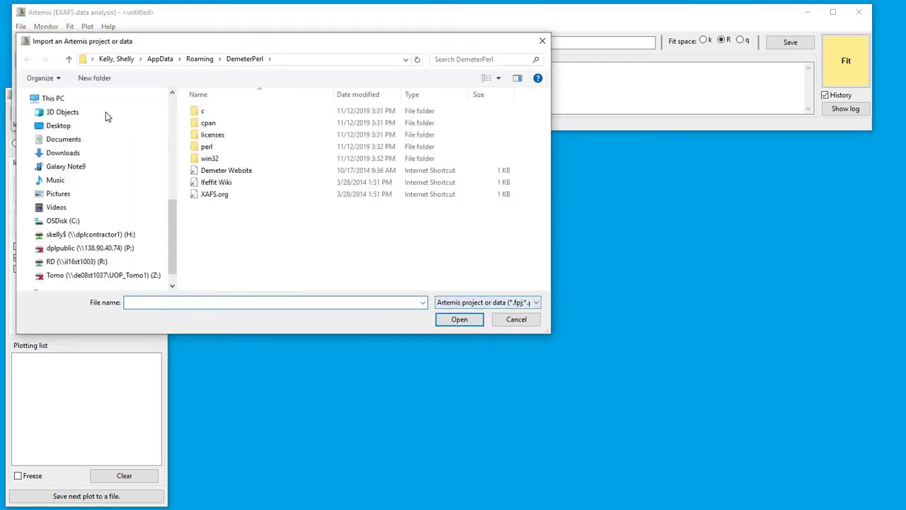
scroll(78, 122, up, 5)
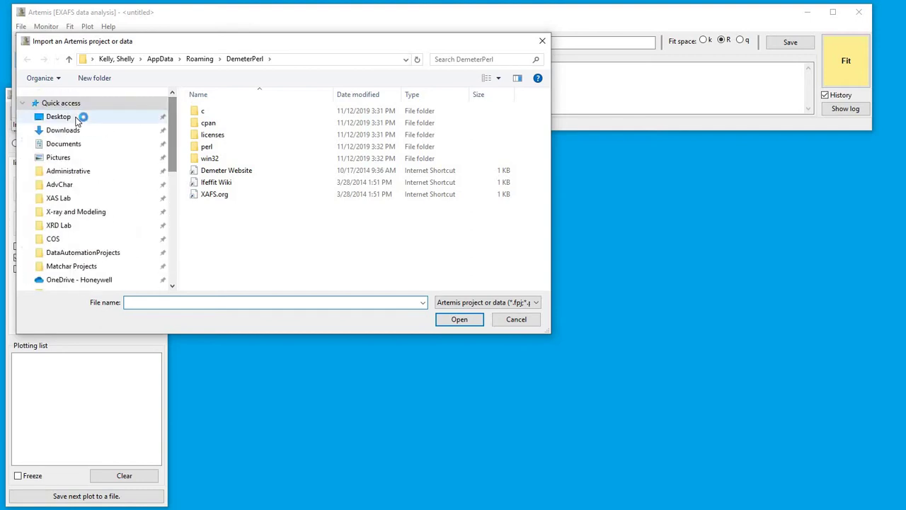
click(77, 119)
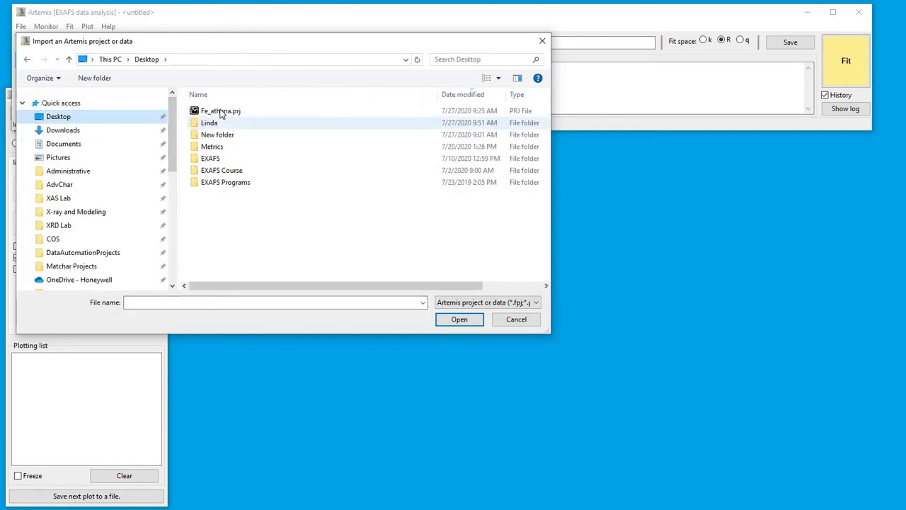
click(224, 112)
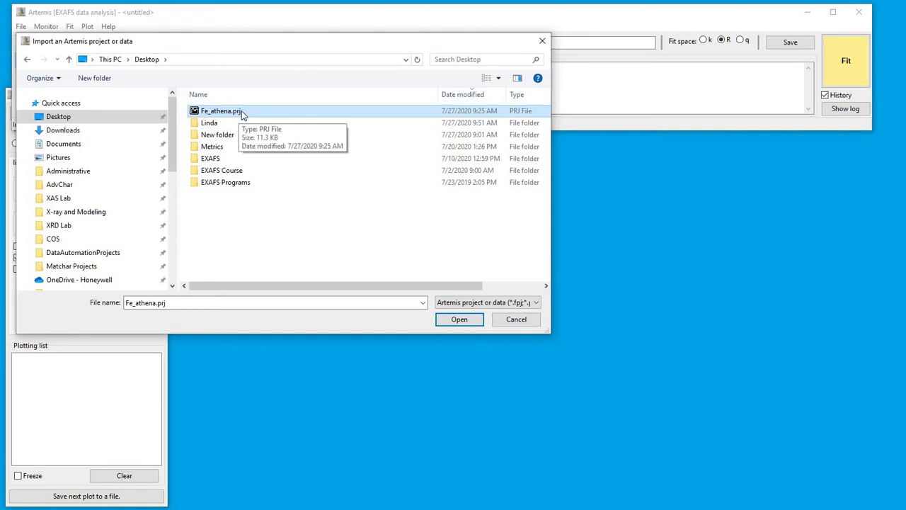
click(459, 319)
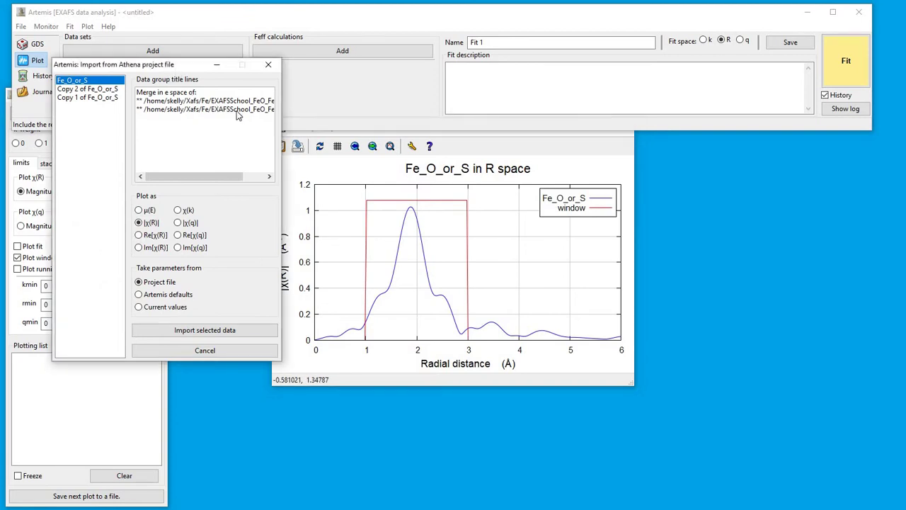
Preview the project's data groups in R space and import the data set "Copy 2 of Fe_O_or_S".
drag(172, 67, 290, 125)
drag(355, 143, 219, 144)
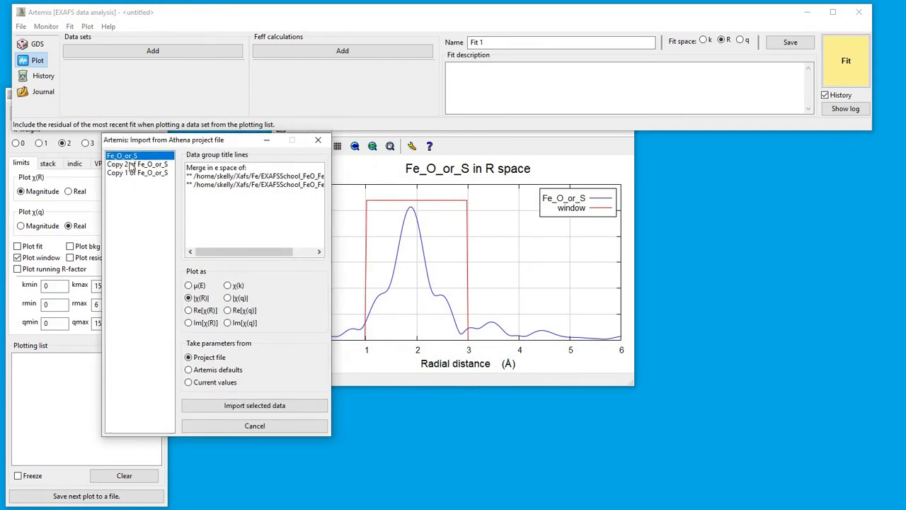
click(131, 165)
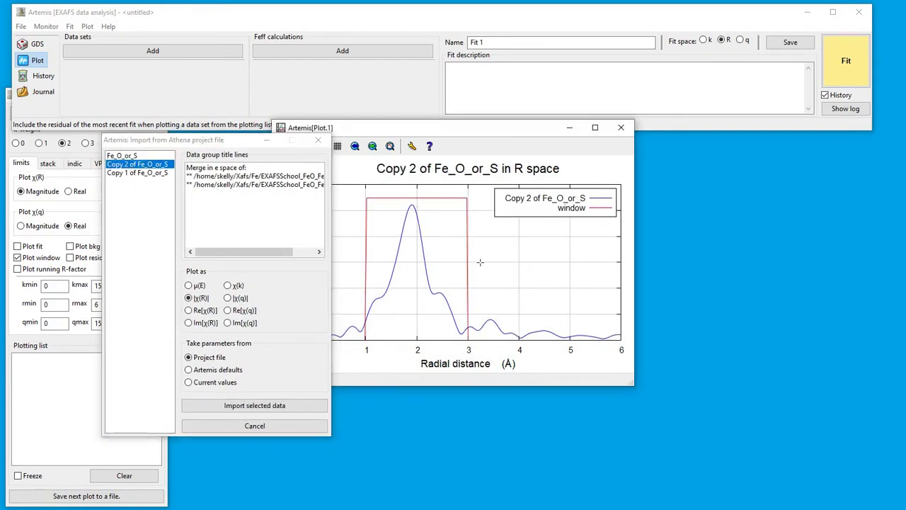
drag(450, 130, 608, 174)
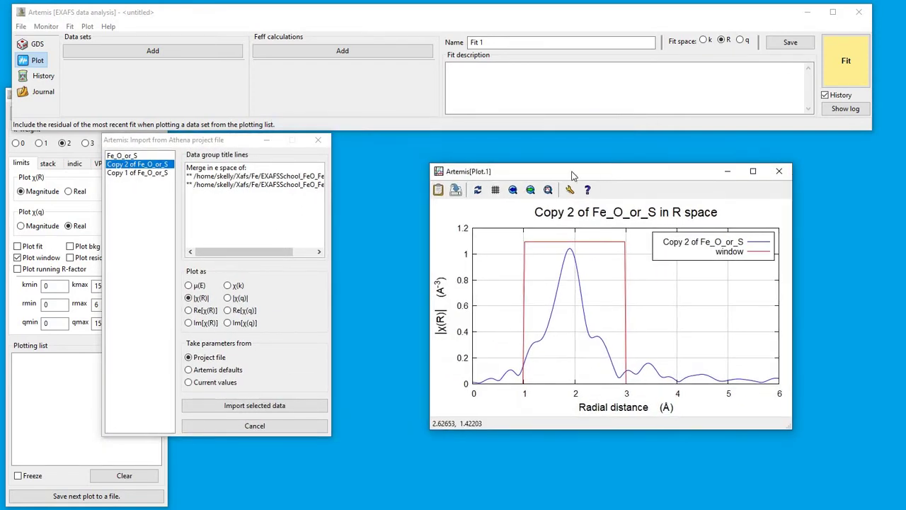
click(129, 175)
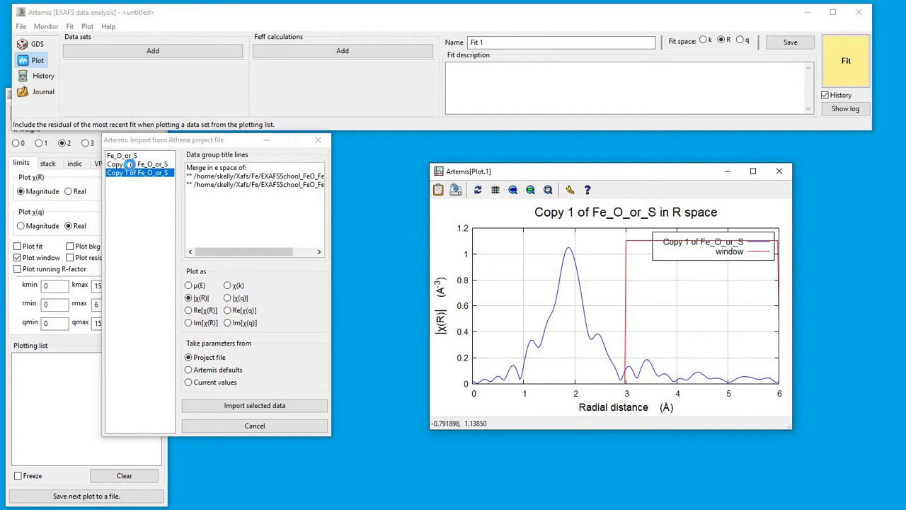
click(131, 165)
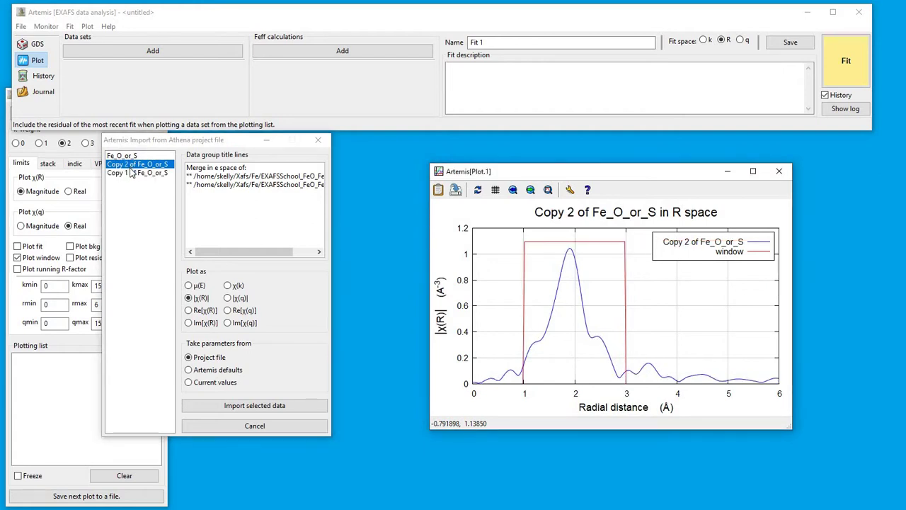
click(248, 406)
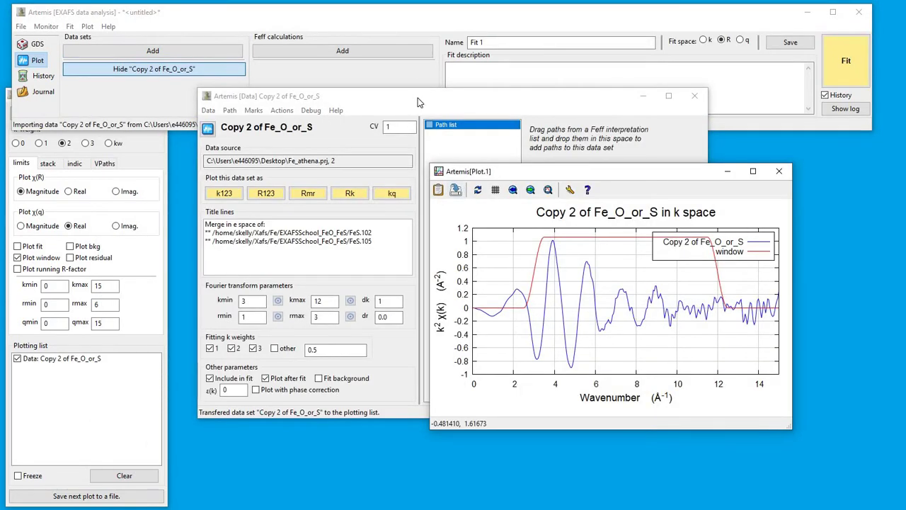
Arrange the data and plot windows and review the data set's Fourier transform ranges and fitting k weights.
drag(417, 103, 284, 133)
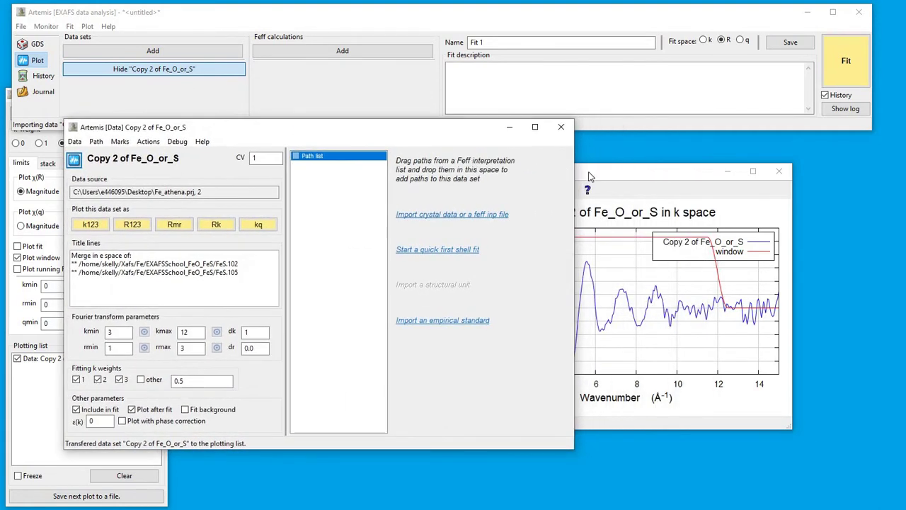
drag(609, 176, 713, 174)
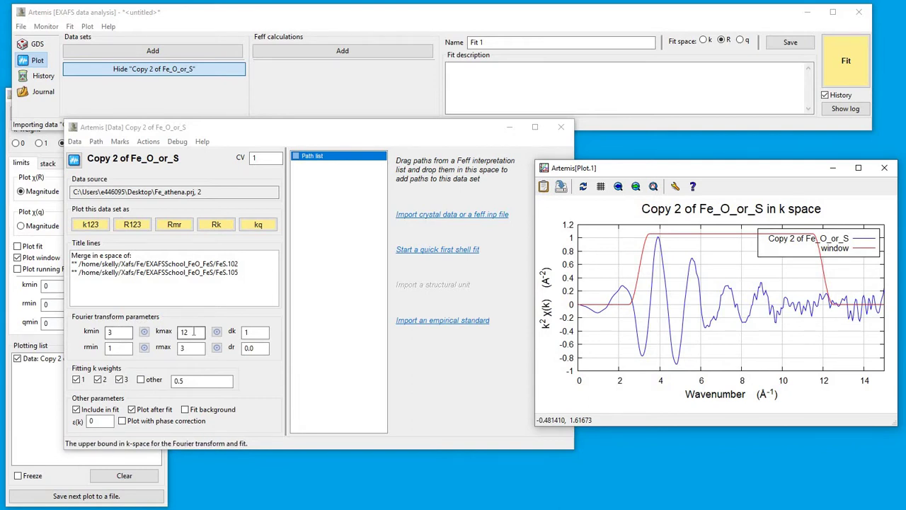
click(118, 350)
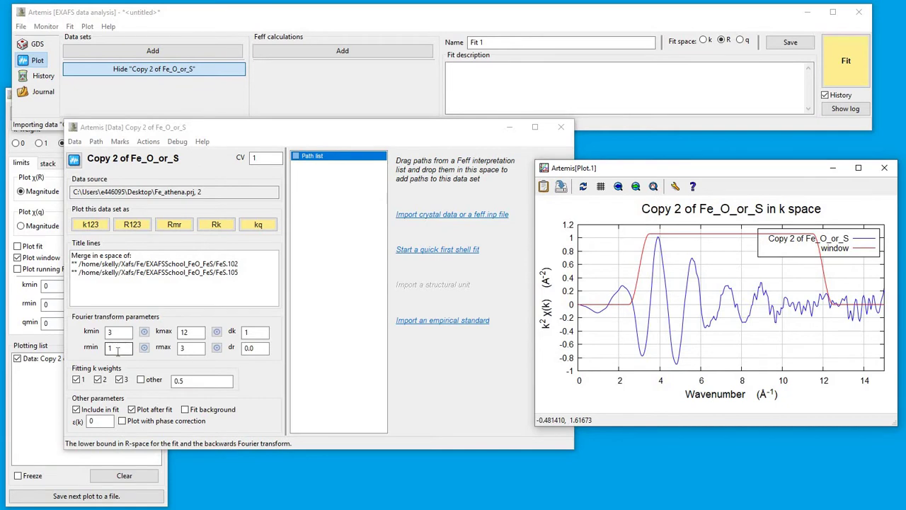
click(197, 346)
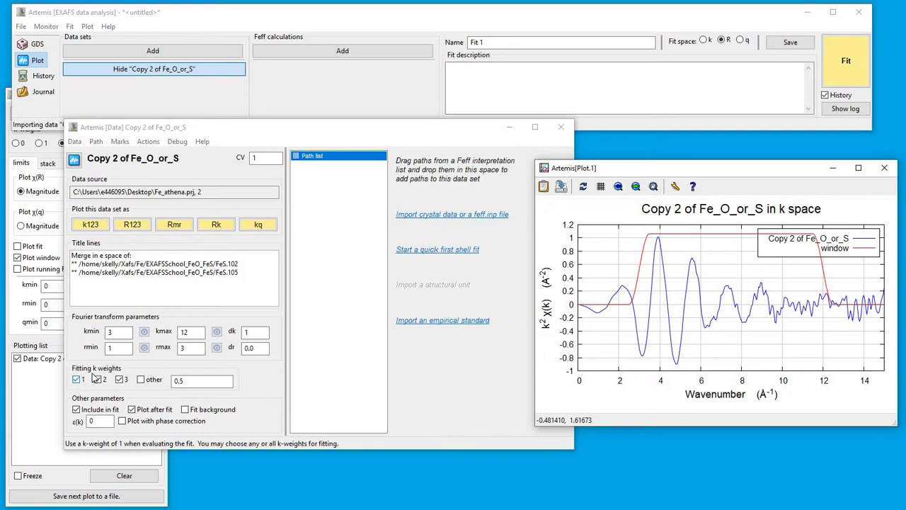
click(99, 381)
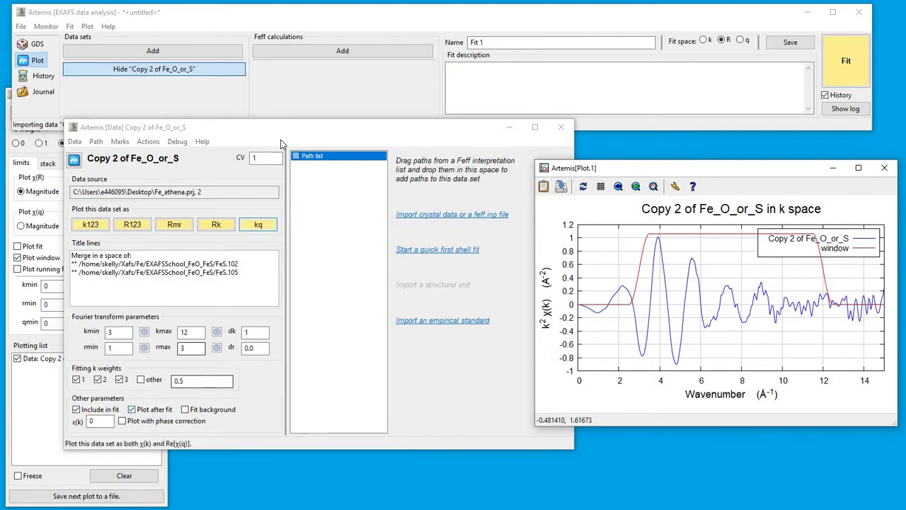
click(294, 157)
drag(294, 129, 407, 148)
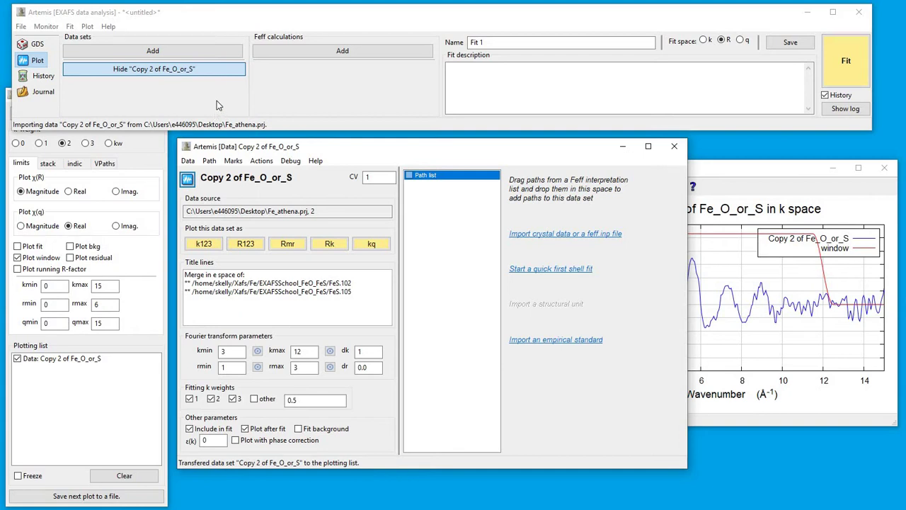
Add a Feff calculation by importing Fesulfate-atoms.inp from the Examples_from_talks folder inside EXAFS Course.
click(294, 55)
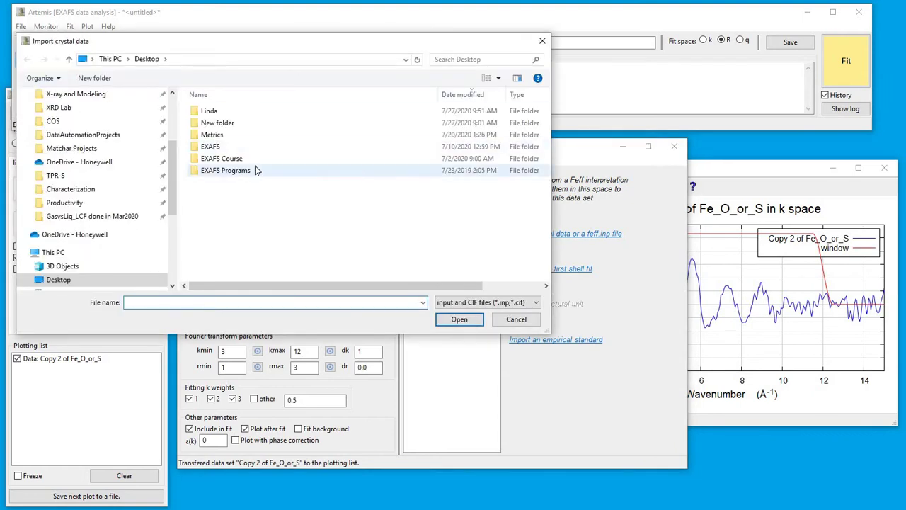
click(208, 162)
click(208, 162)
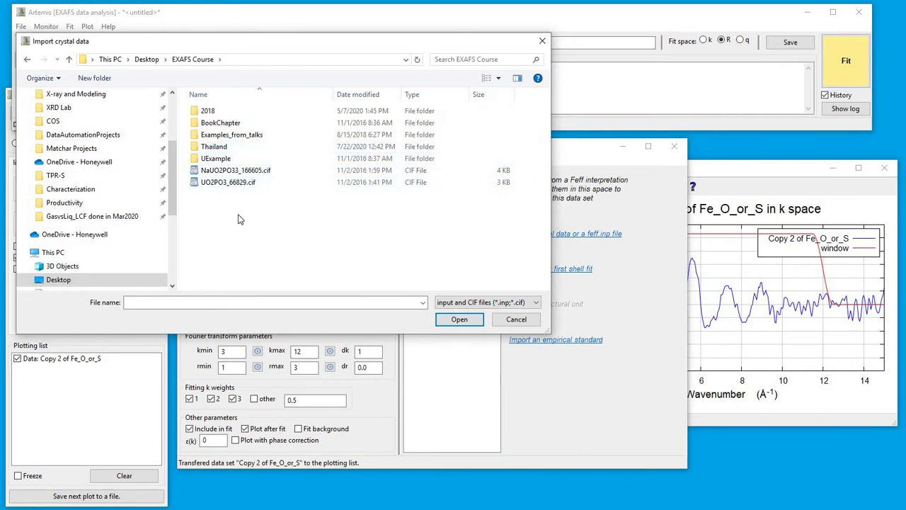
double_click(230, 135)
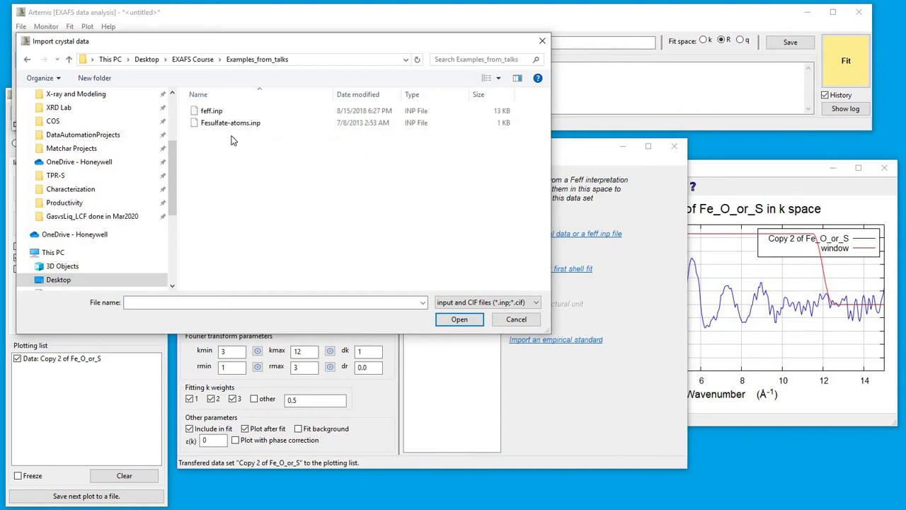
click(237, 124)
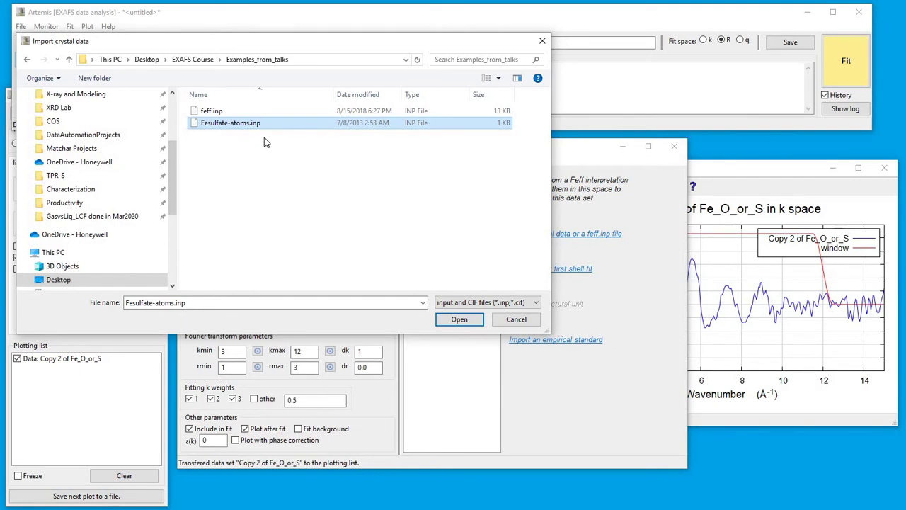
click(460, 320)
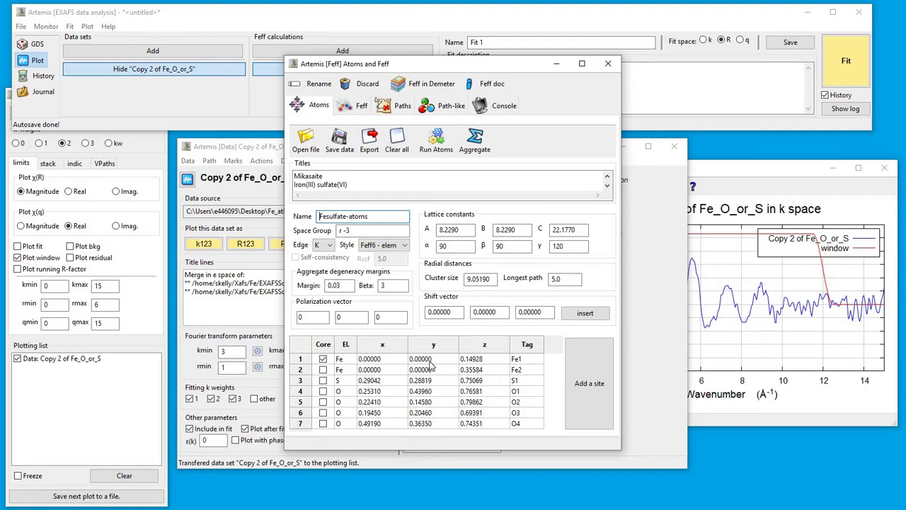
Set the cluster size to 6 for the iron sulfate structure and run Atoms to generate the Feff input.
click(396, 231)
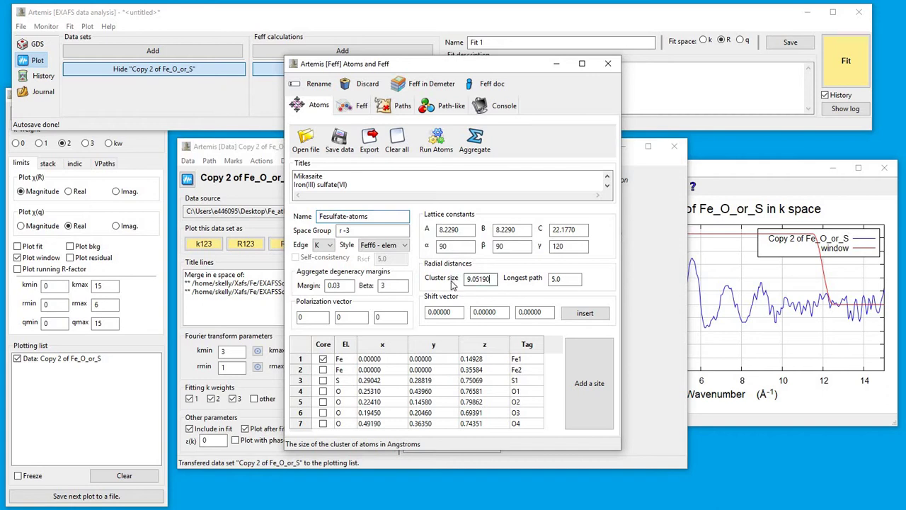
key(Tab)
text(6)
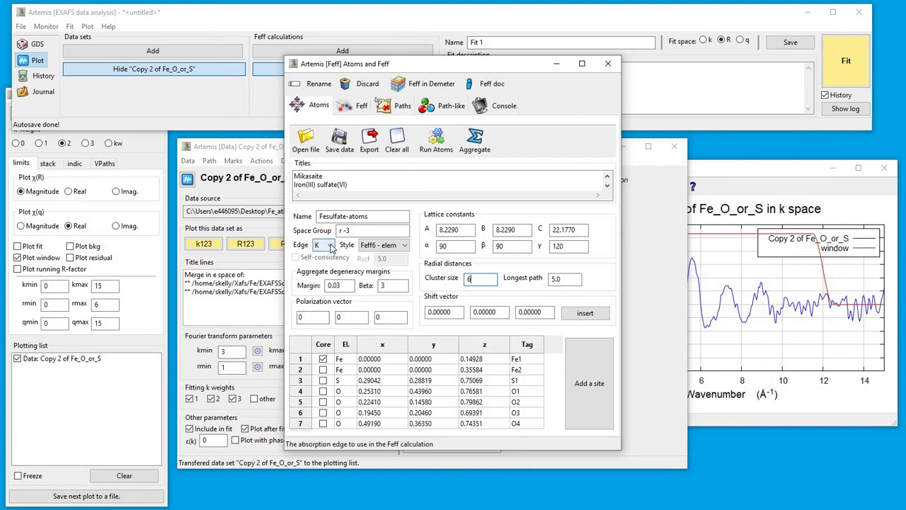
click(437, 141)
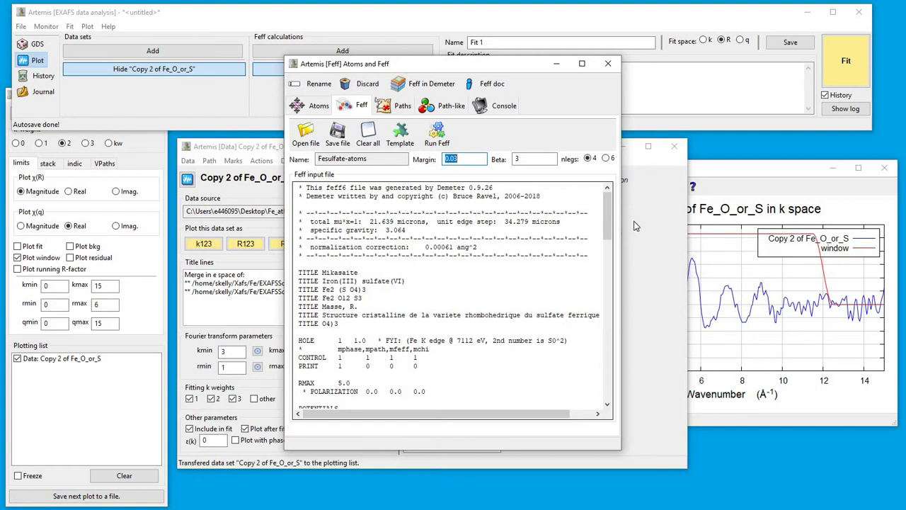
Examine the Feff input file's HOLE line, potentials list, and the oxygen and sulfur entries in the atoms list.
drag(606, 221, 606, 241)
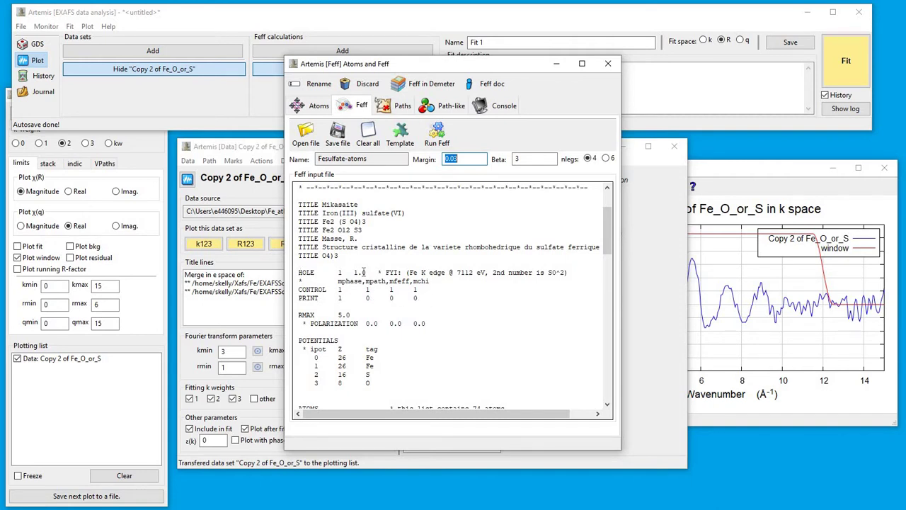
drag(299, 272, 466, 272)
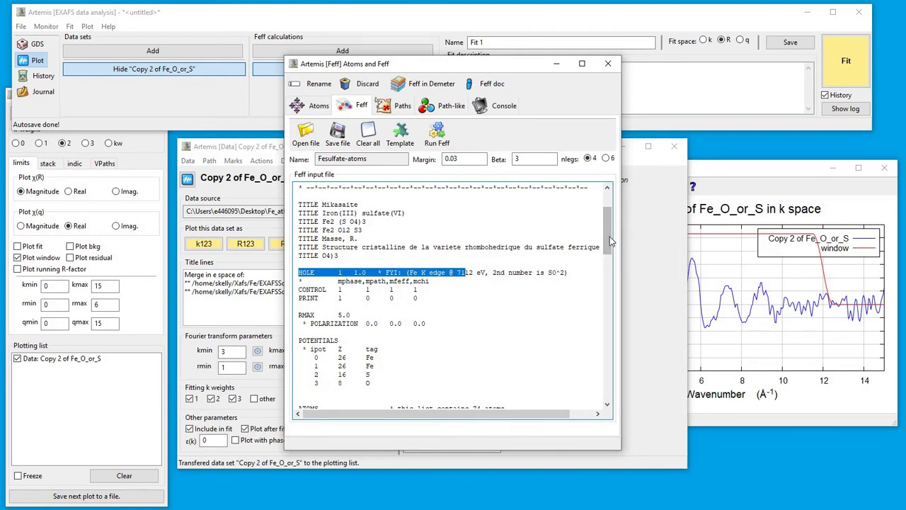
drag(608, 239, 616, 278)
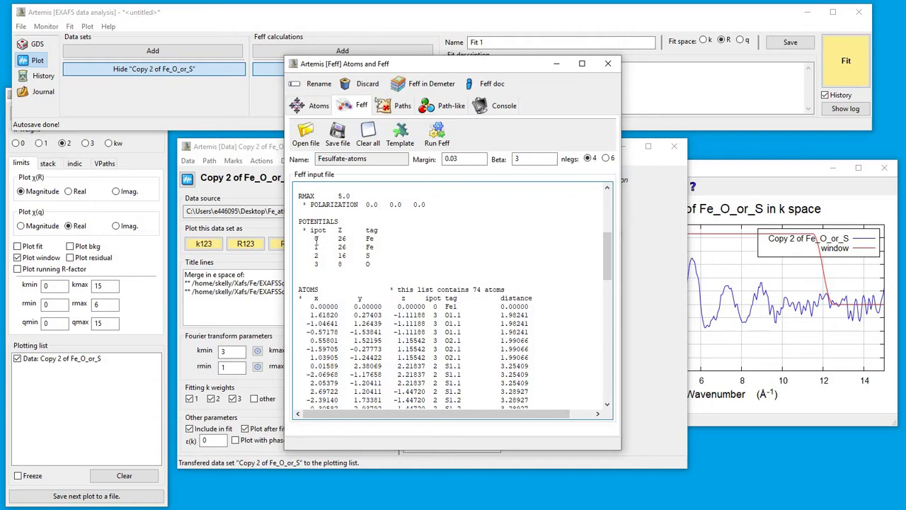
drag(315, 239, 381, 237)
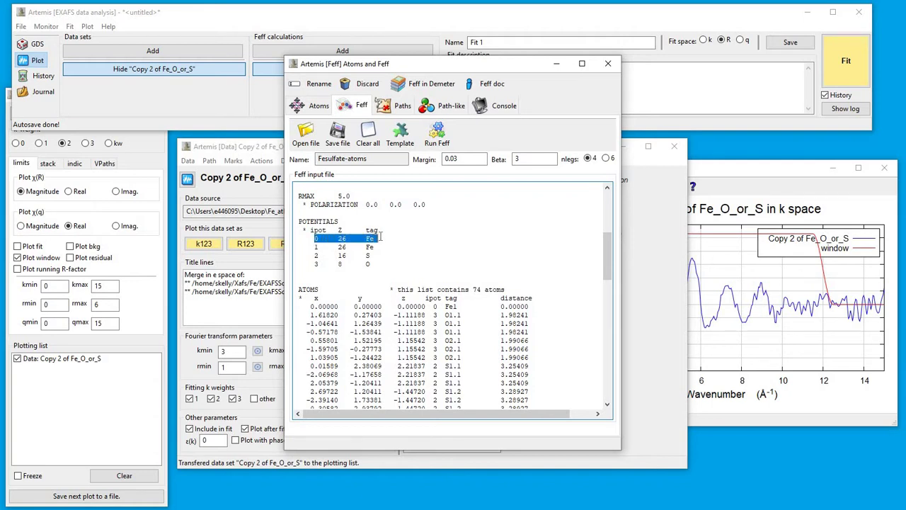
drag(314, 247, 369, 263)
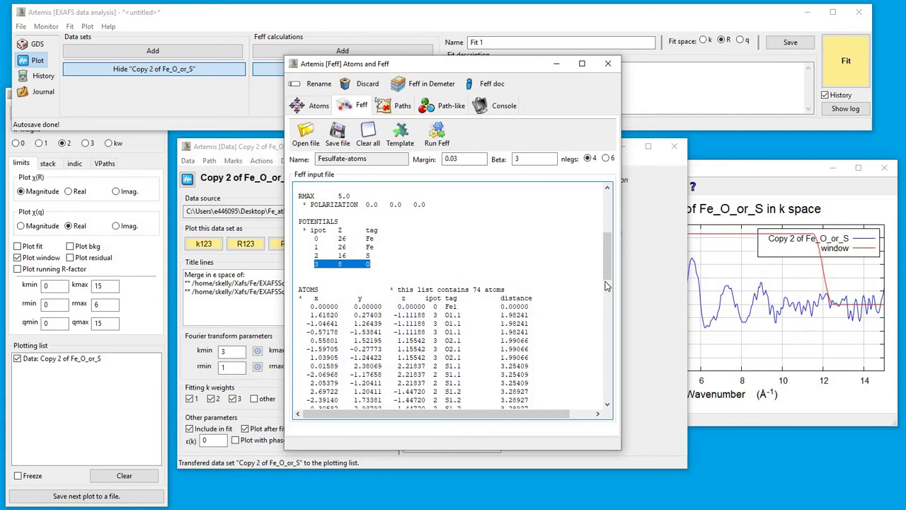
drag(606, 285, 607, 296)
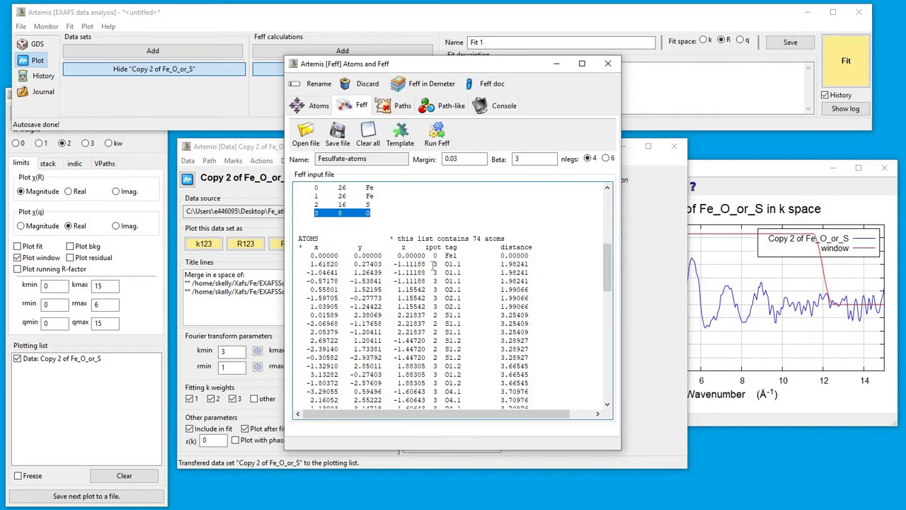
drag(306, 264, 552, 305)
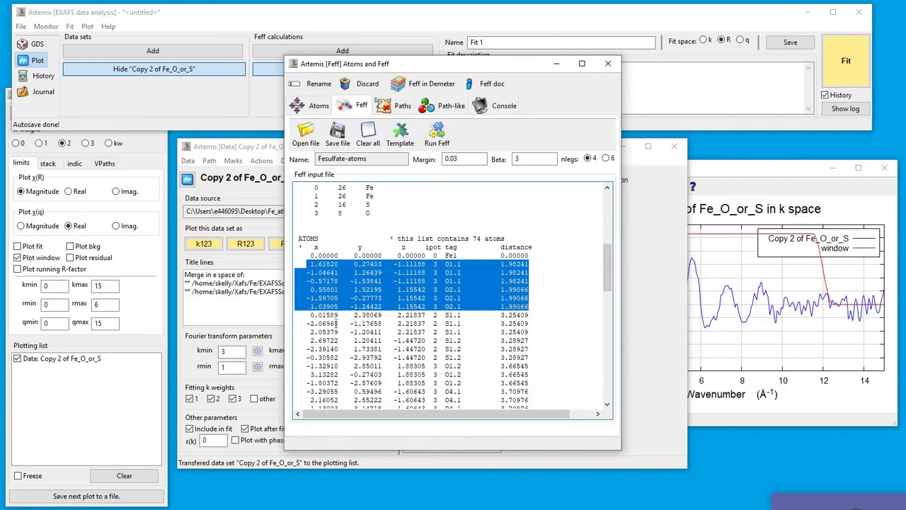
drag(298, 314, 552, 349)
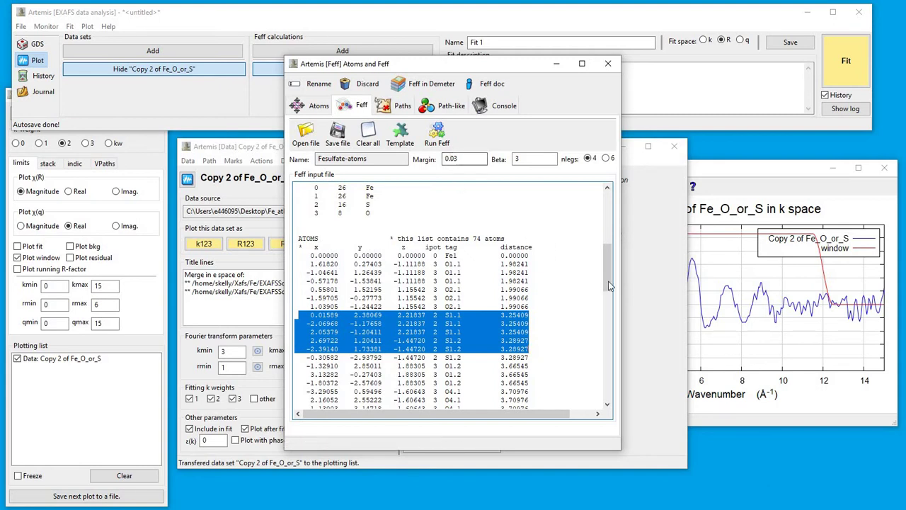
drag(608, 283, 607, 205)
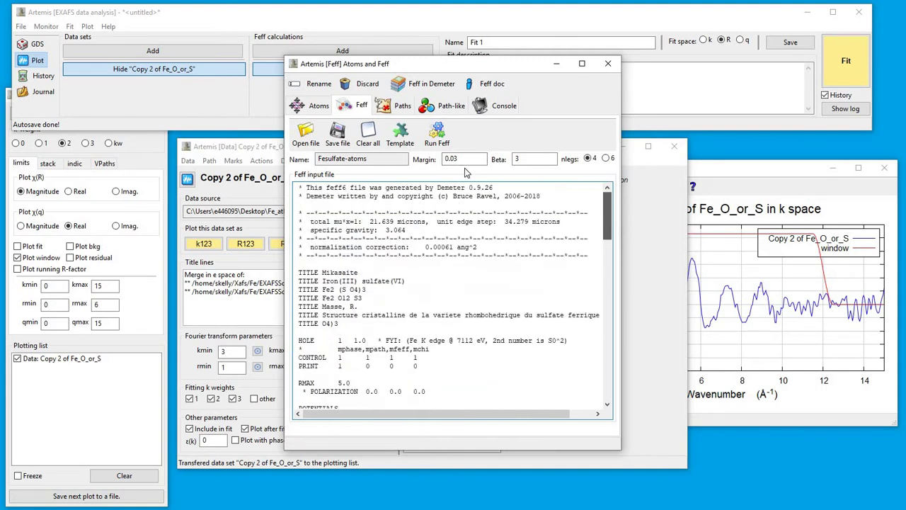
Run Feff for the iron sulfate structure and add the first O1.1 single scattering path to the Copy 2 of Fe_O_or_S data set.
click(439, 132)
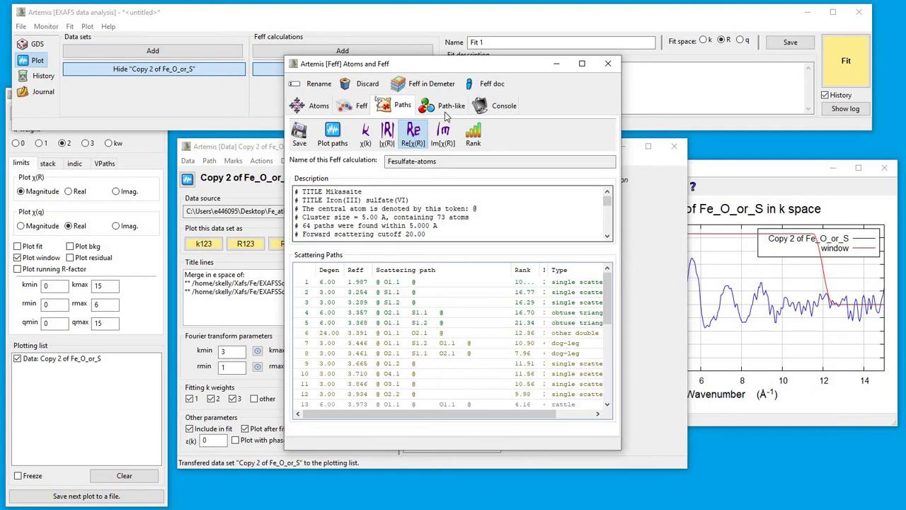
click(259, 74)
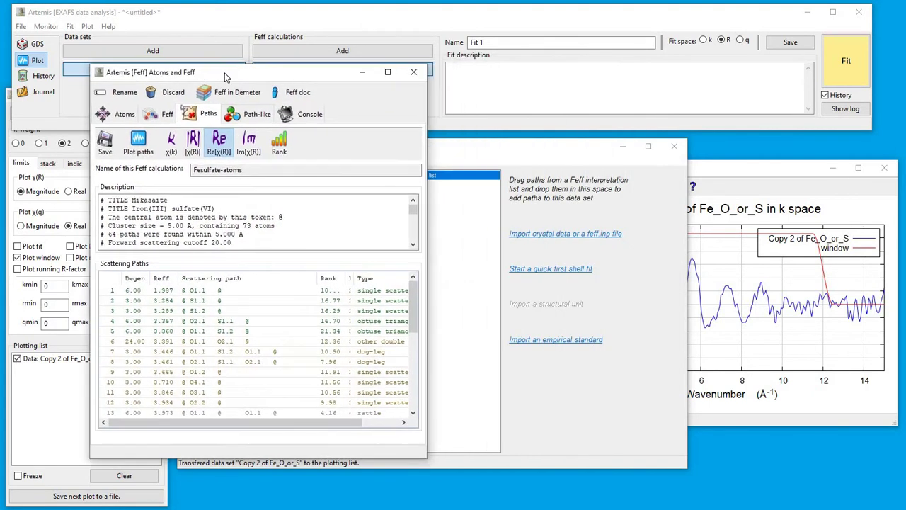
drag(536, 152, 750, 149)
drag(90, 293, 659, 281)
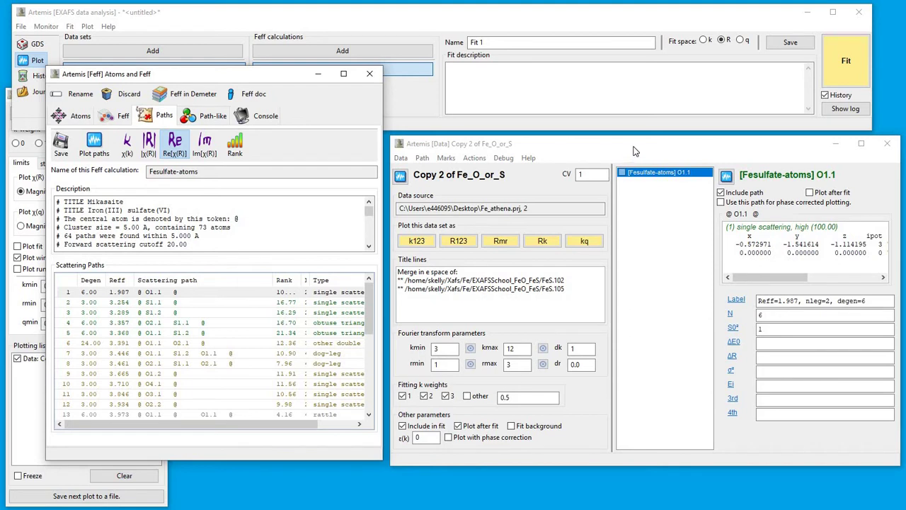
Hide the Fesulfate-atoms.inp Feff window and redisplay the Copy 2 of Fe_O_or_S data window.
drag(626, 145, 580, 149)
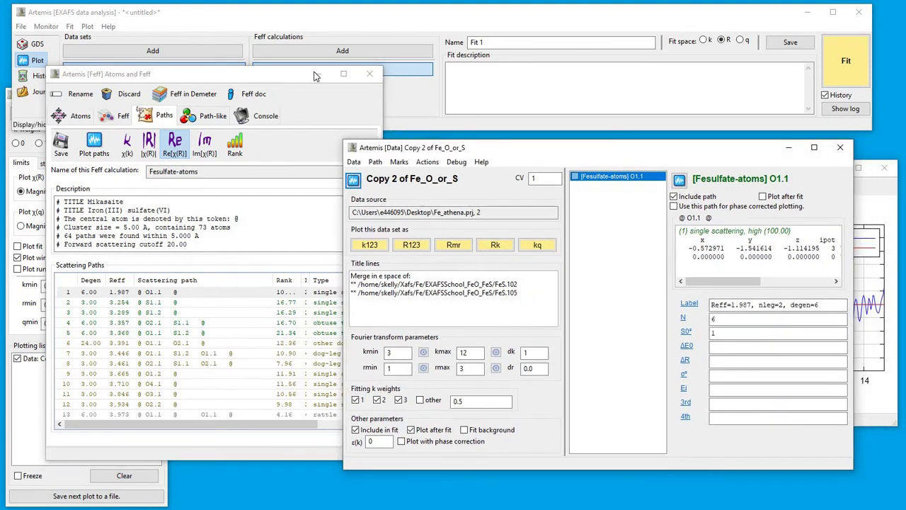
click(318, 73)
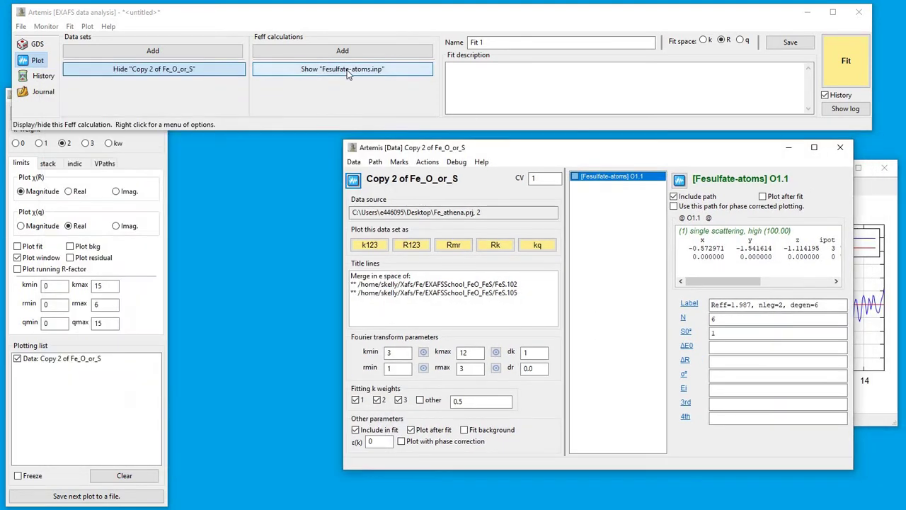
click(306, 71)
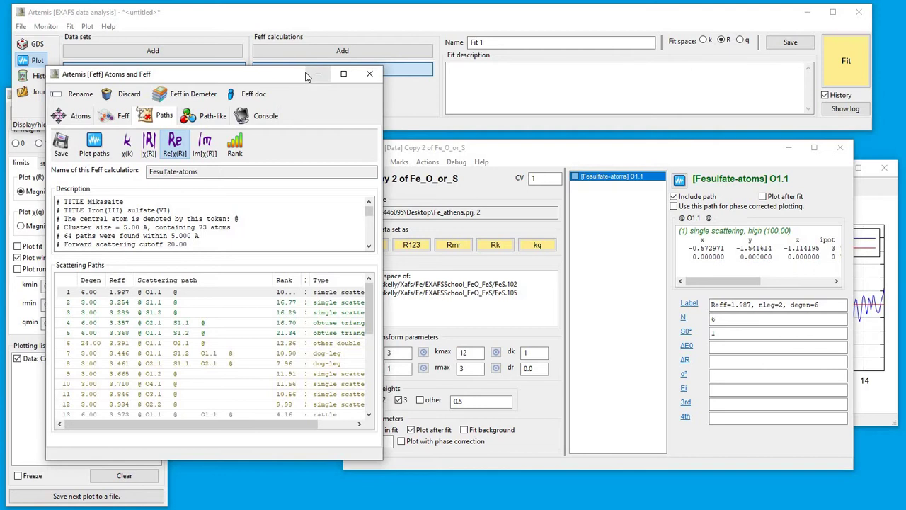
click(310, 75)
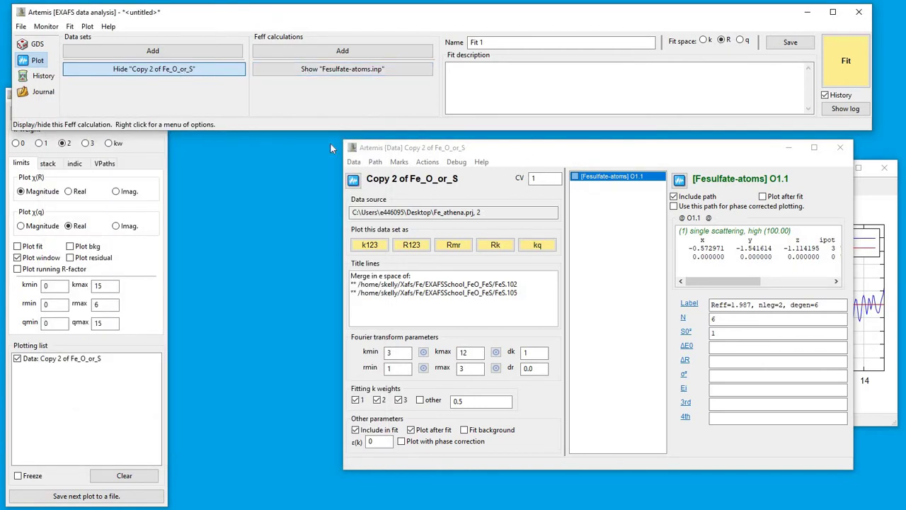
click(188, 71)
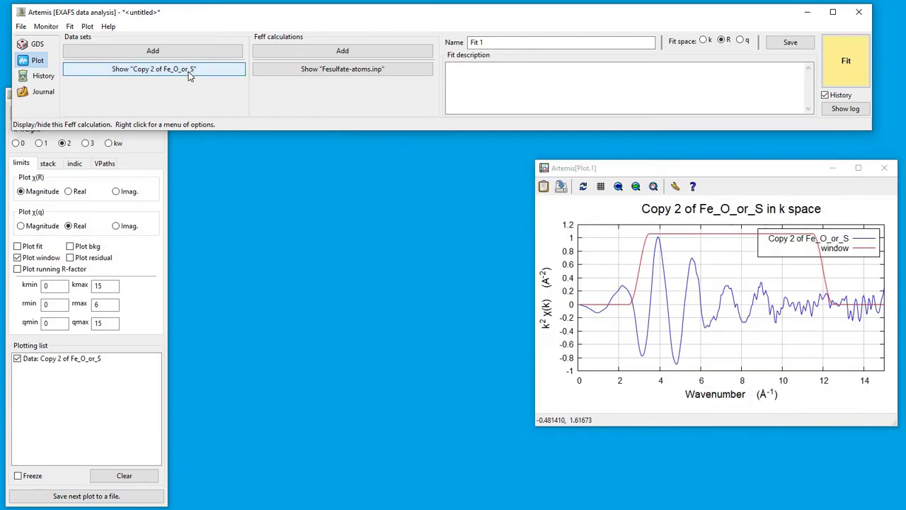
click(188, 72)
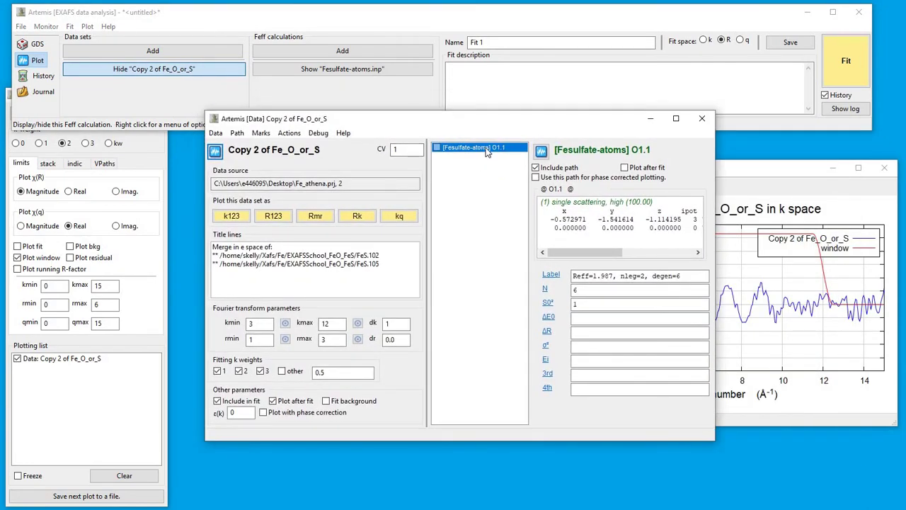
Review the O1.1 path's degeneracy N, amplitude factor S0² and energy shift ΔE0 entries.
click(576, 290)
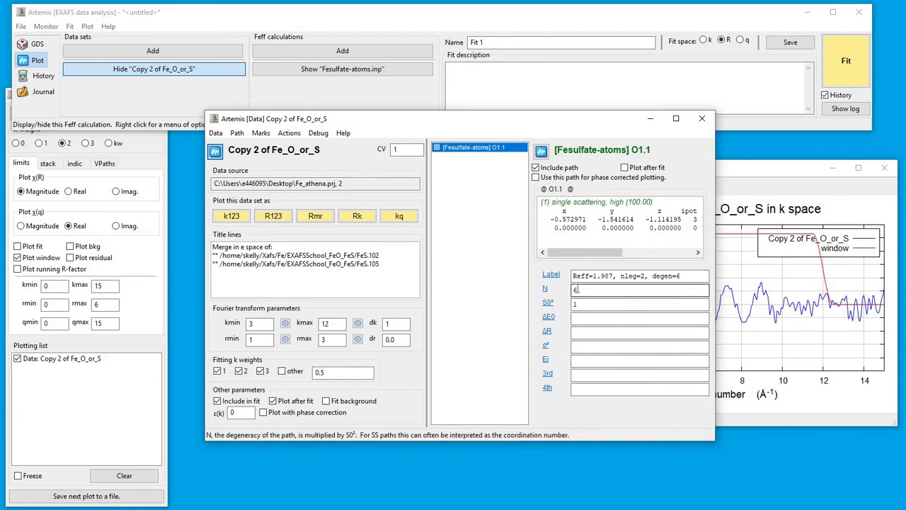
click(473, 160)
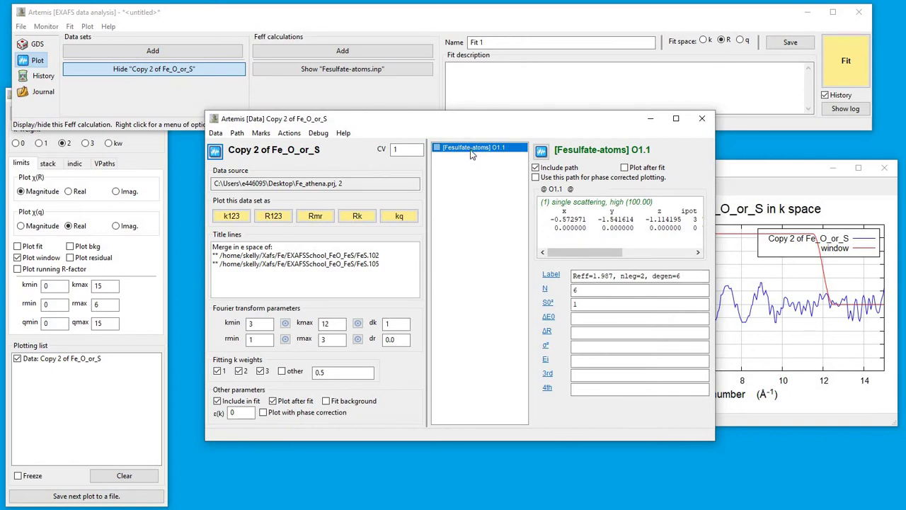
click(577, 305)
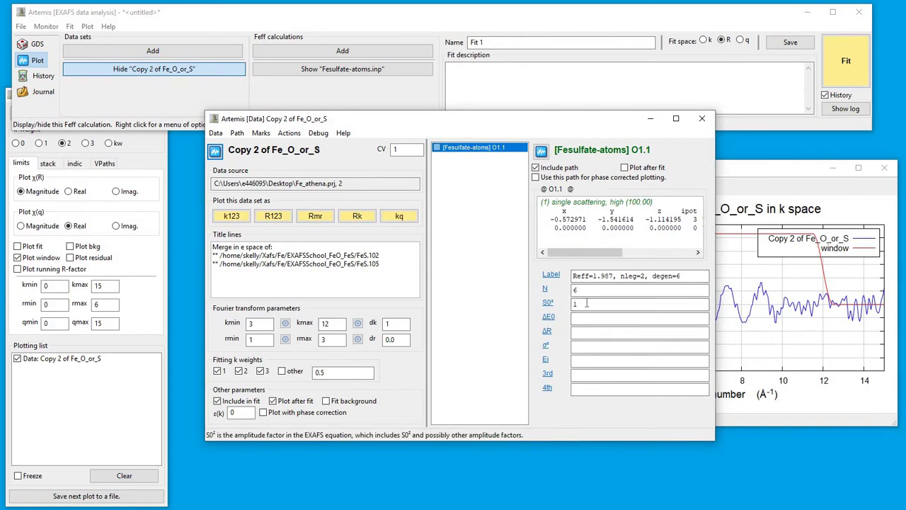
click(579, 286)
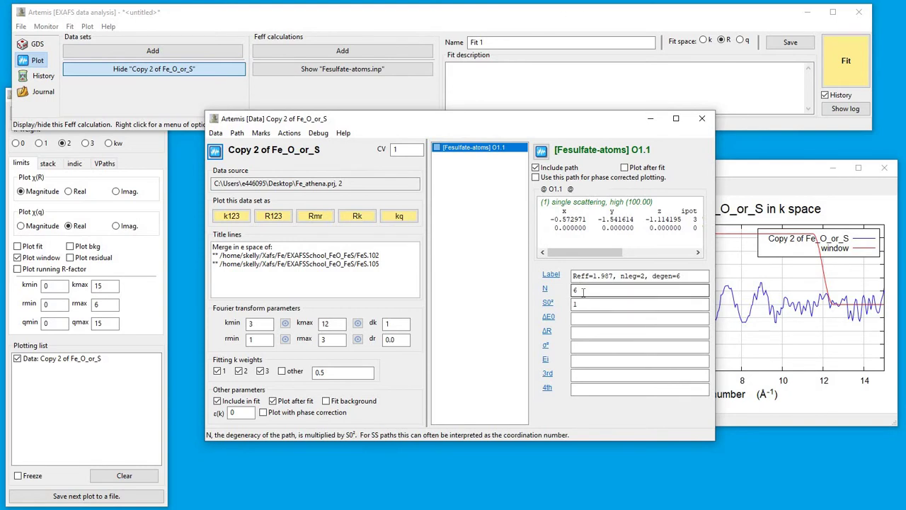
click(584, 317)
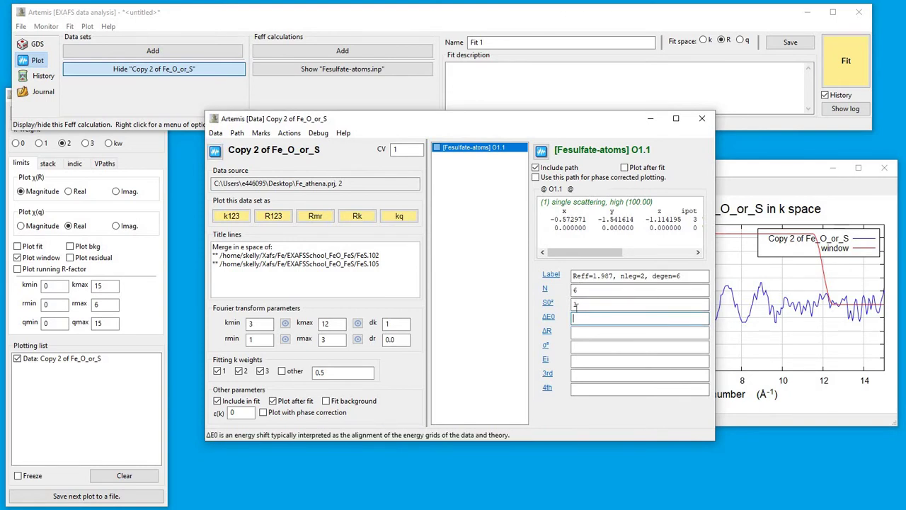
click(577, 289)
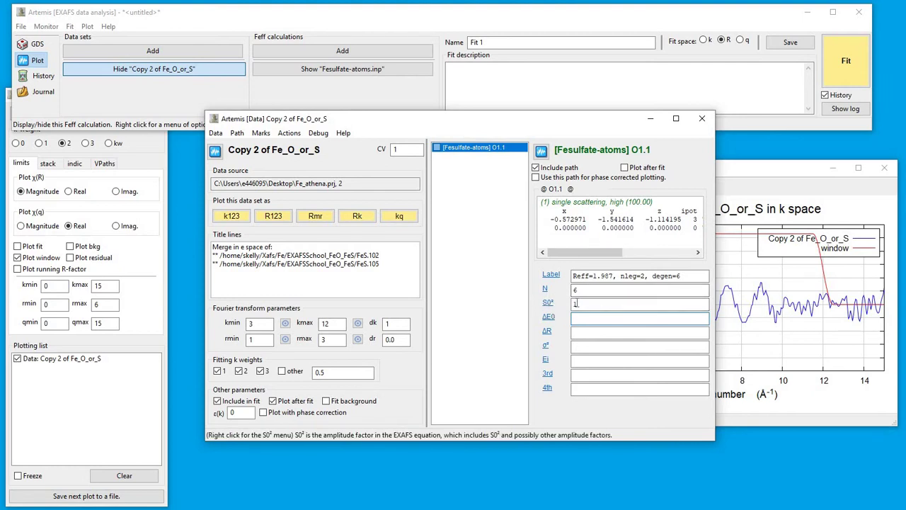
Set the O1.1 path's ΔE0 to dele, ΔR to delrO and σ² to abs(ssO).
click(586, 317)
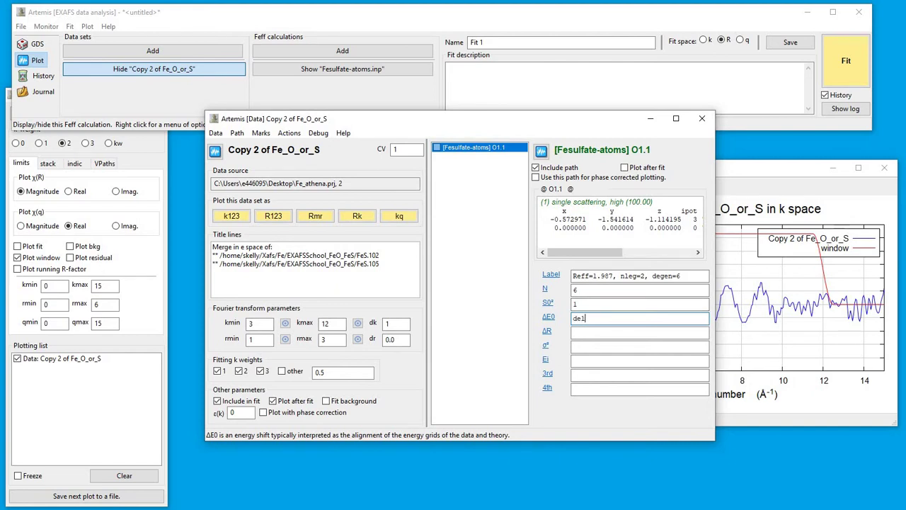
click(581, 332)
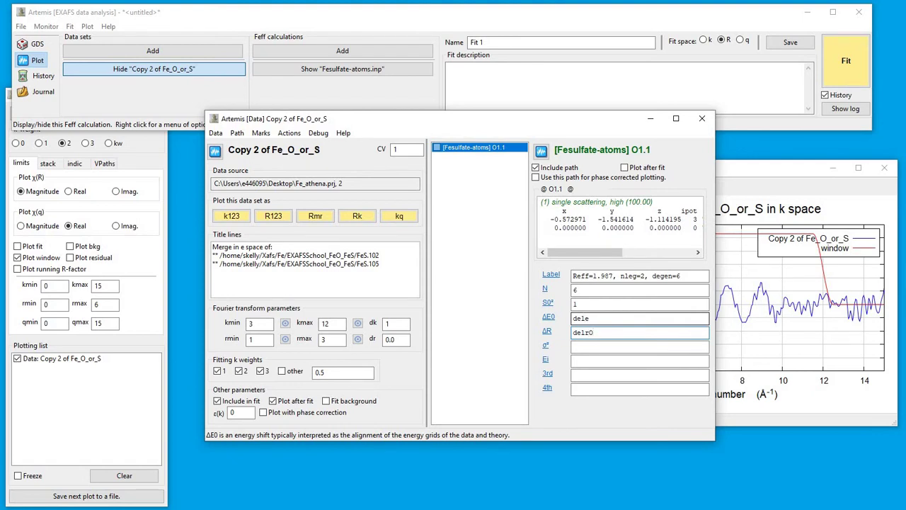
click(581, 347)
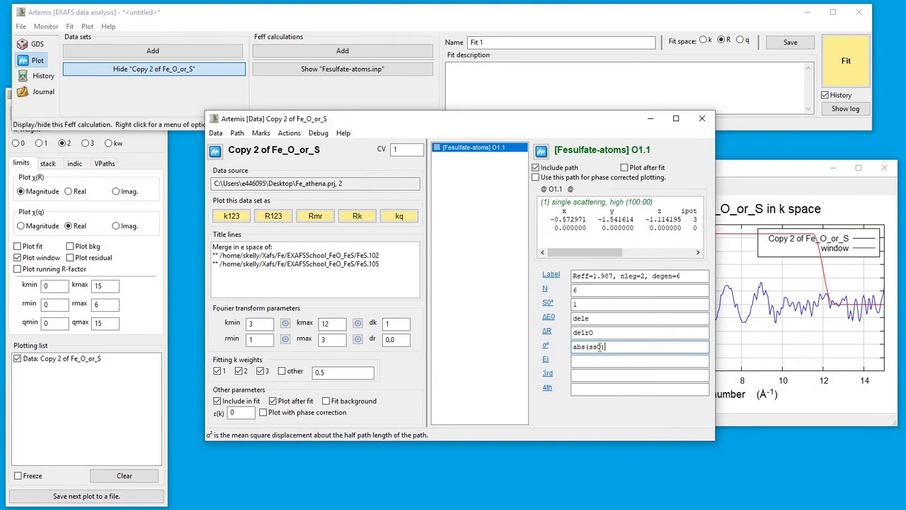
Create dele as a guess parameter and check its name and starting value in the parameter table.
right_click(598, 319)
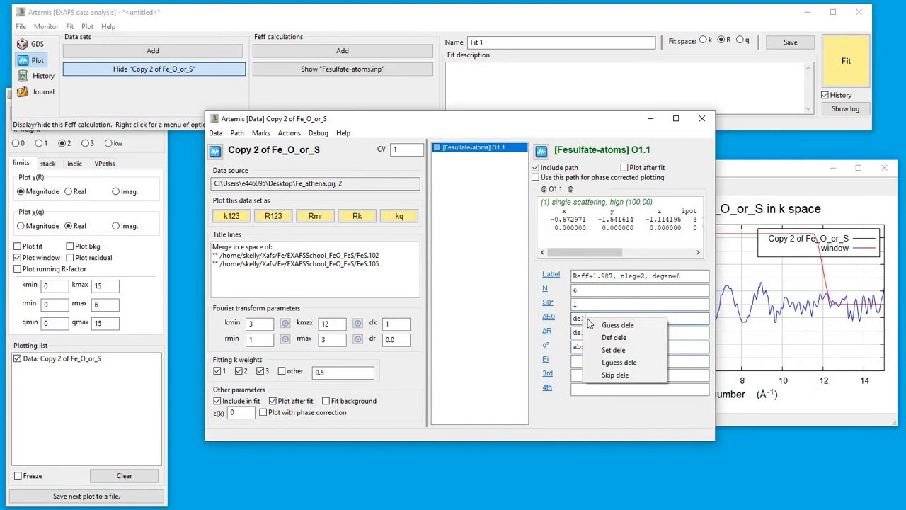
click(634, 327)
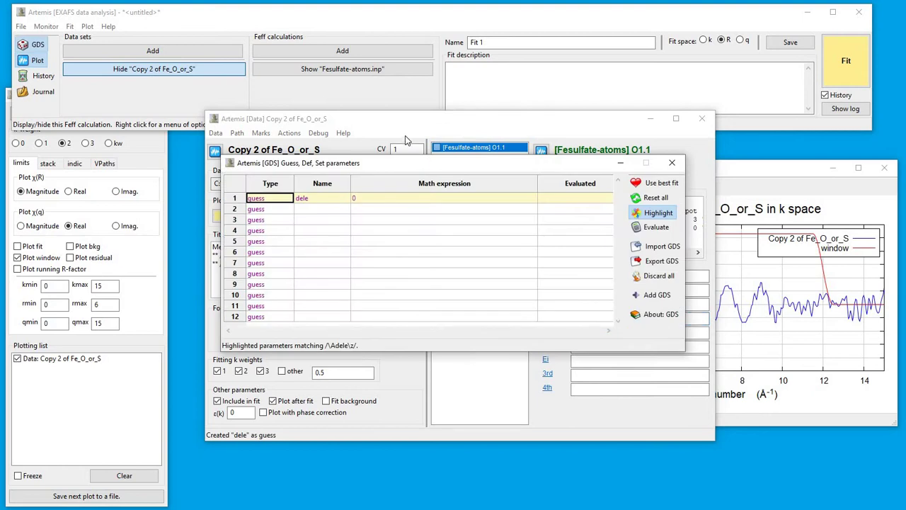
drag(368, 167, 176, 234)
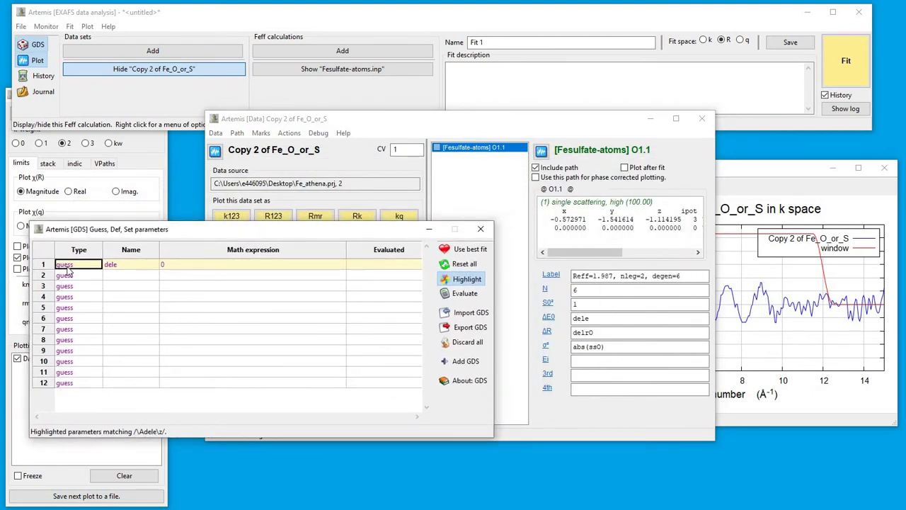
click(124, 269)
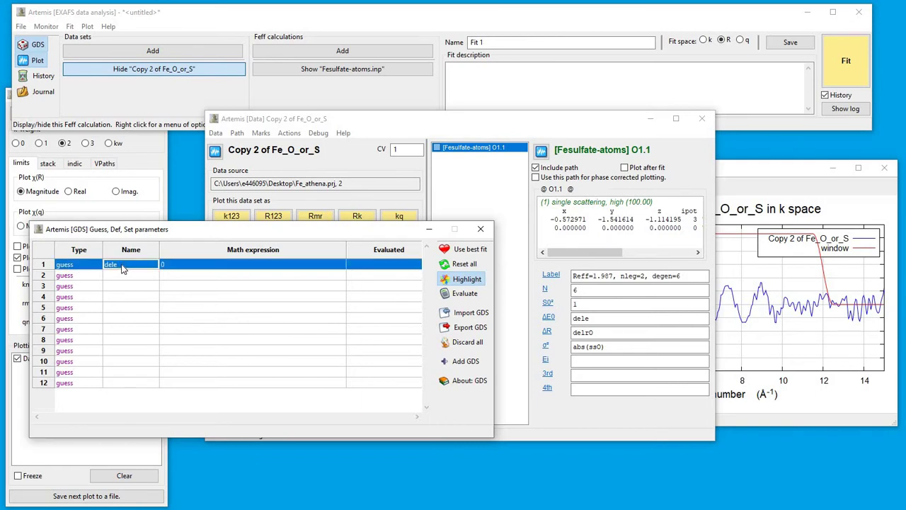
click(170, 267)
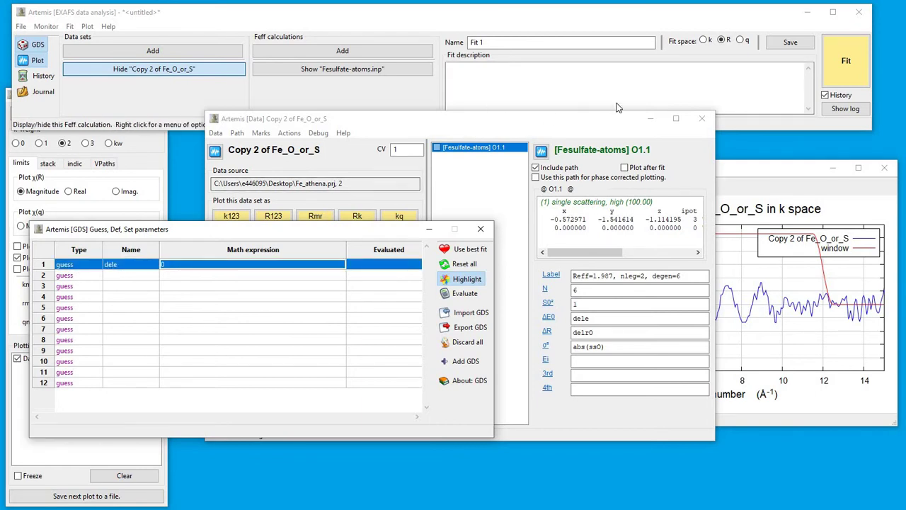
Create guess parameters delrO and ssO from the O1.1 path's ΔR and σ² expressions.
drag(616, 108, 749, 94)
right_click(740, 322)
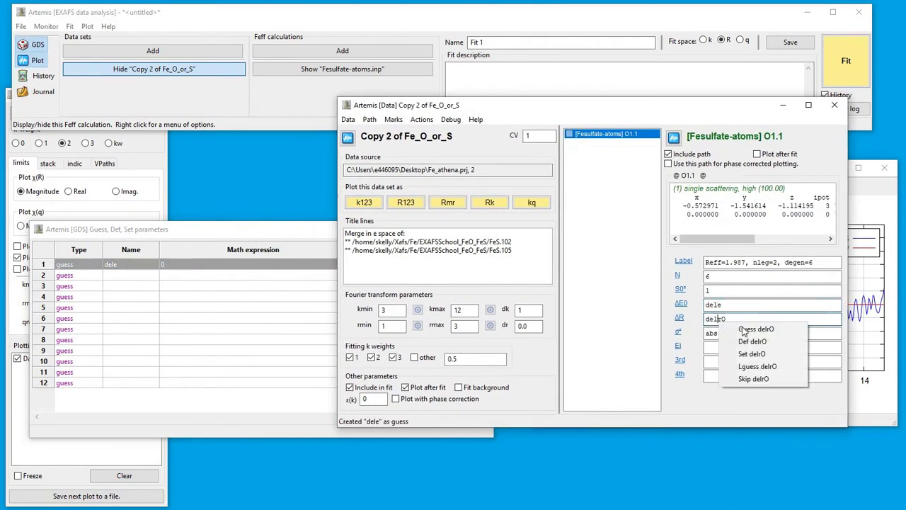
click(749, 330)
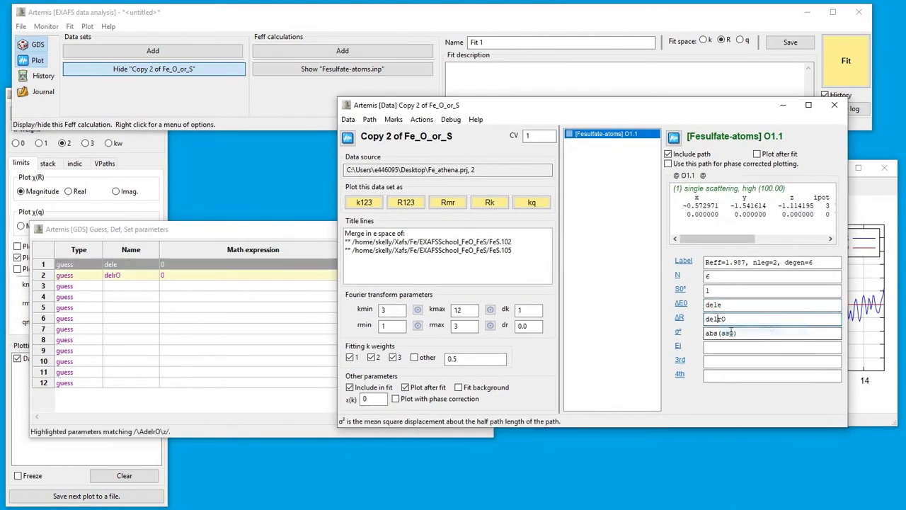
right_click(732, 339)
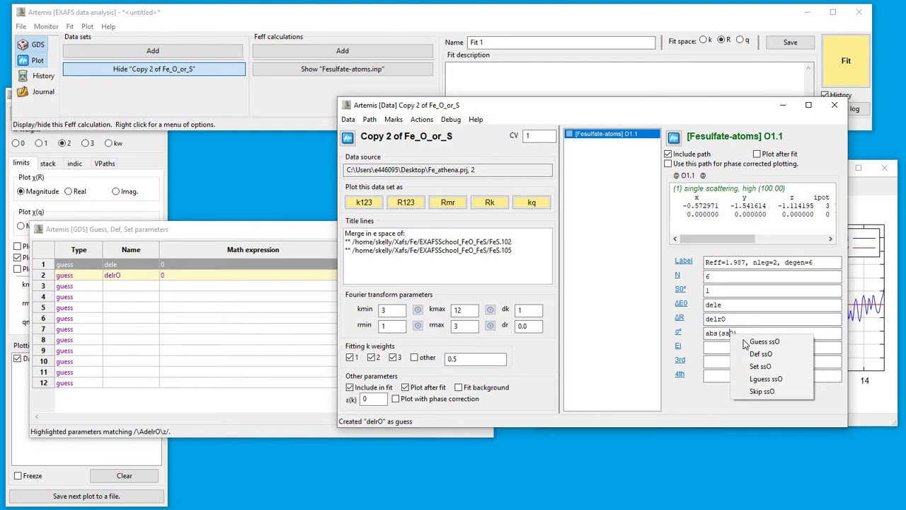
click(745, 343)
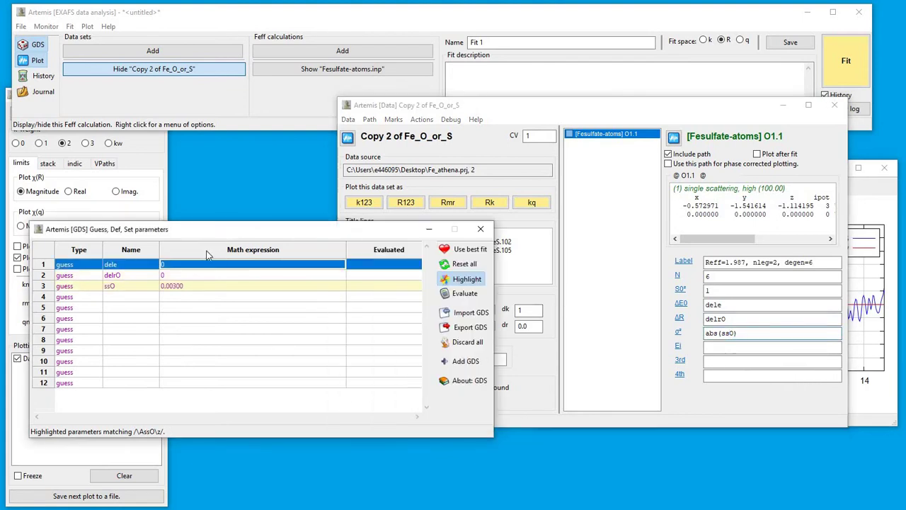
Change the parameters dele, delrO and ssO from guess to set.
click(224, 233)
drag(90, 270, 90, 287)
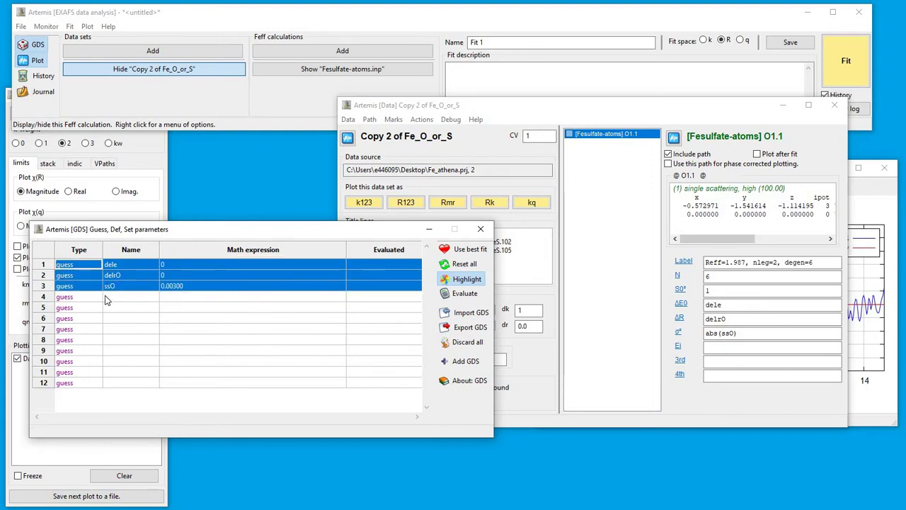
right_click(89, 284)
mouse_move(183, 364)
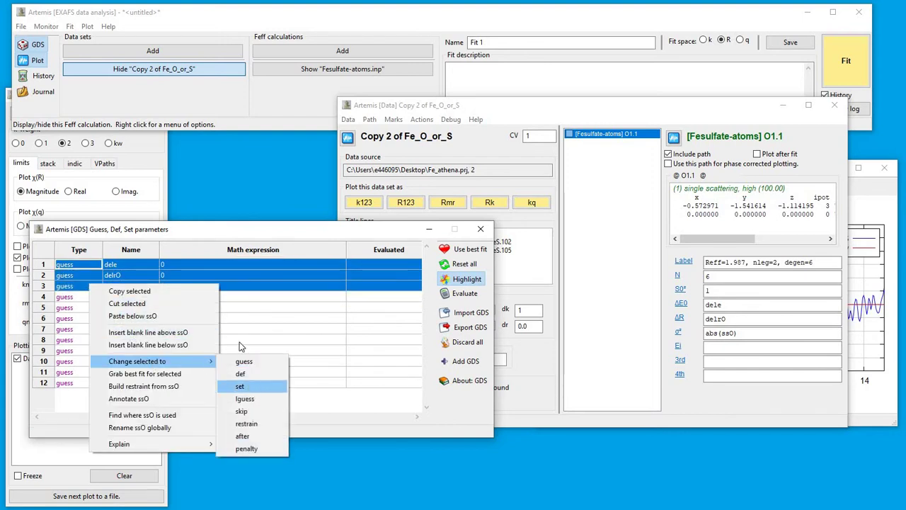
click(233, 388)
Rearrange the parameter and data windows and run the fit with the set parameters.
drag(246, 229, 310, 246)
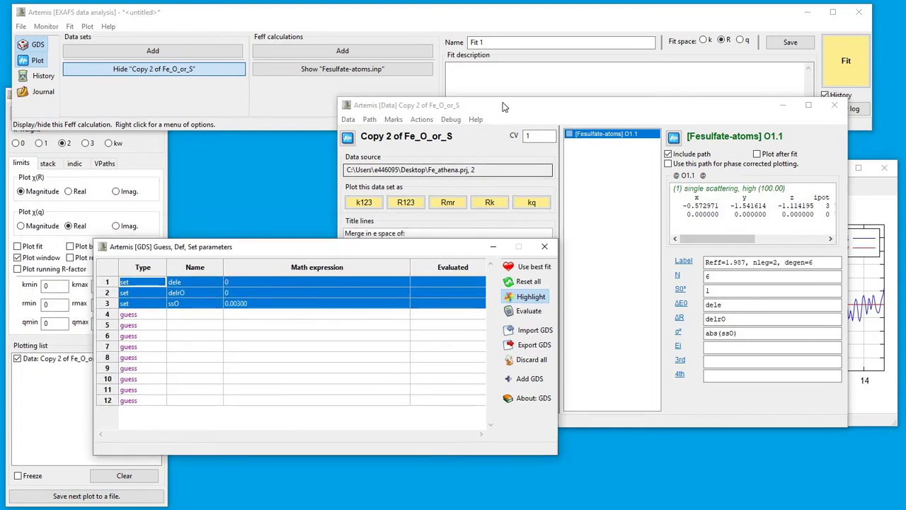
drag(506, 107, 494, 114)
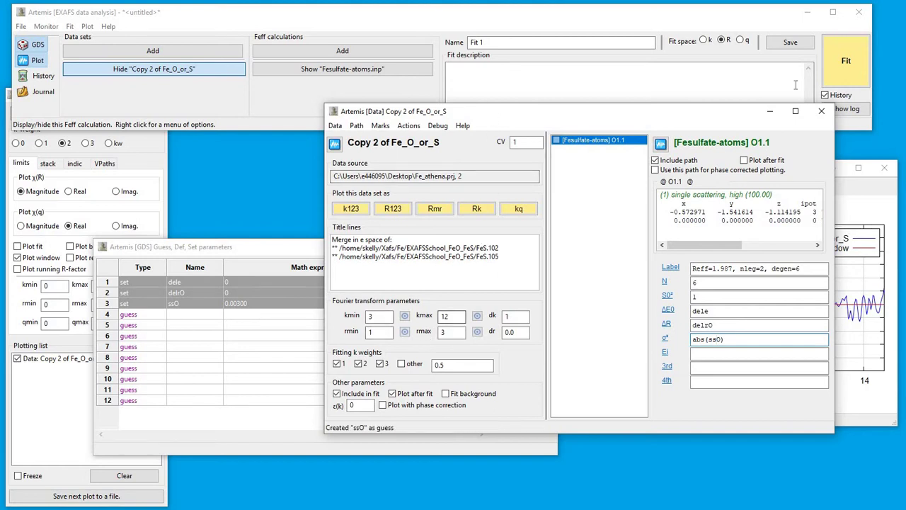
click(842, 53)
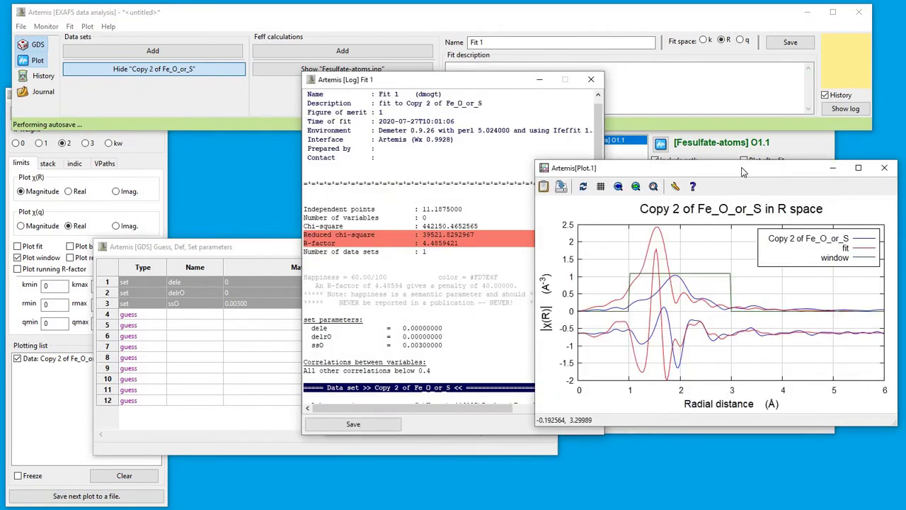
Reposition the R-space plot to compare the data with the fit, and bring the plotting options window forward.
drag(700, 167, 661, 167)
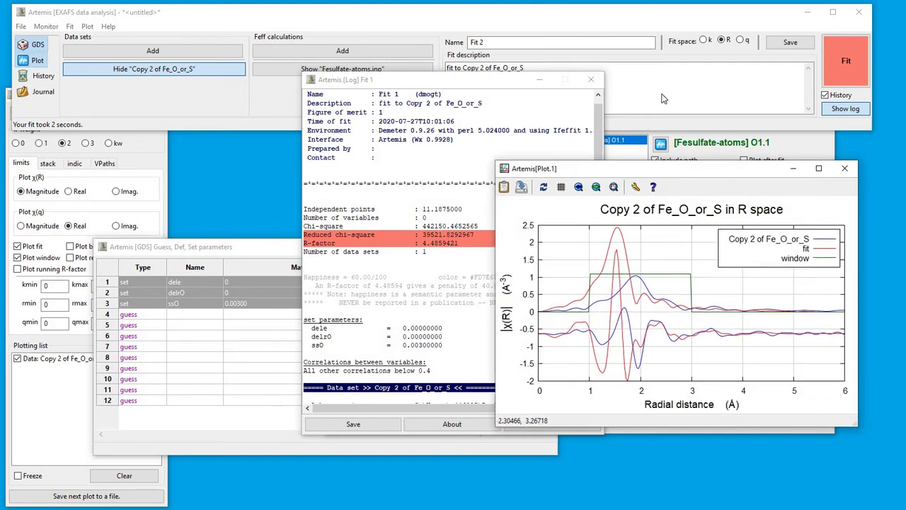
drag(664, 169, 589, 53)
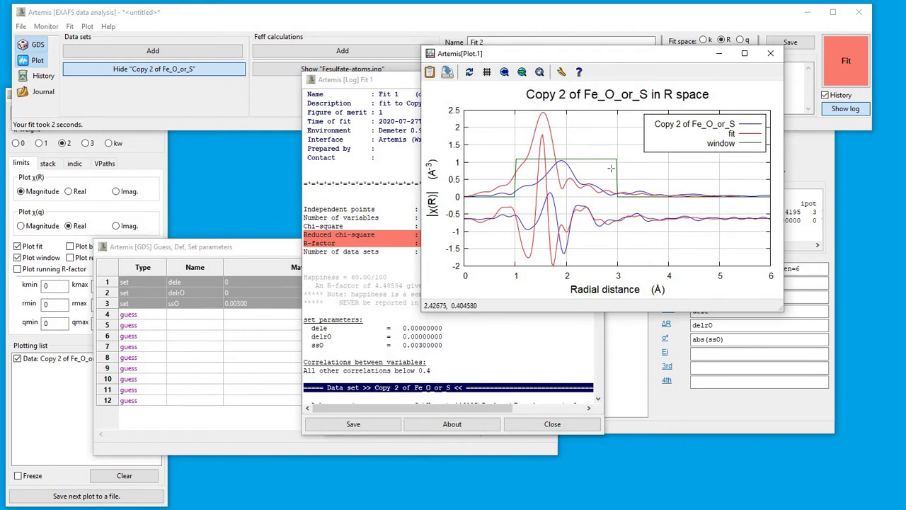
click(133, 153)
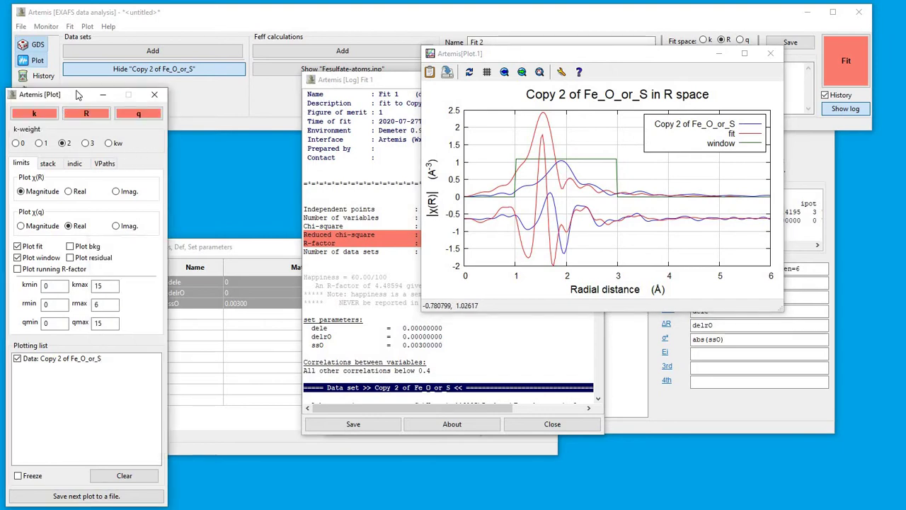
Plot the Copy 2 of Fe_O_or_S data and fit as the combined magnitude and real part of χ(R).
drag(79, 94, 79, 75)
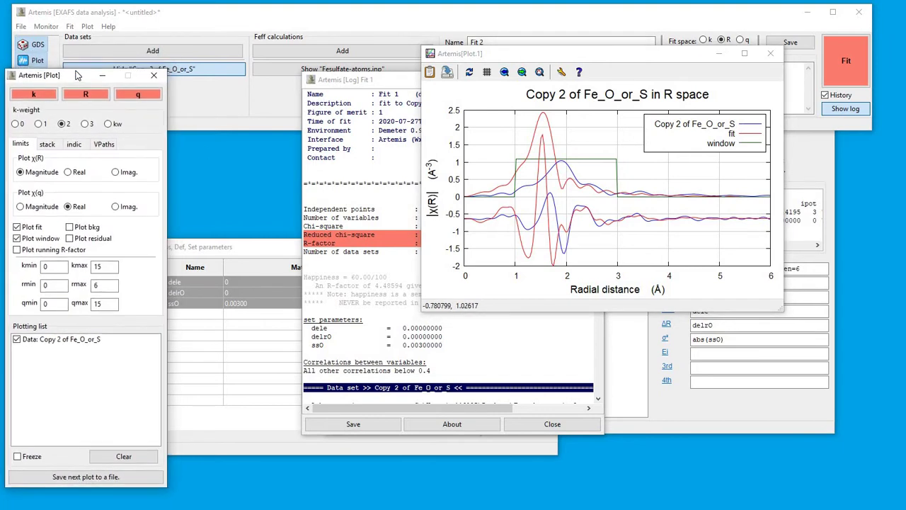
click(707, 413)
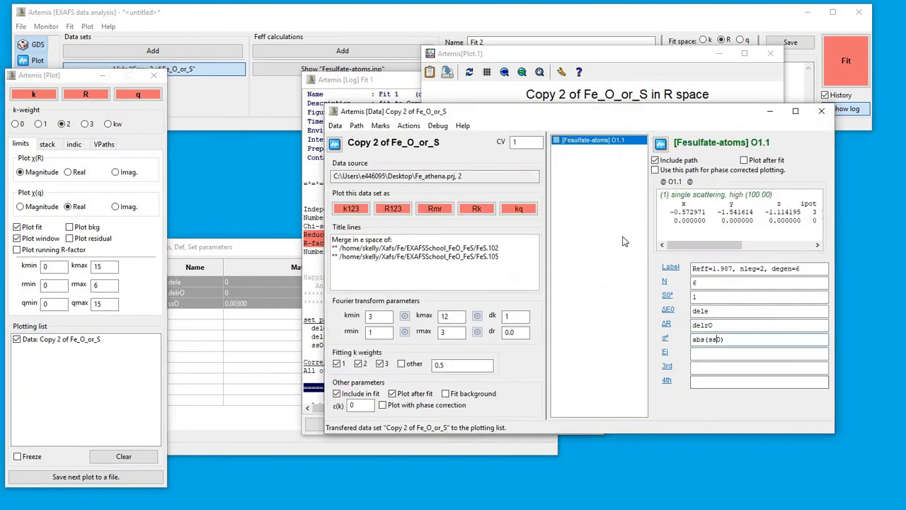
click(439, 210)
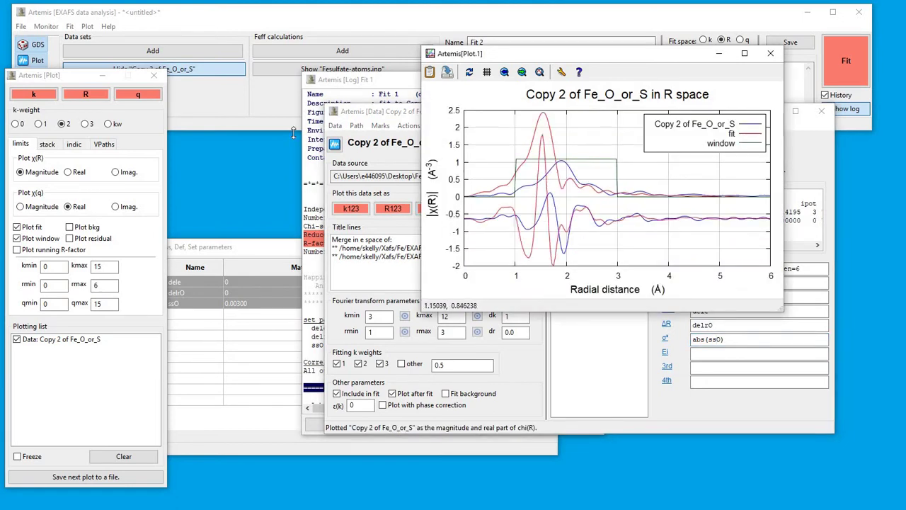
Plot the data and fit in R space as the magnitude and as the real part, briefly hiding the window curve.
click(86, 94)
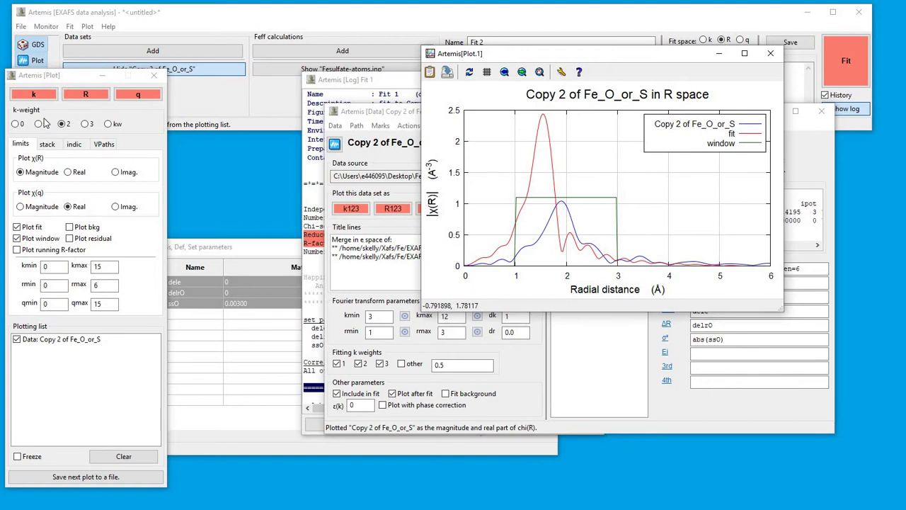
click(68, 173)
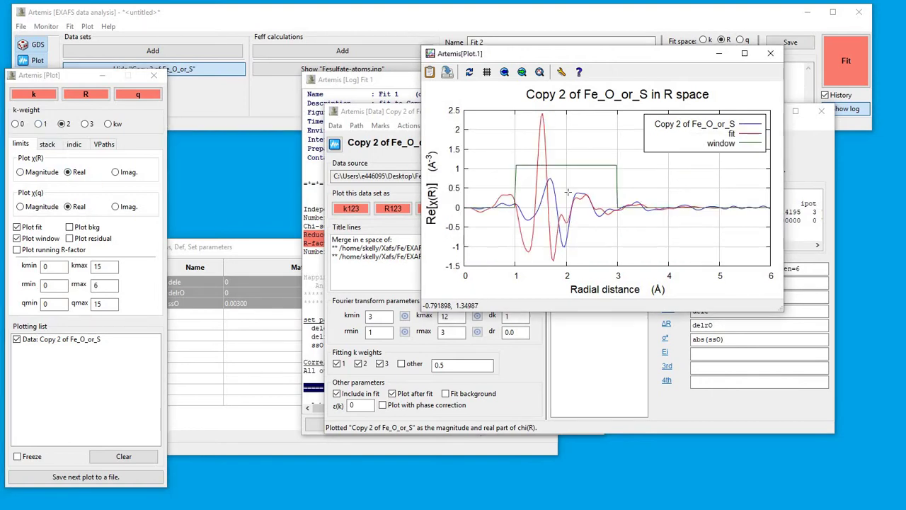
click(17, 238)
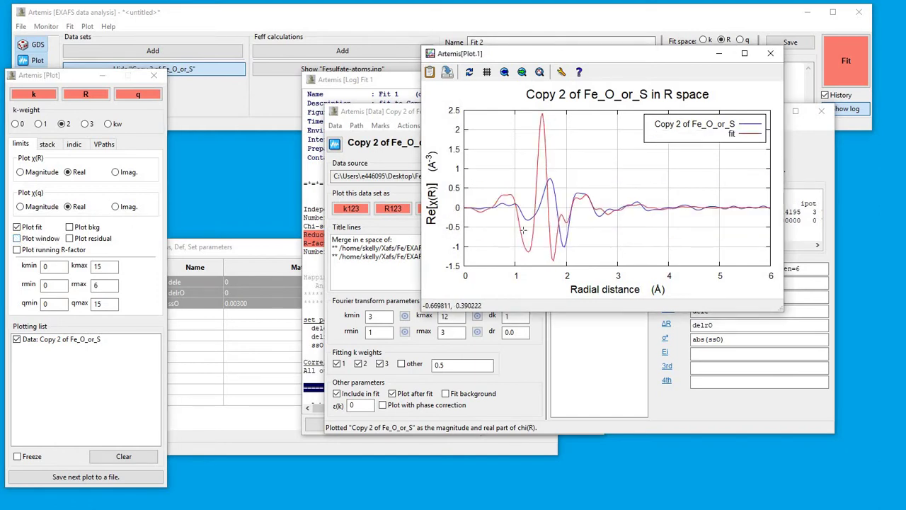
click(83, 254)
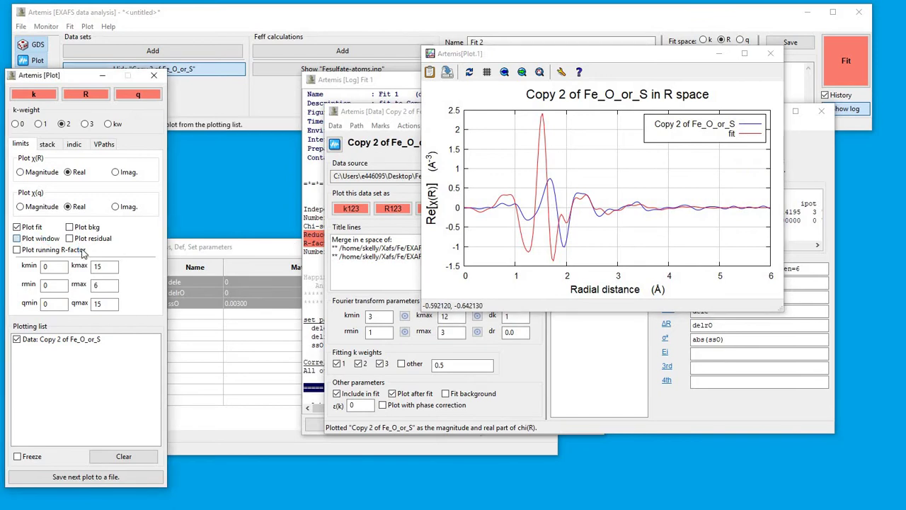
key(space)
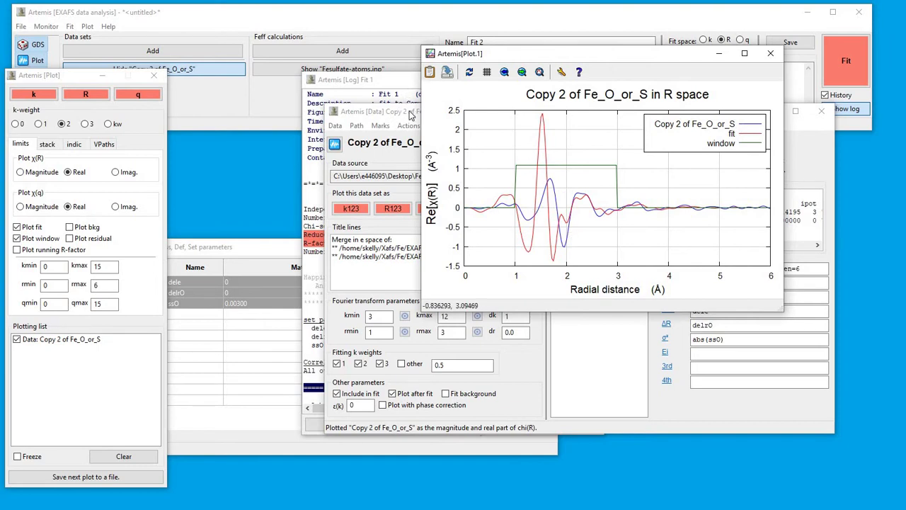
For the O1.1 path, set N to 1 and the S0² expression to amp * NO.
drag(409, 115, 393, 133)
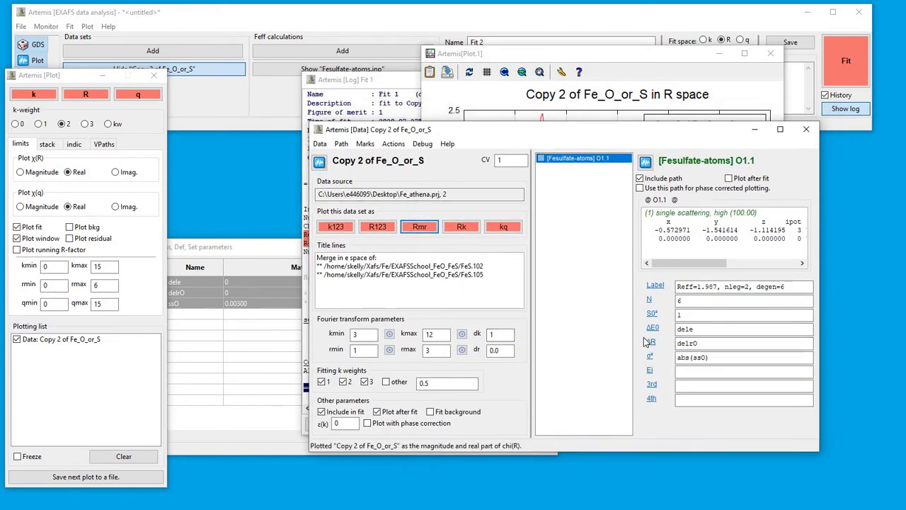
click(691, 301)
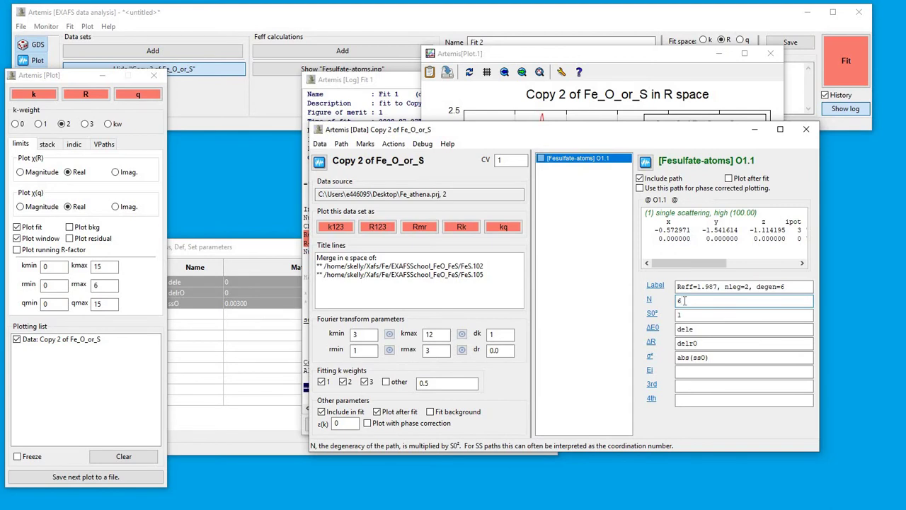
text(1)
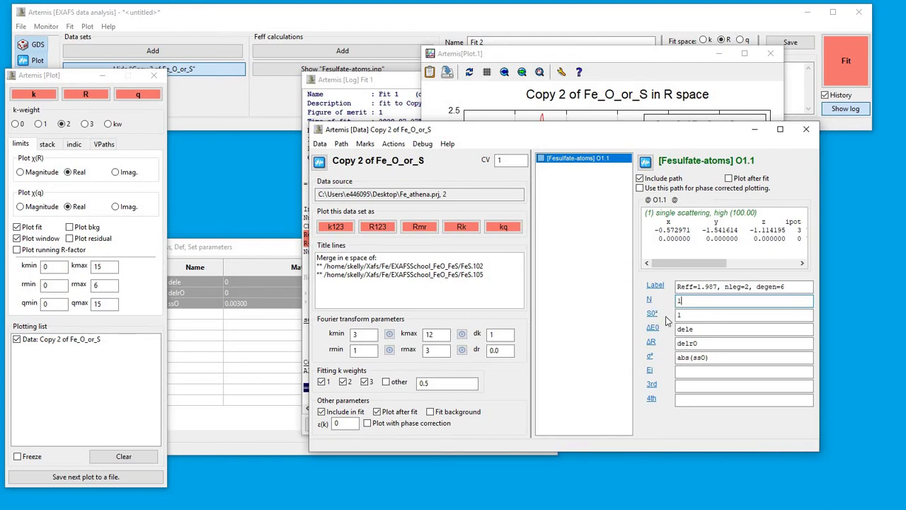
click(682, 314)
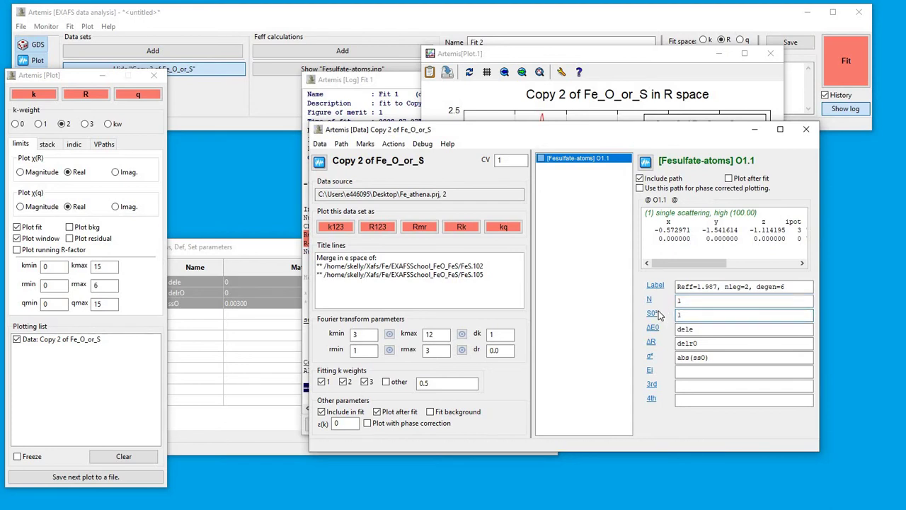
click(686, 314)
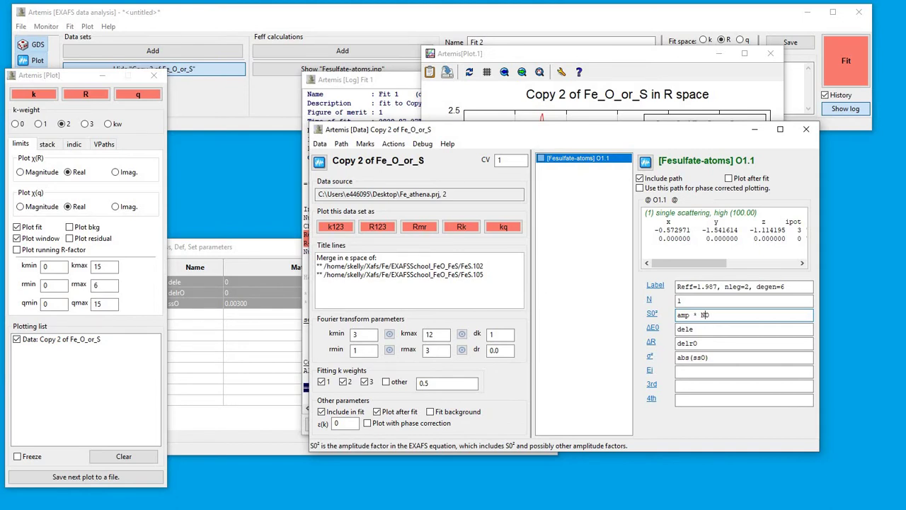
Create amp and NO as set parameters from the O1.1 path's S0² expression.
right_click(683, 320)
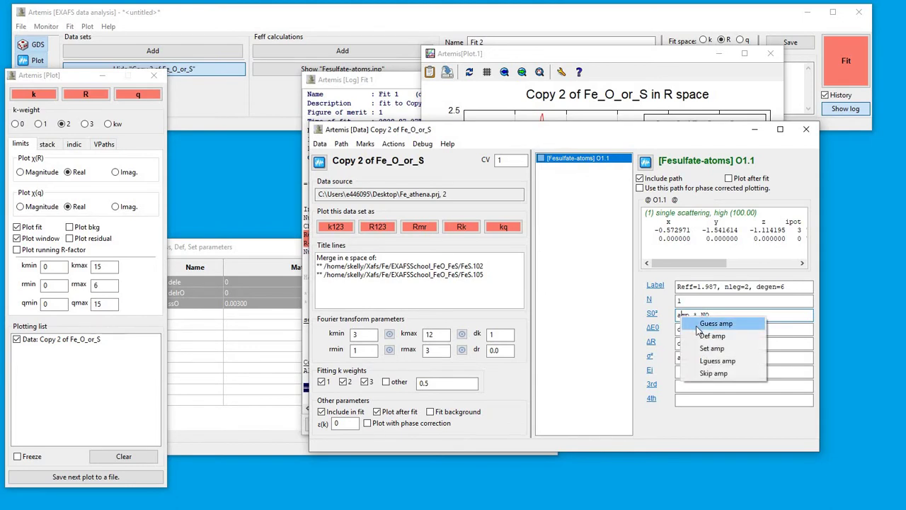
click(706, 348)
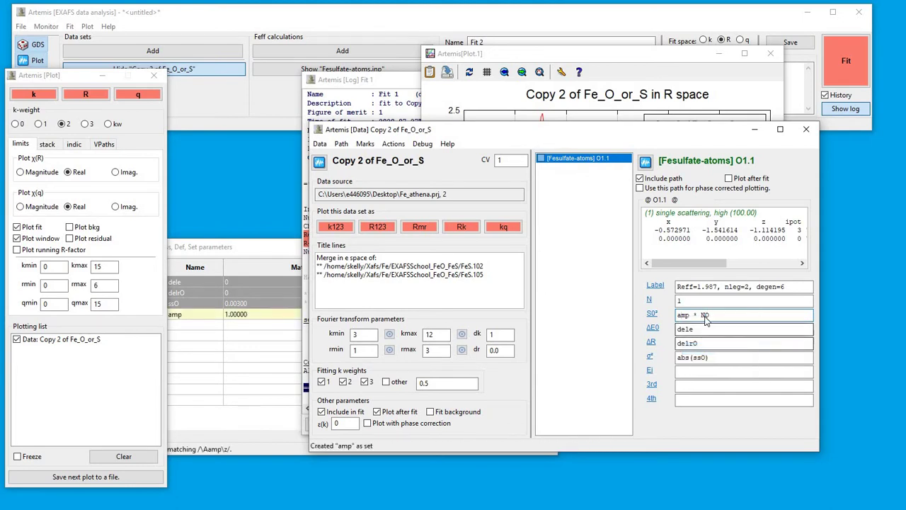
right_click(720, 317)
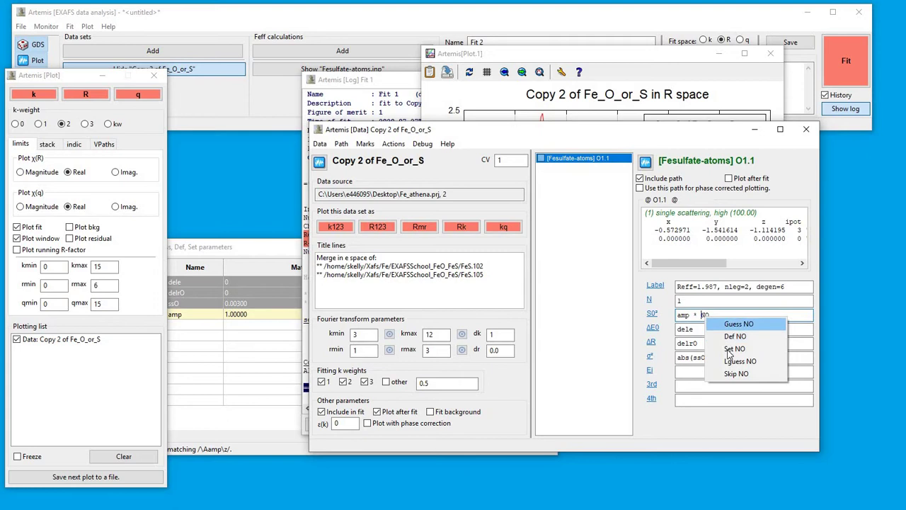
click(734, 348)
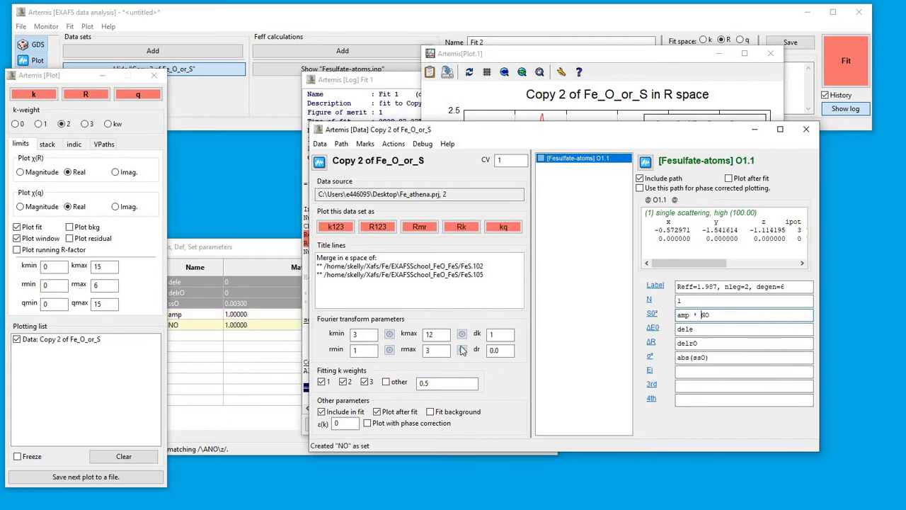
Set the NO parameter's math expression to 3 in the parameter list.
click(256, 244)
click(239, 327)
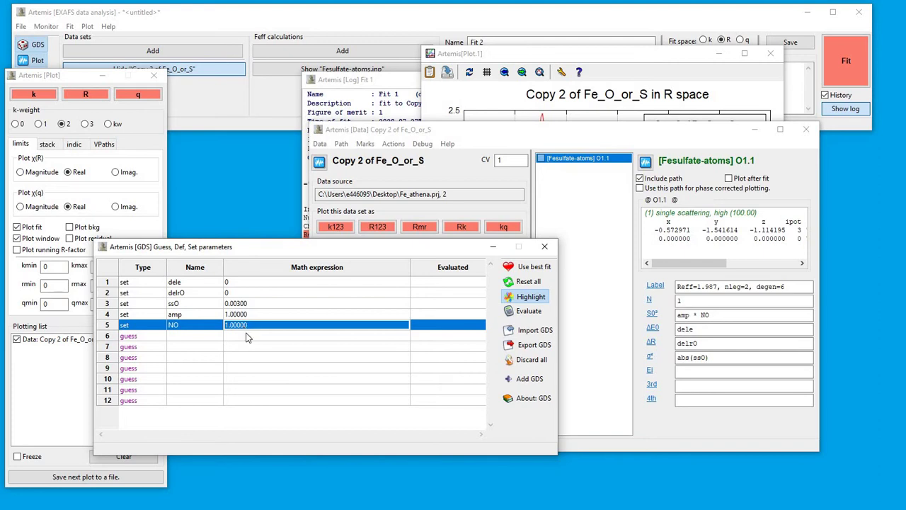
text(3)
key(Return)
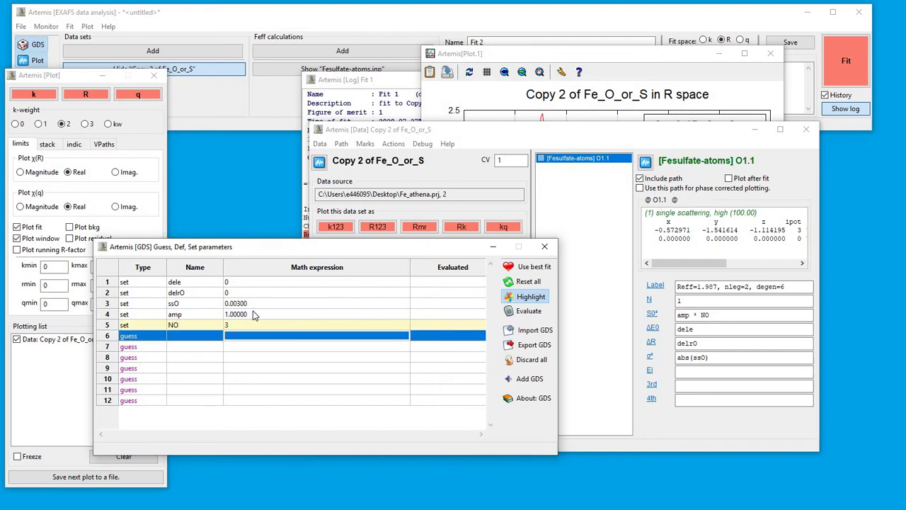
Set the delrO parameter to 0.2 and run the fit.
click(280, 316)
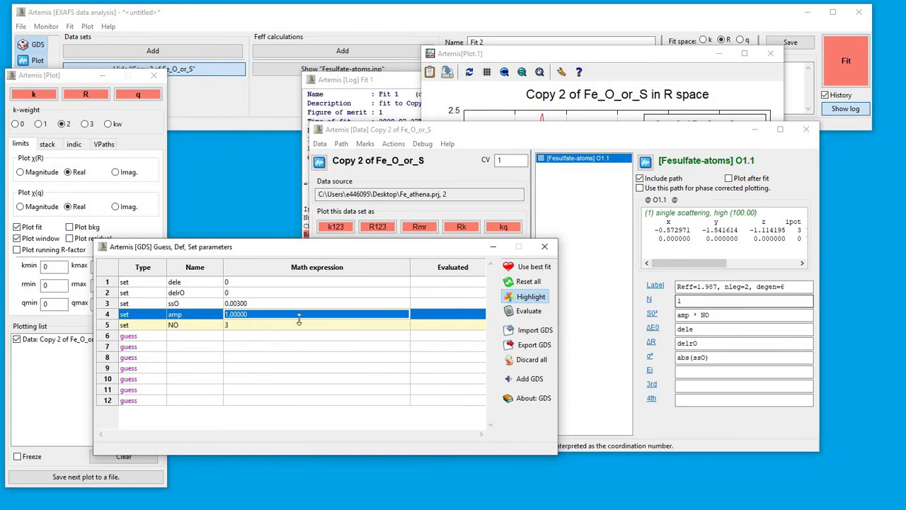
click(244, 293)
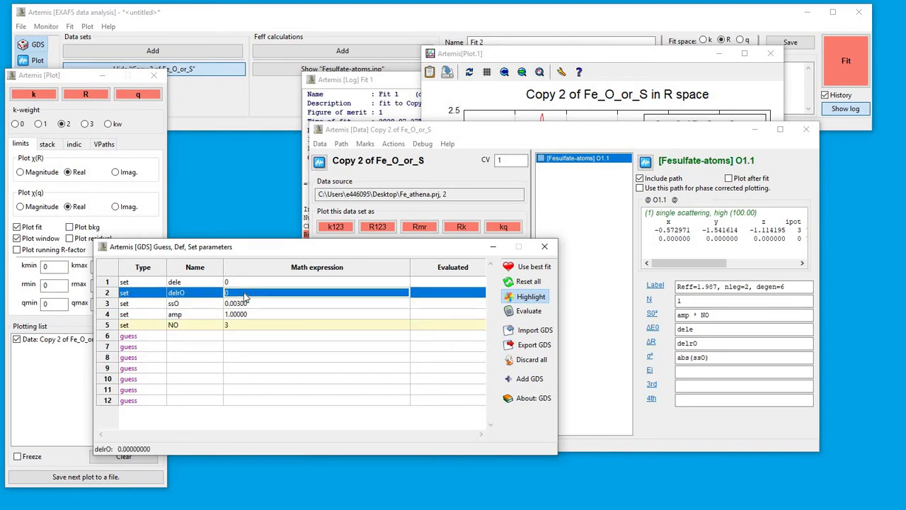
click(245, 296)
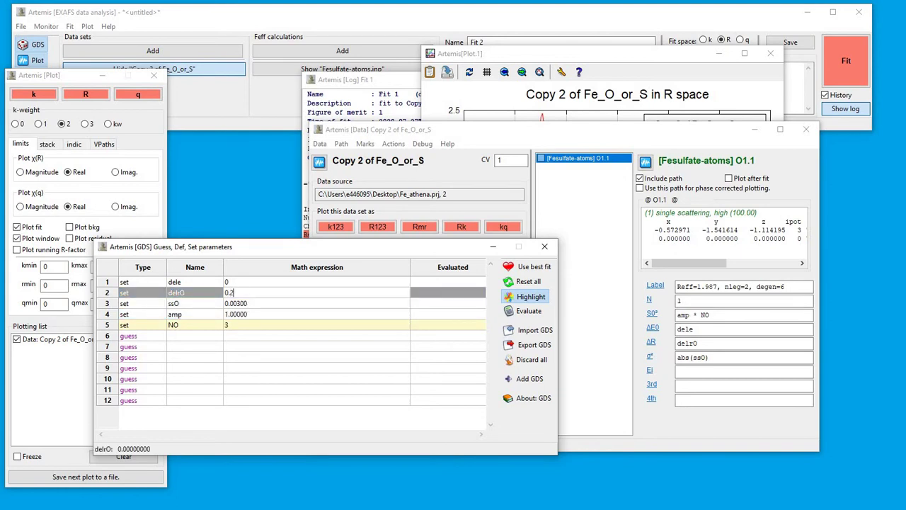
text(.2)
key(Return)
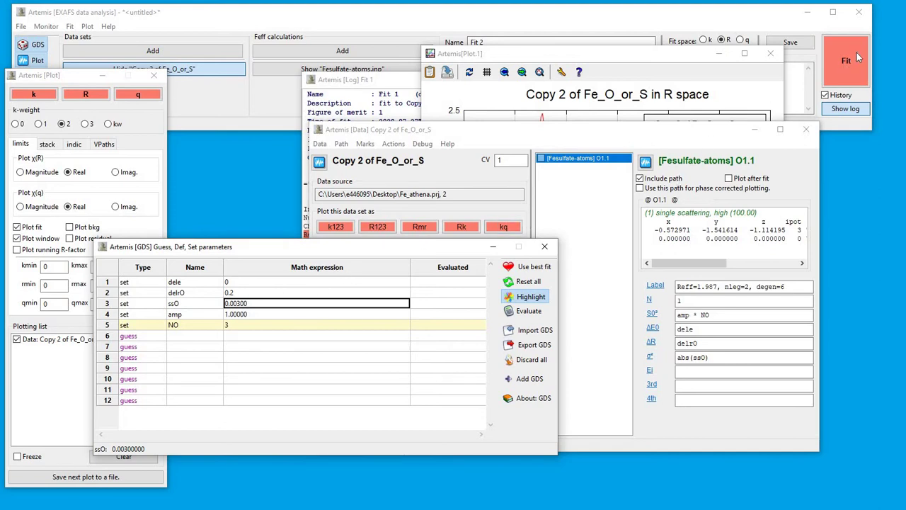
click(853, 75)
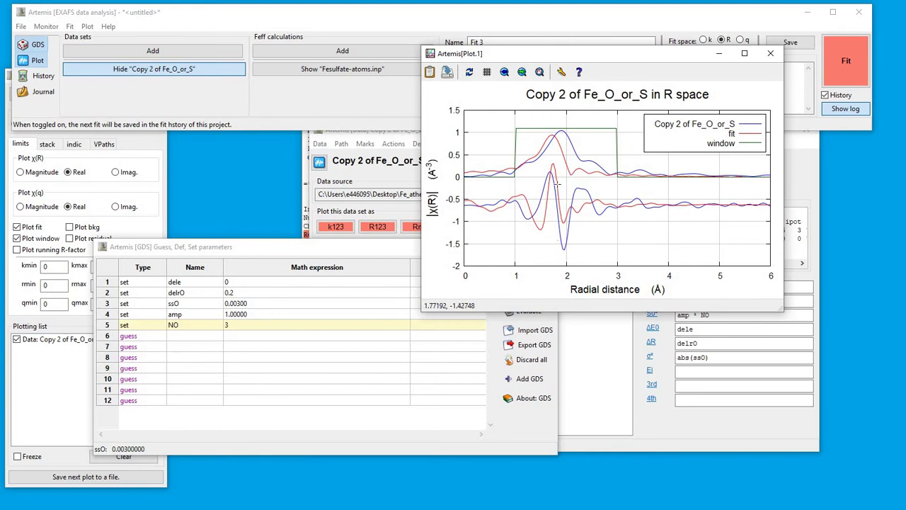
Change the parameters dele, delrO, ssO, amp and NO from set to guess.
click(236, 254)
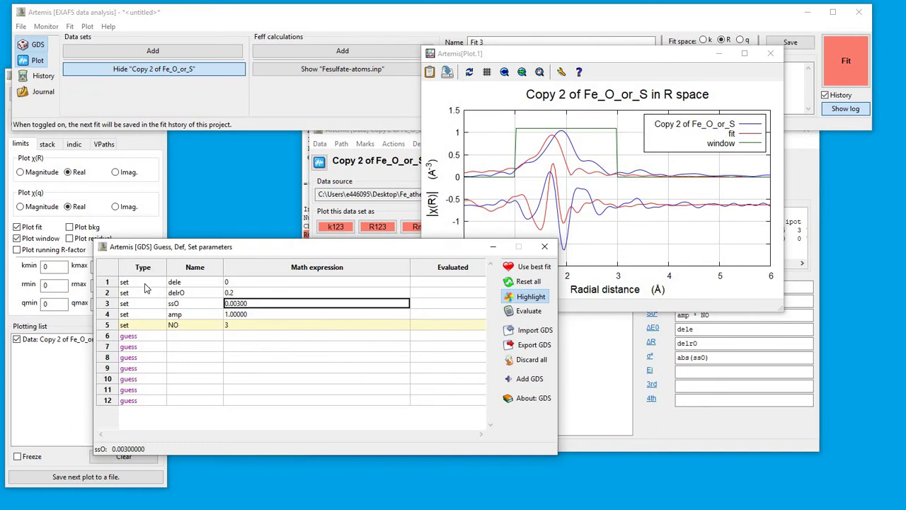
click(144, 283)
mouse_move(147, 310)
mouse_down()
mouse_move(145, 332)
mouse_move(145, 322)
mouse_up()
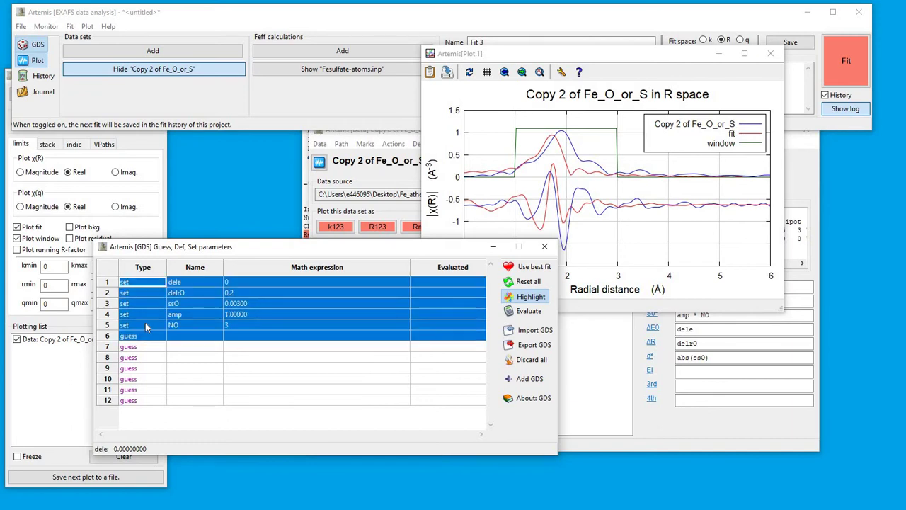
right_click(146, 323)
mouse_move(227, 402)
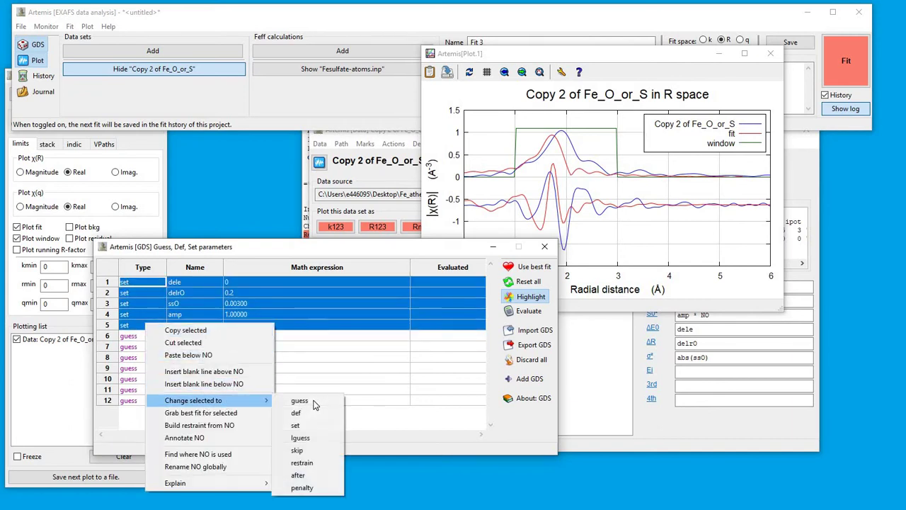
click(312, 399)
Change the amp parameter back to set and give it the value 0.8.
click(142, 316)
right_click(144, 316)
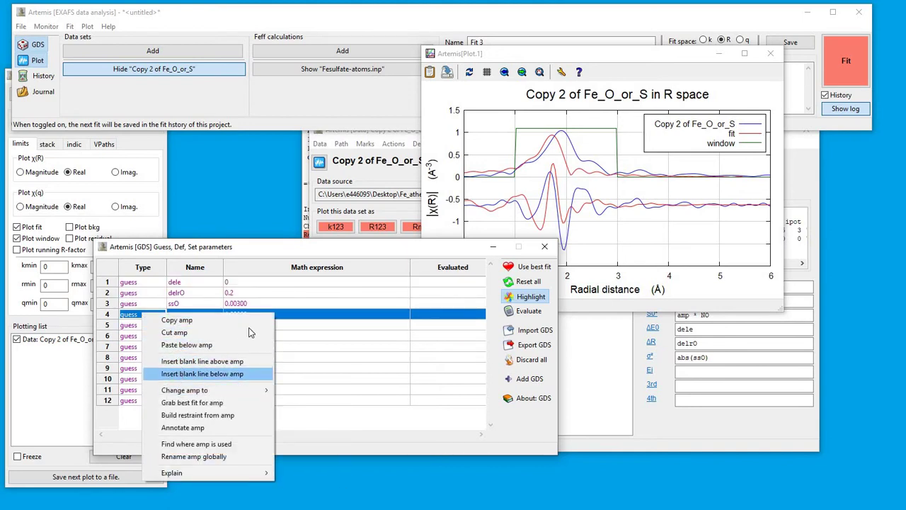
mouse_move(234, 390)
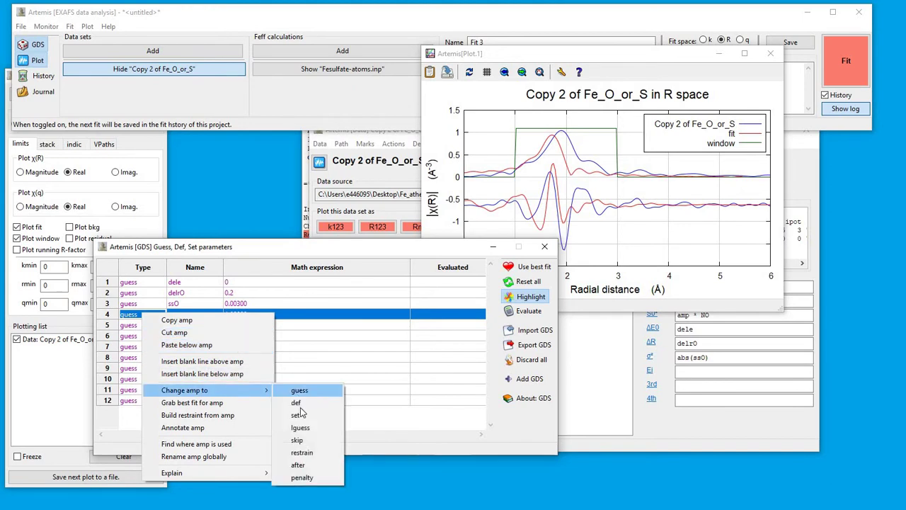
click(298, 415)
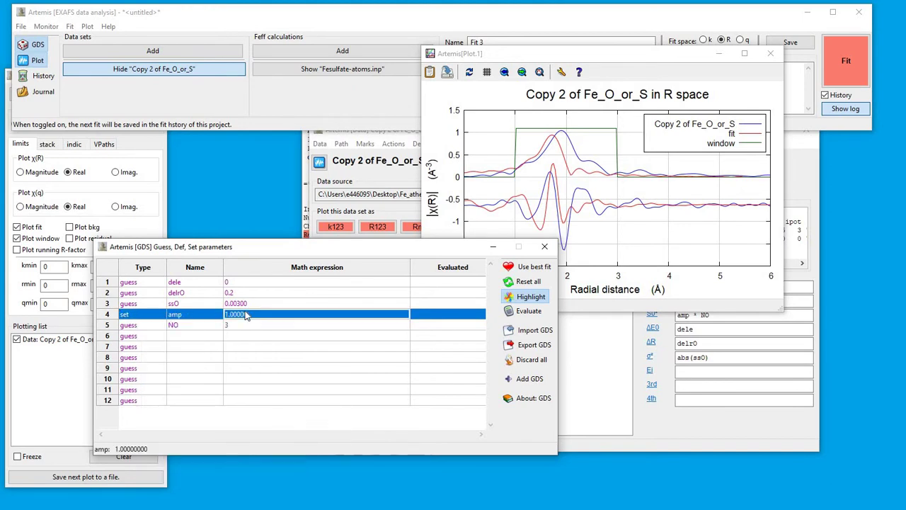
text(0)
key(Return)
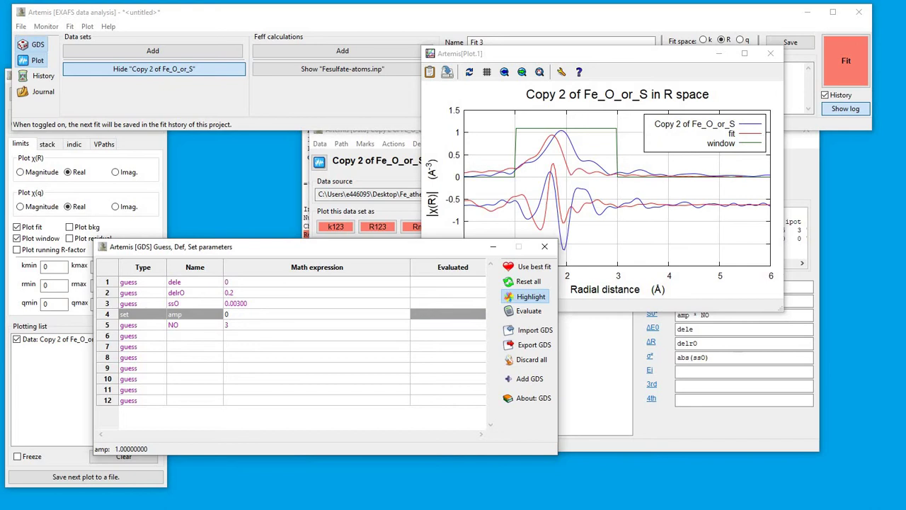
key(Down)
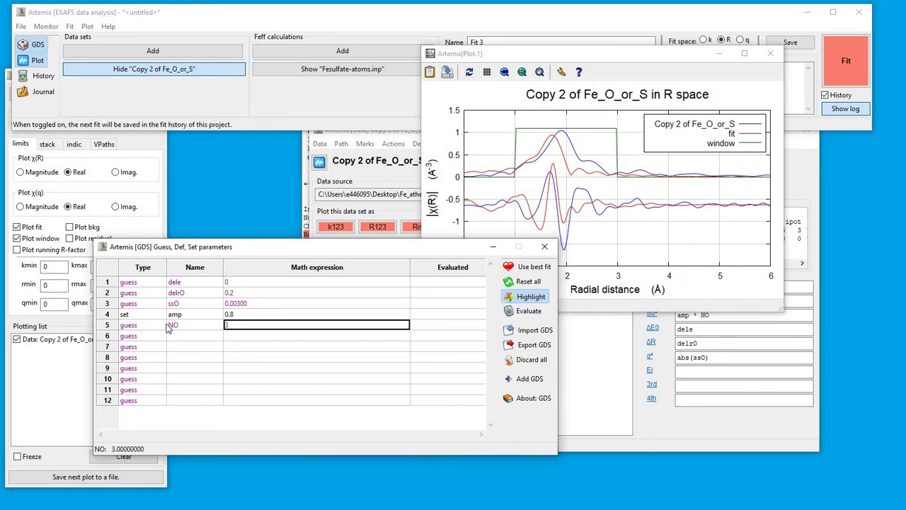
Run the fit with the guess parameters and narrow the Math expression column to show the evaluated values.
click(849, 74)
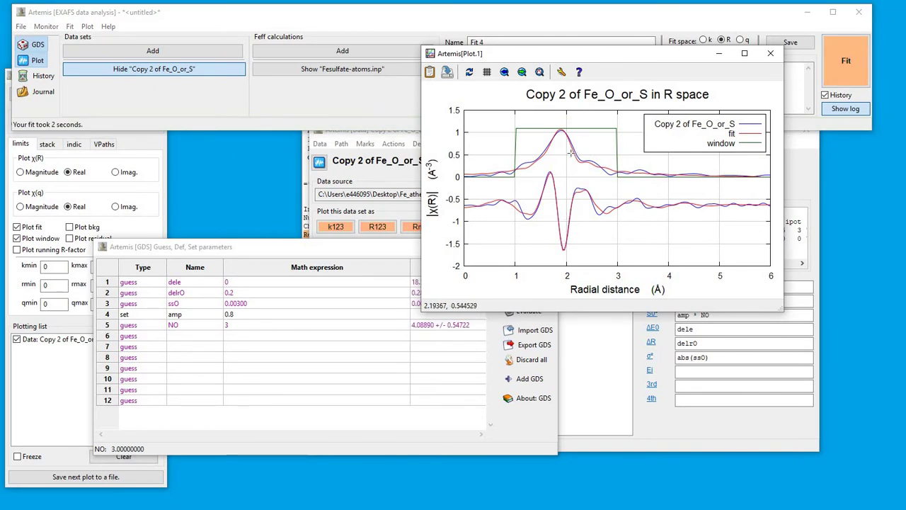
click(359, 264)
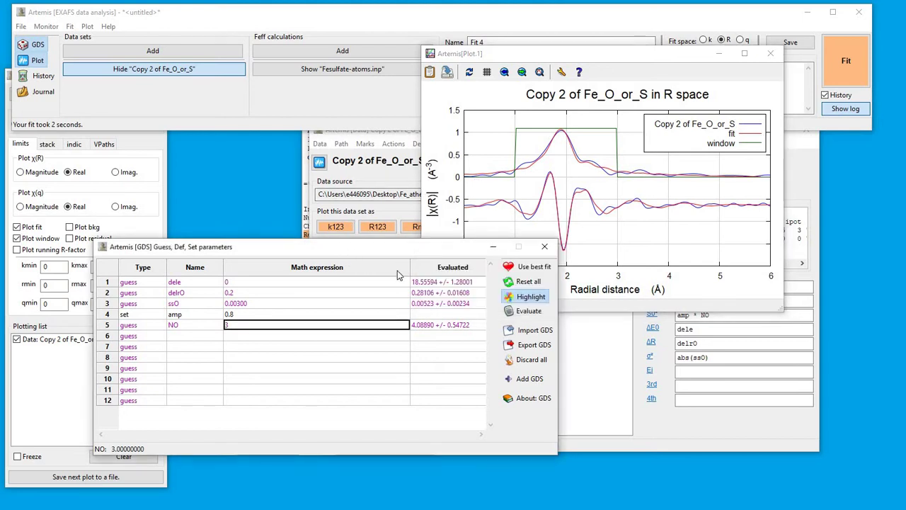
drag(410, 270, 278, 270)
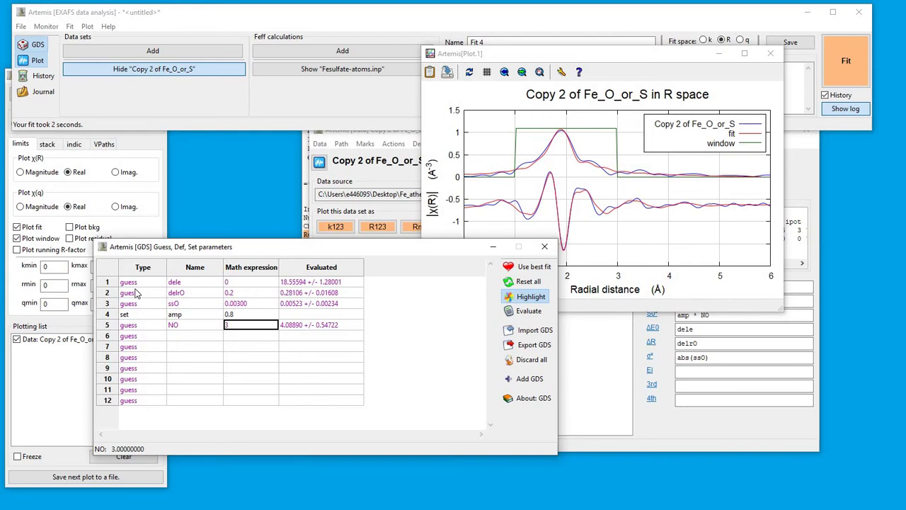
Review the fitted values and uncertainties of dele, delrO, ssO and NO, and plot the data and fit in k space.
click(297, 284)
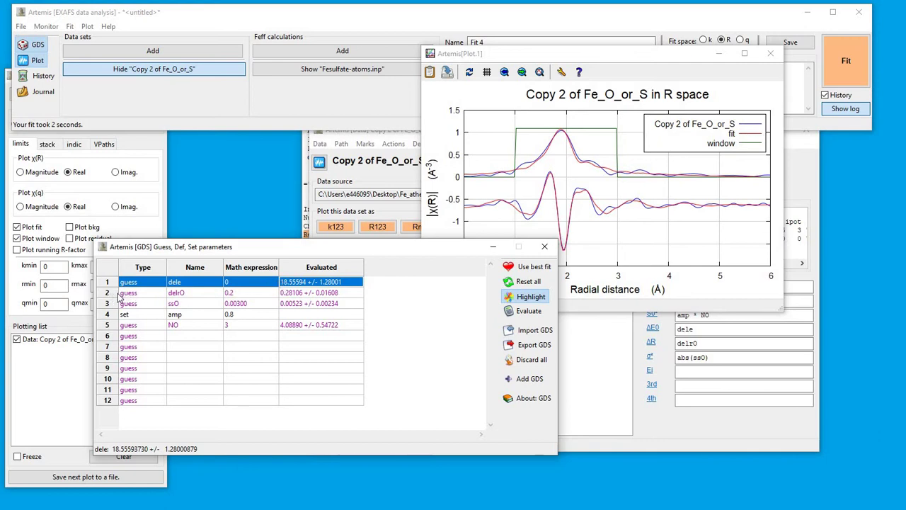
click(300, 296)
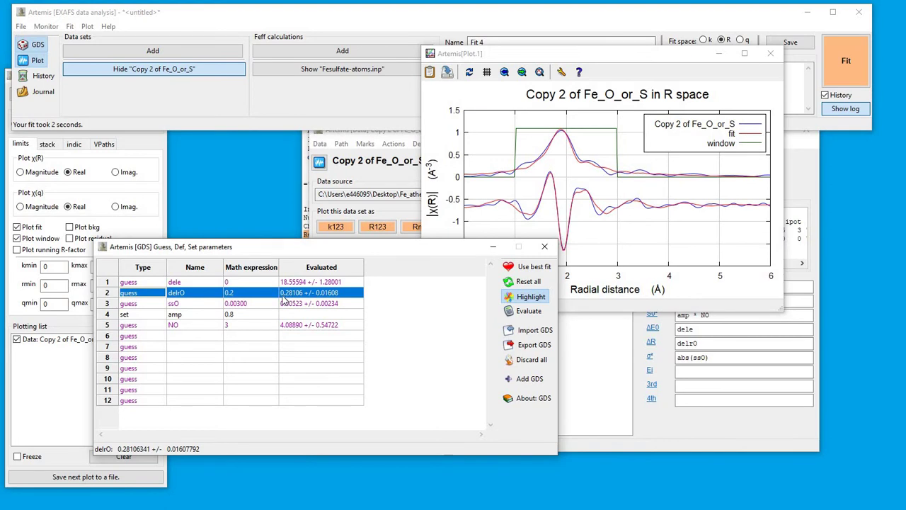
click(140, 304)
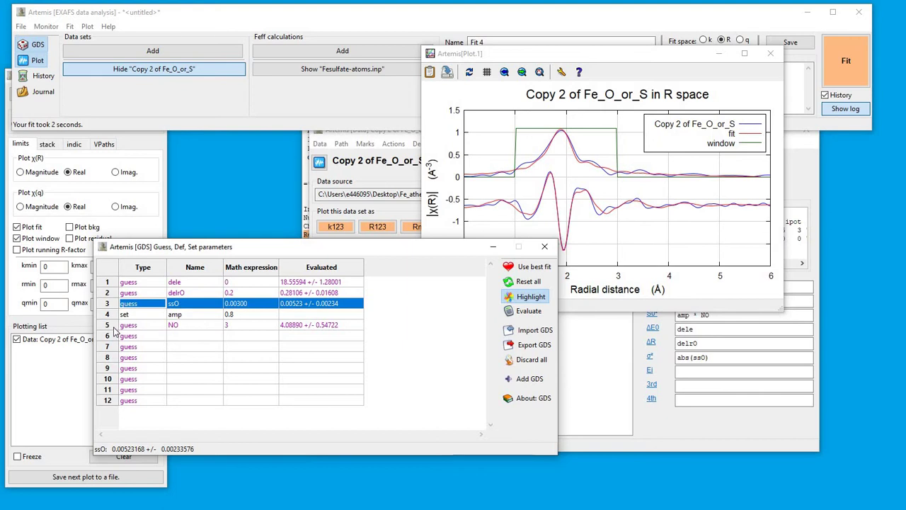
click(157, 325)
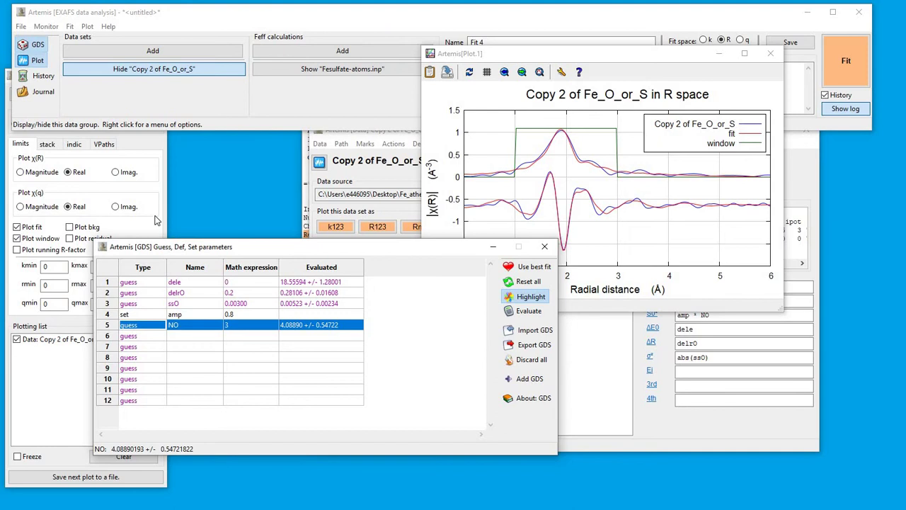
click(150, 162)
click(34, 94)
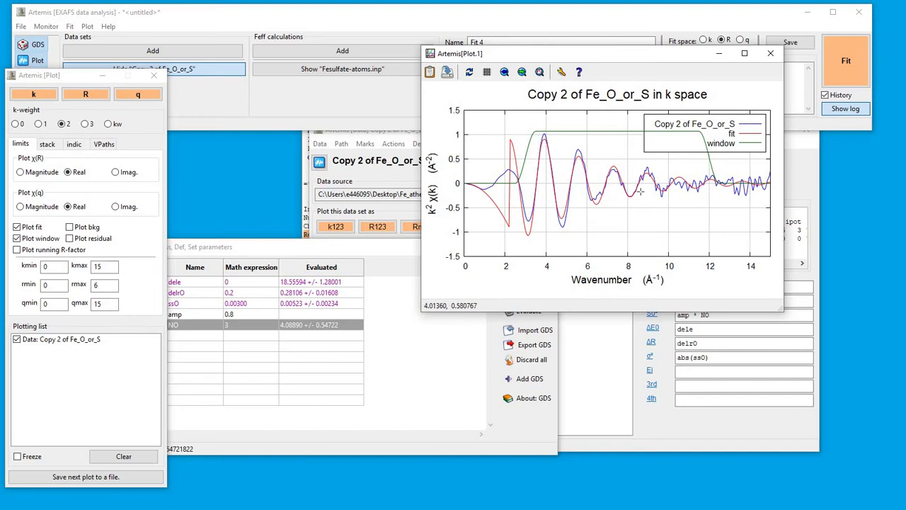
Adopt the best-fit values as the starting values of the guess parameters and set dele to 0.
click(217, 248)
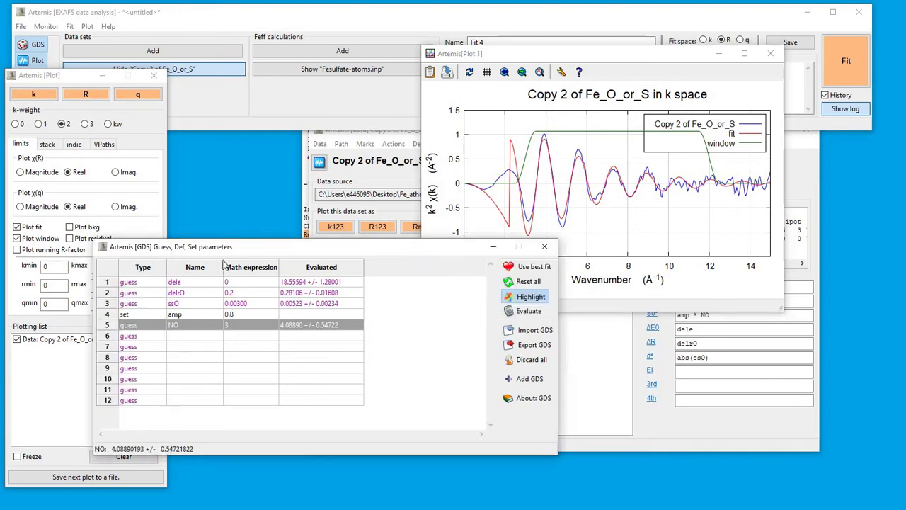
click(272, 283)
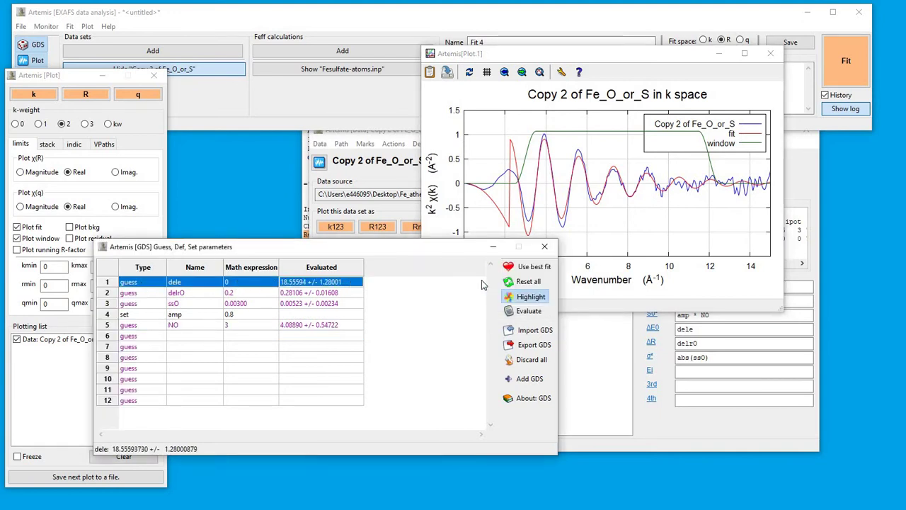
click(522, 271)
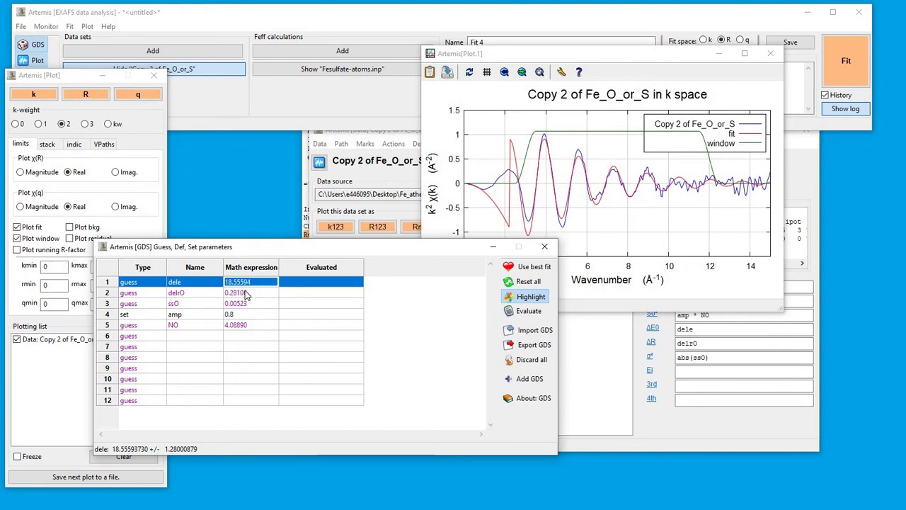
text(0)
click(246, 293)
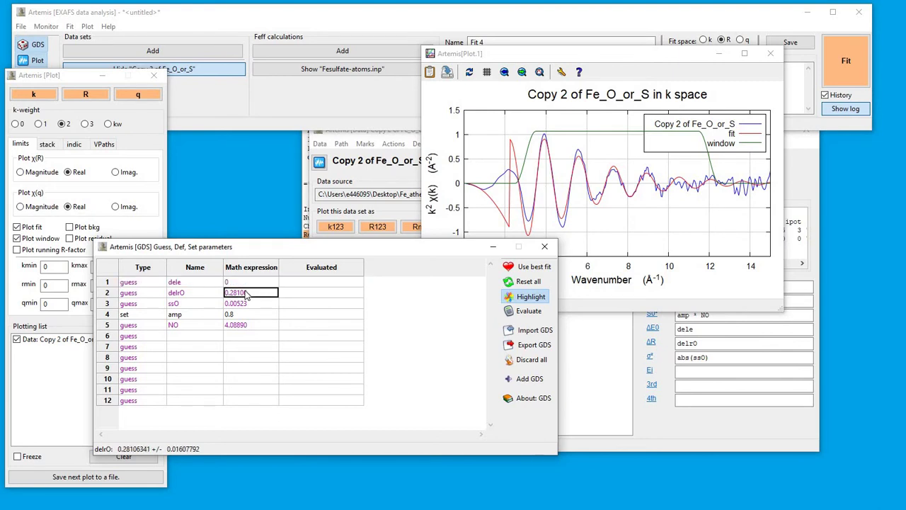
Change all five parameters, dele, delrO, ssO, amp and NO, to the set type.
right_click(157, 282)
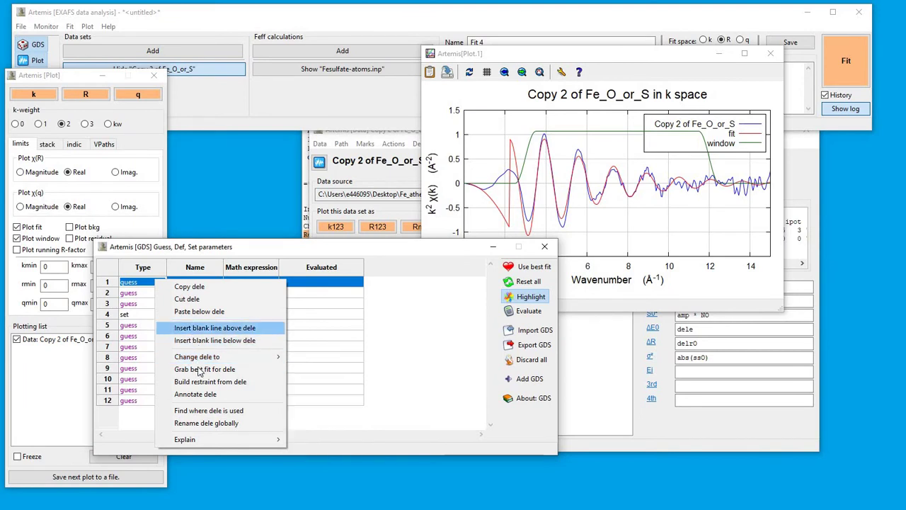
click(143, 283)
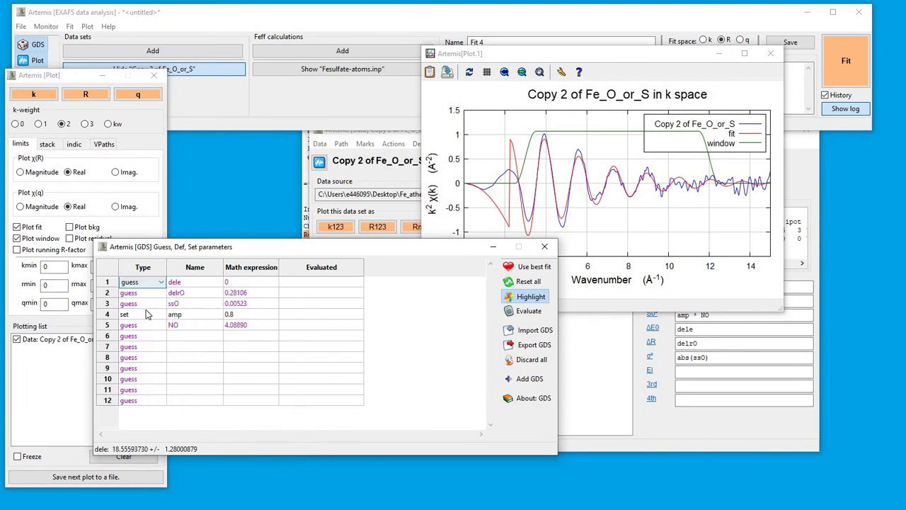
click(145, 282)
click(154, 292)
drag(142, 283, 145, 330)
right_click(145, 330)
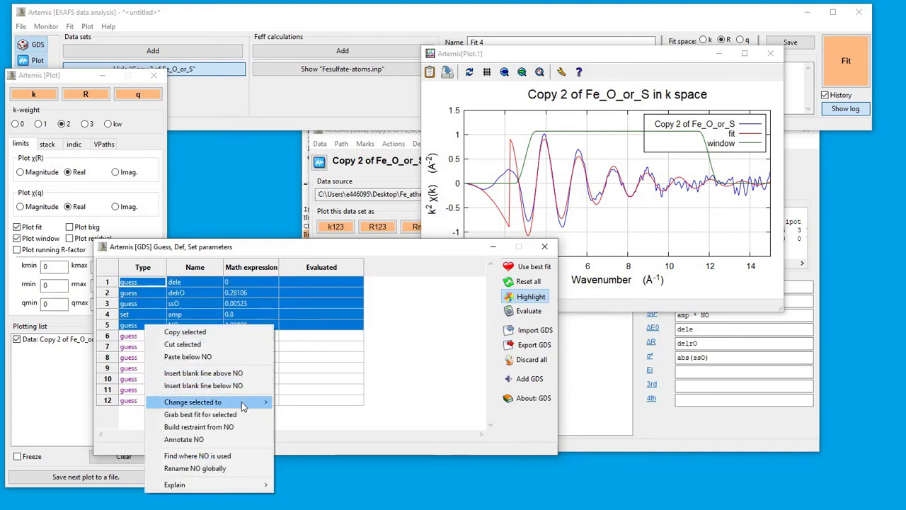
mouse_move(243, 401)
key(Return)
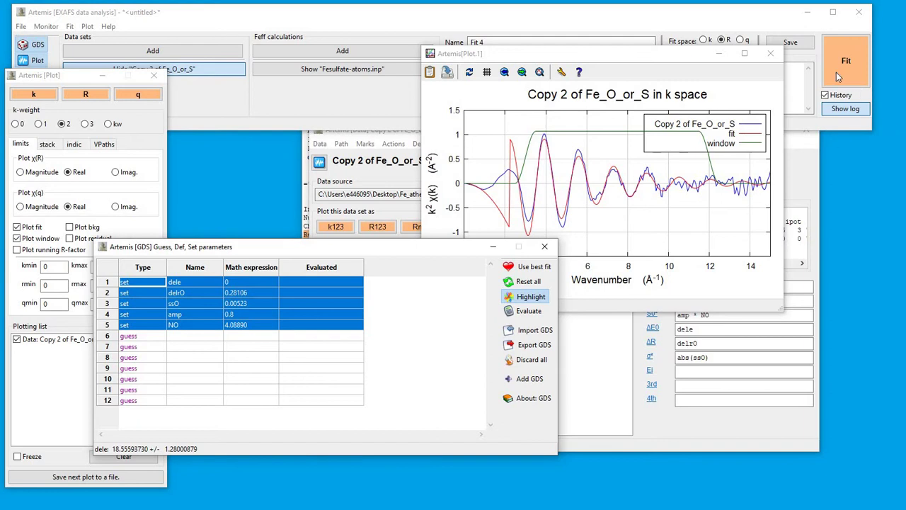
Run the fit with every parameter set and plot the result in k space.
click(859, 65)
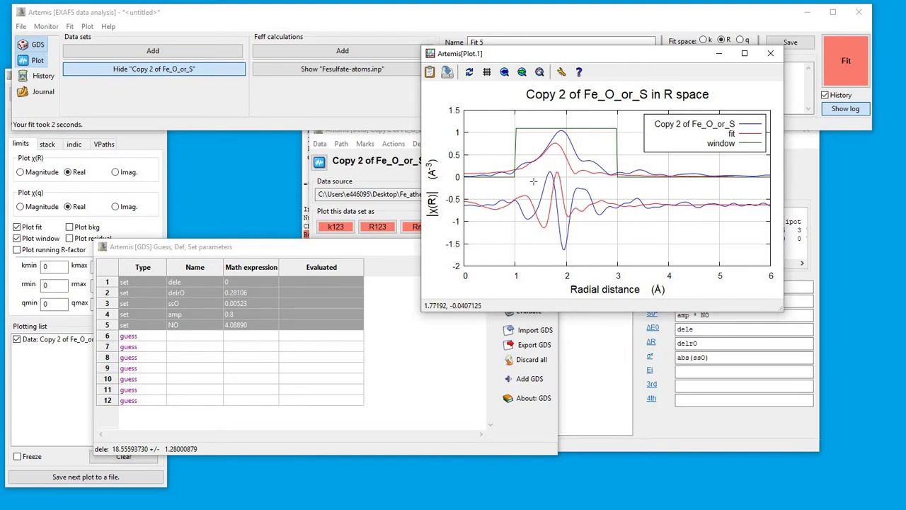
click(159, 183)
click(33, 94)
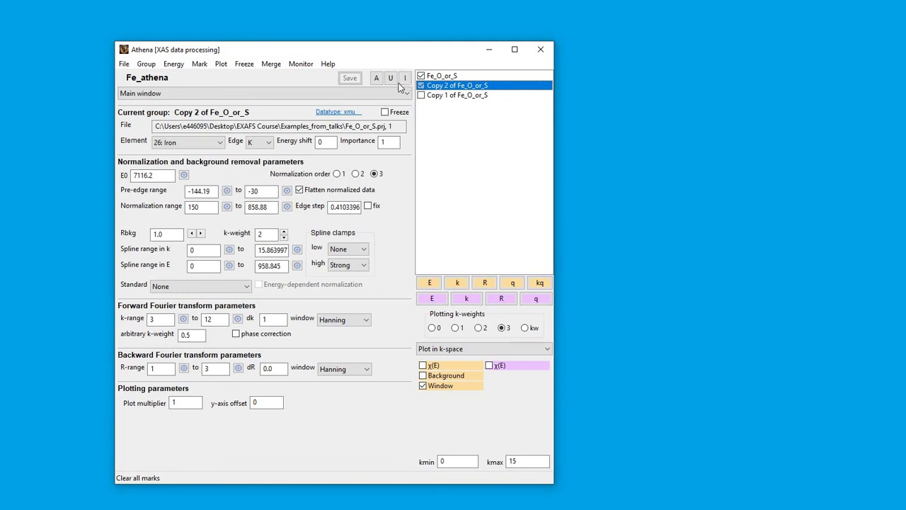
In Athena, apply the normalization and background removal parameters of Copy 2 of Fe_O_or_S to the marked groups.
click(438, 77)
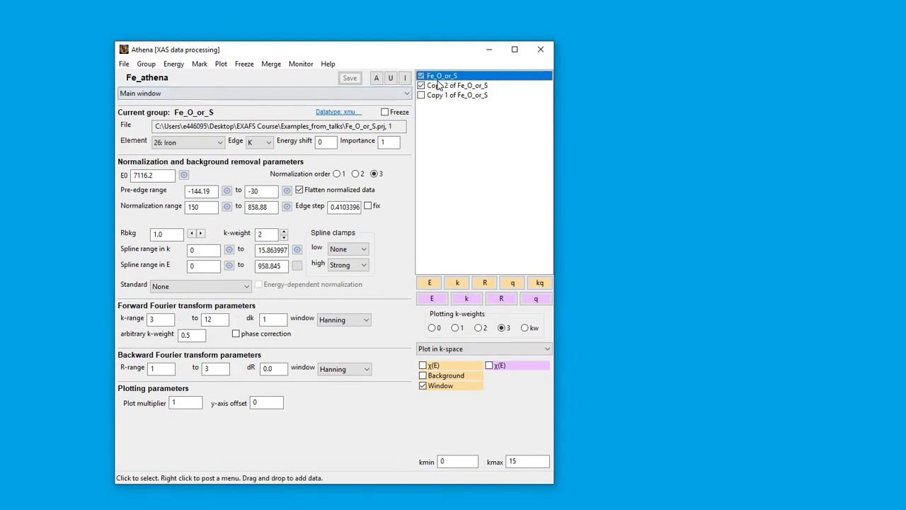
click(439, 85)
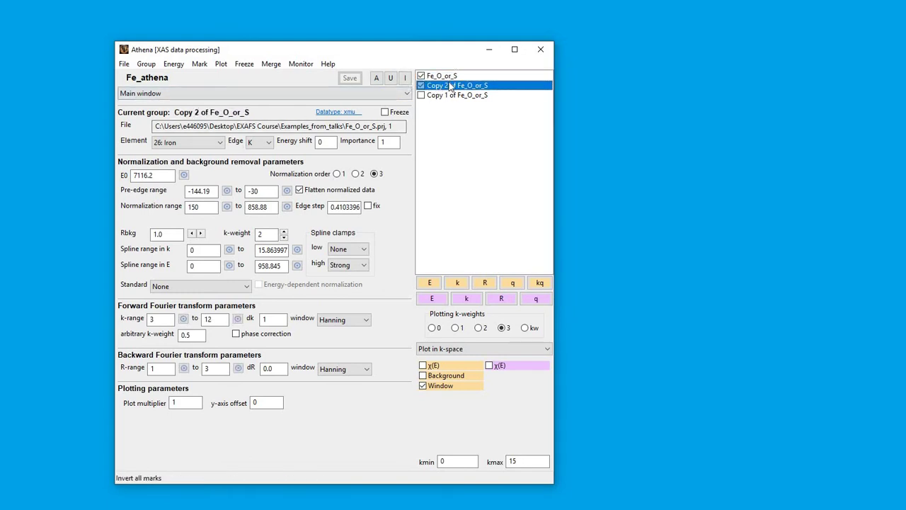
right_click(229, 162)
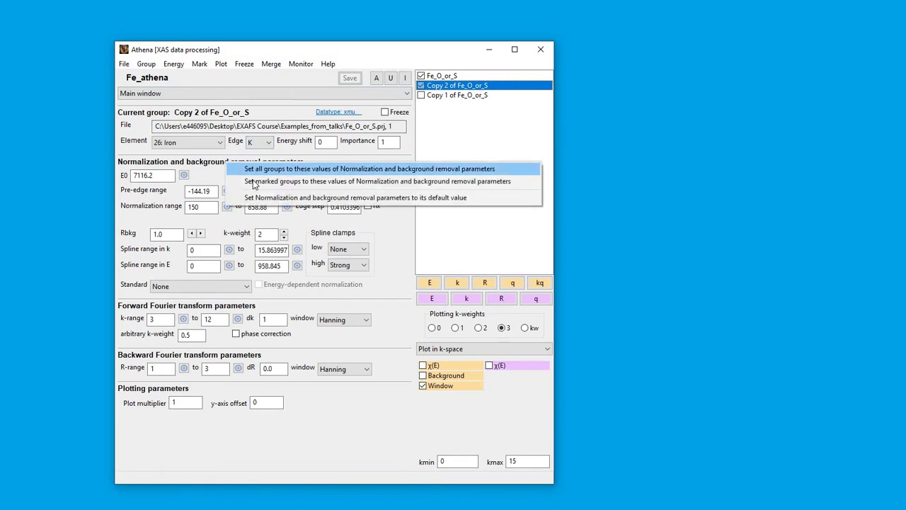
click(255, 181)
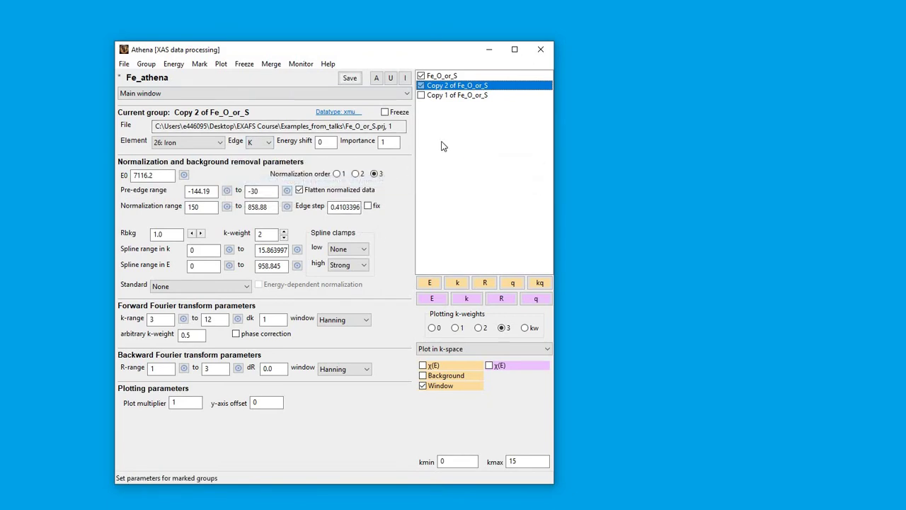
Plot Copy 2 of Fe_O_or_S in energy and pluck the first indicator at its E0 point, at 0.070, and replot.
click(433, 282)
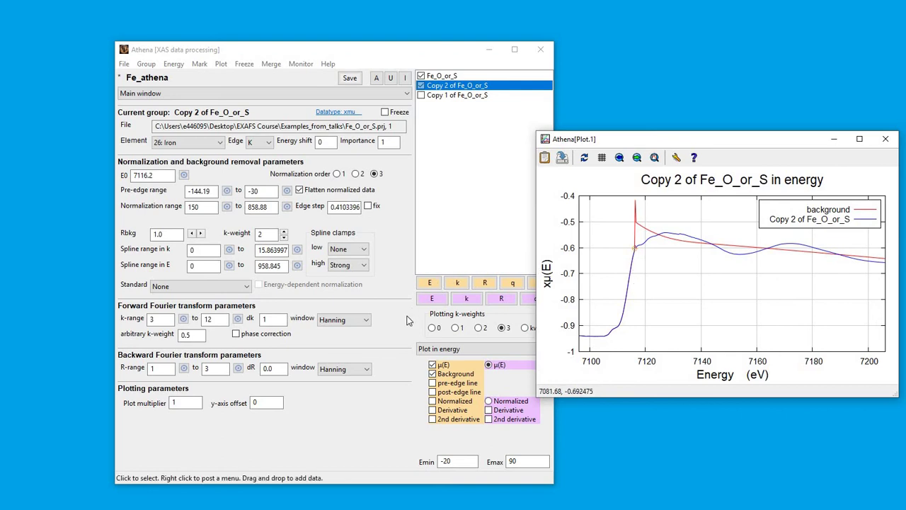
click(487, 400)
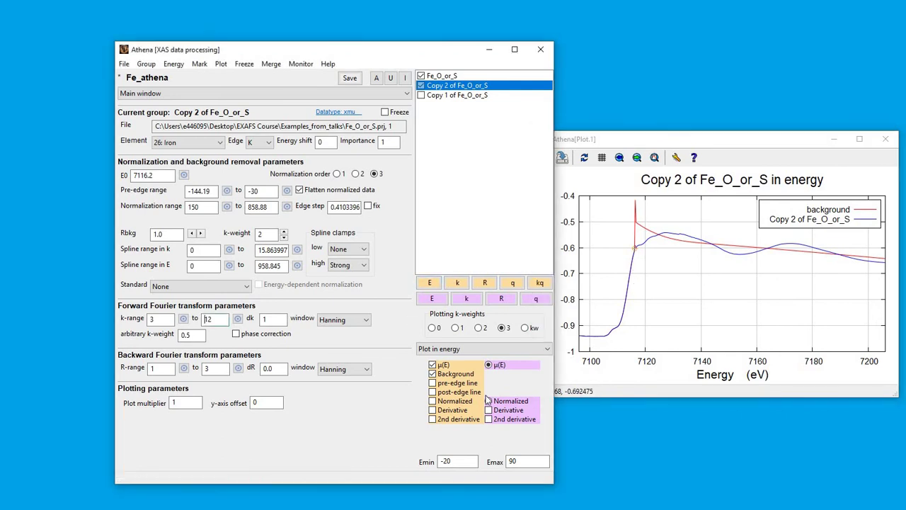
click(486, 349)
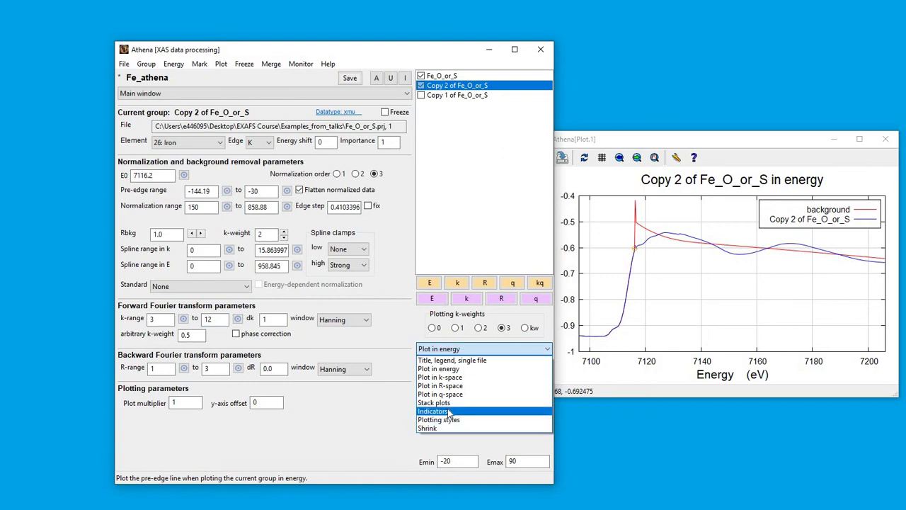
click(448, 410)
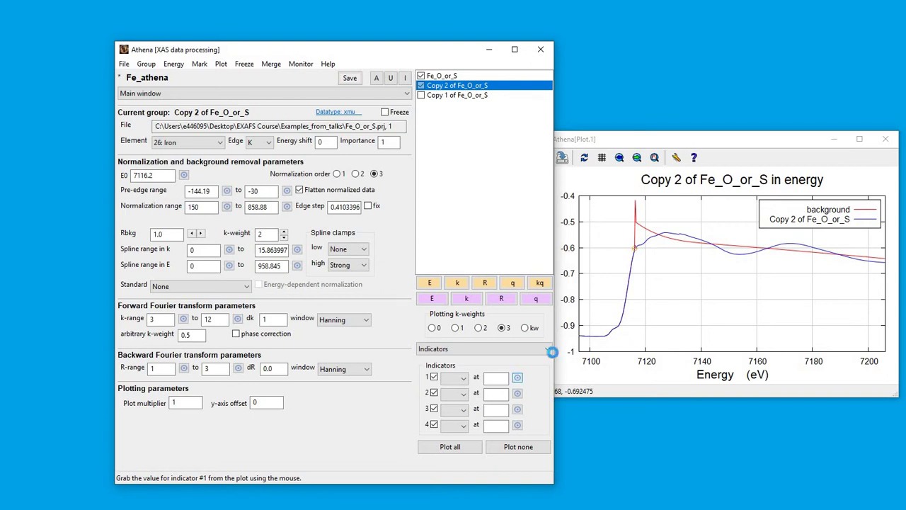
click(517, 378)
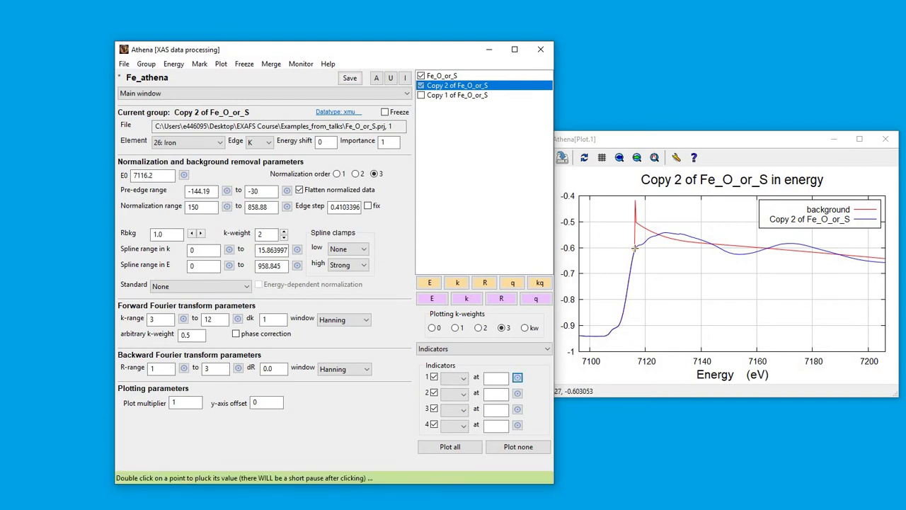
double_click(634, 248)
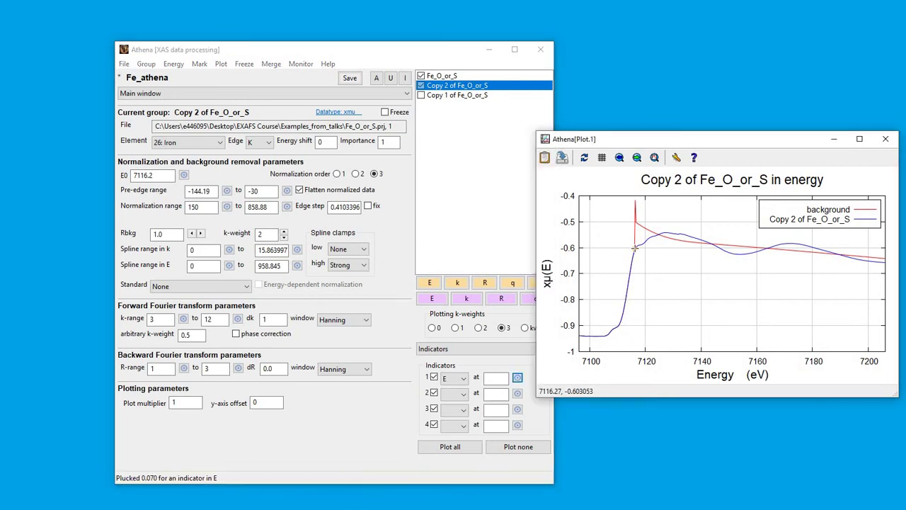
click(428, 283)
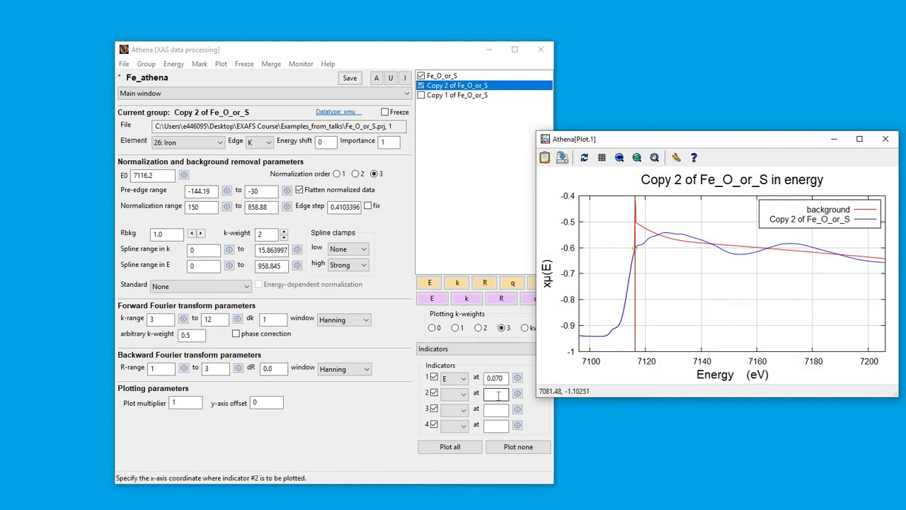
Add a second energy indicator at 18 and replot the group in energy with all indicators.
click(498, 395)
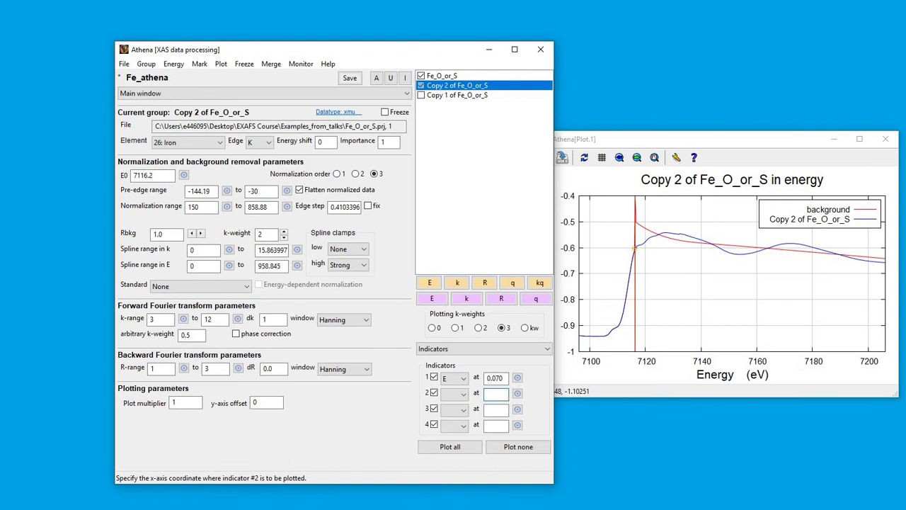
click(463, 395)
click(457, 405)
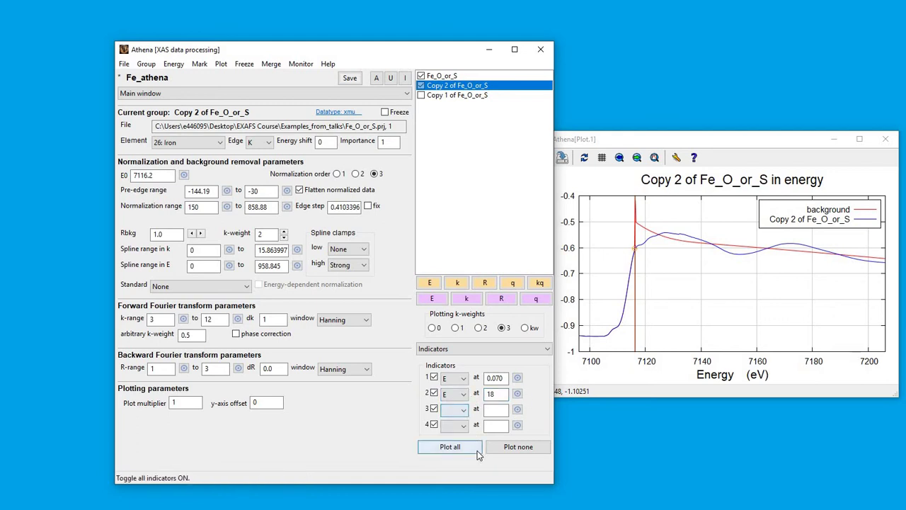
click(478, 453)
click(430, 283)
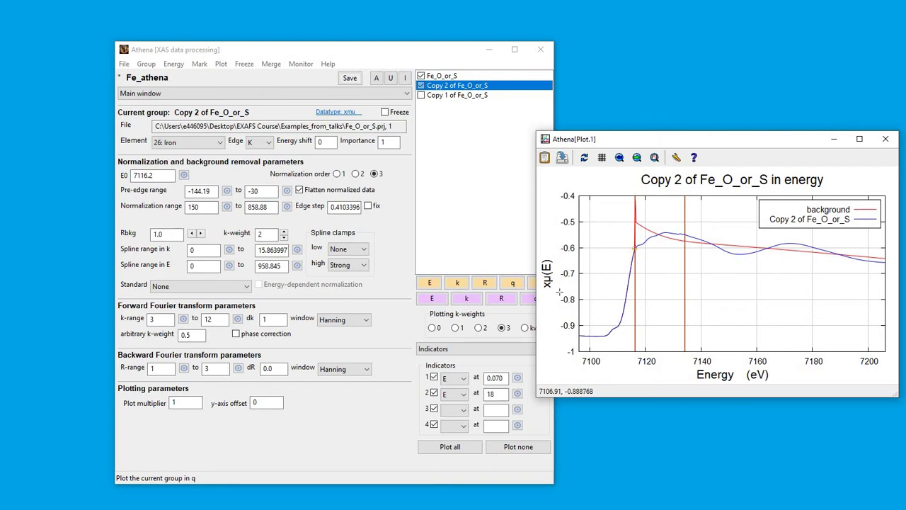
Minimize the Athena windows, switch to Artemis, and import FeS_Code35005.cif from the Desktop as a new Feff calculation.
click(489, 51)
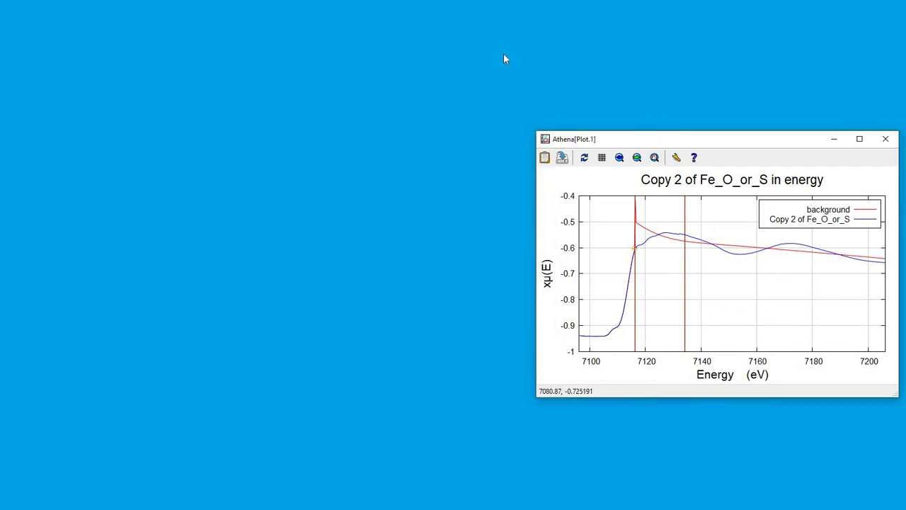
click(834, 139)
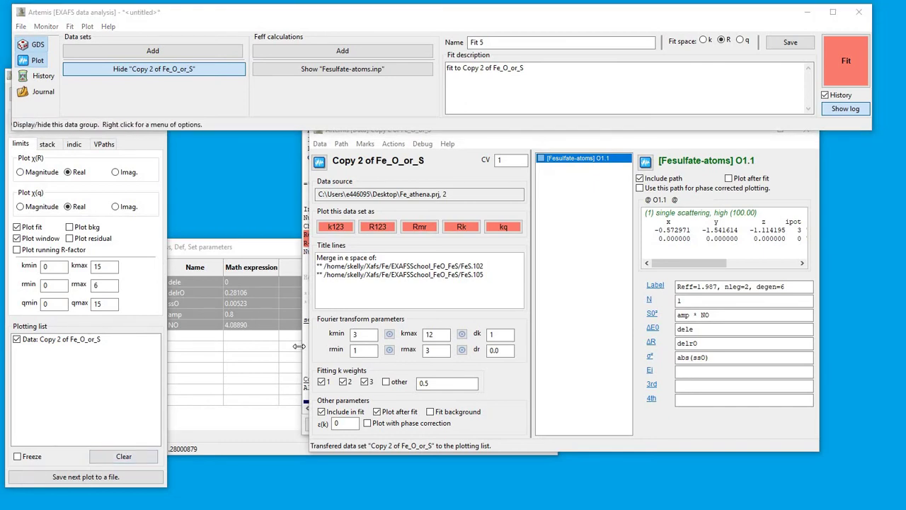
click(371, 56)
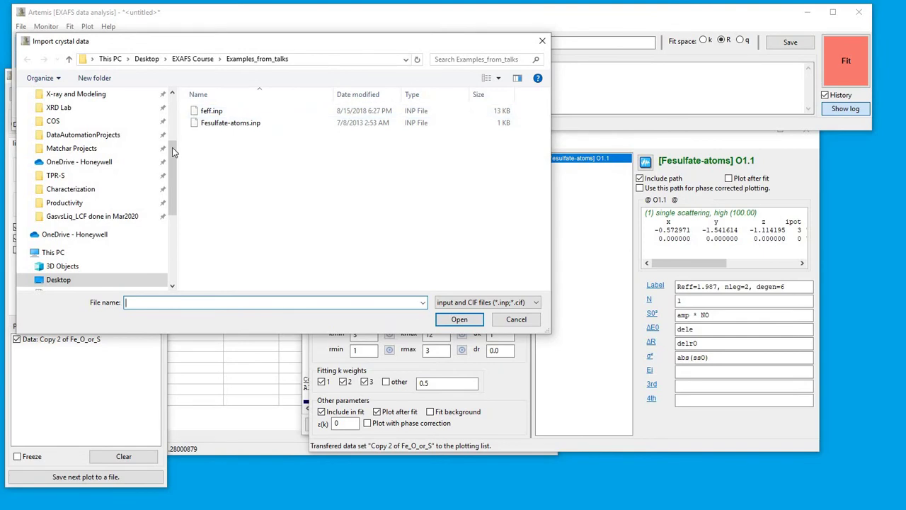
scroll(177, 122, up, 3)
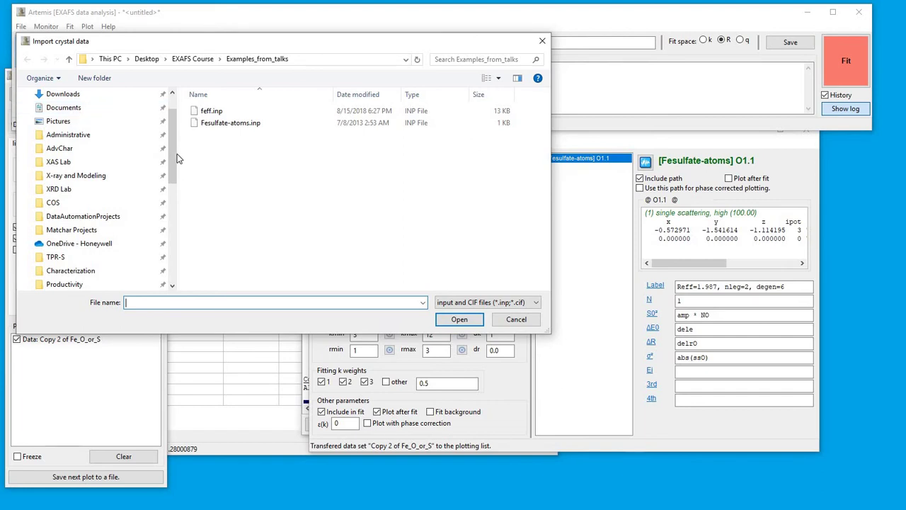
scroll(74, 117, up, 1)
click(74, 117)
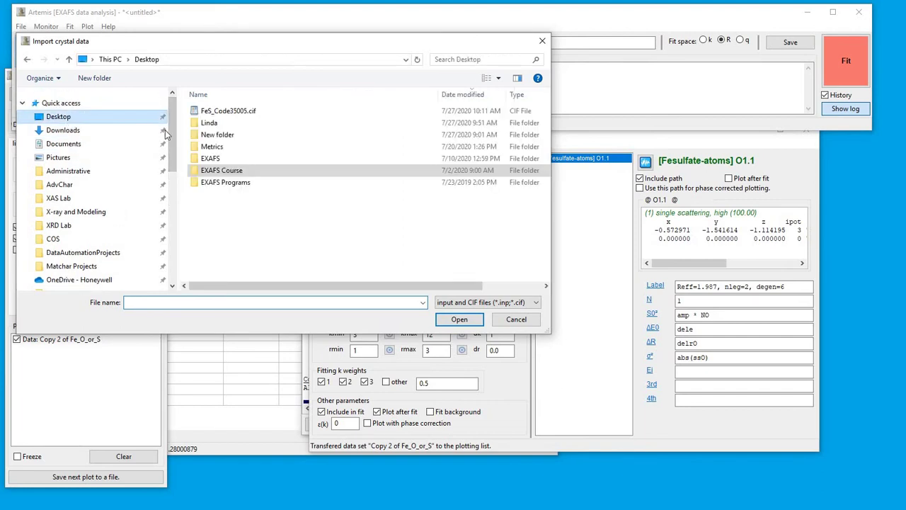
click(221, 114)
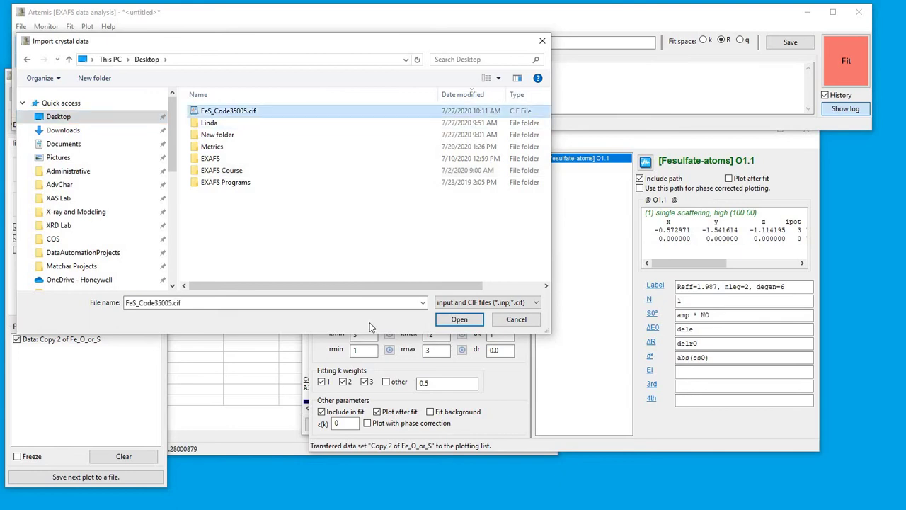
click(458, 320)
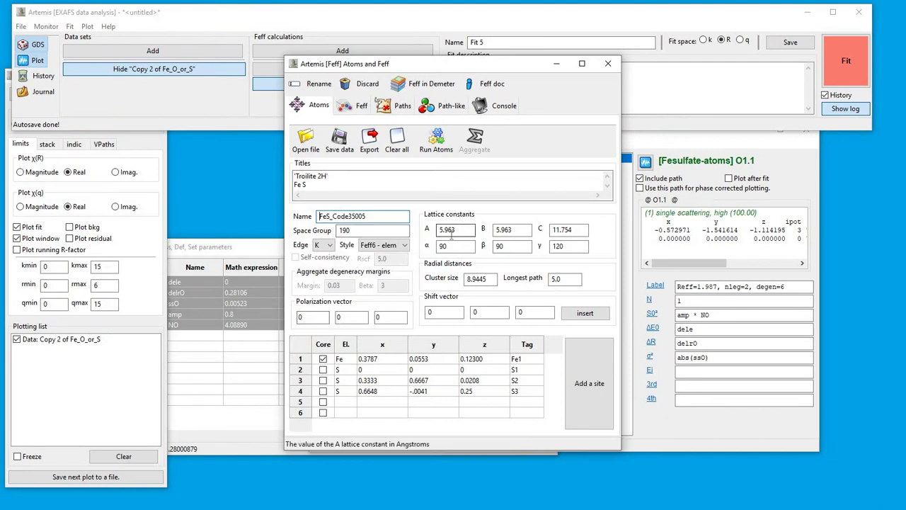
Set the FeS structure's cluster size to 6 and run Atoms to generate the Feff input.
click(489, 279)
double_click(489, 278)
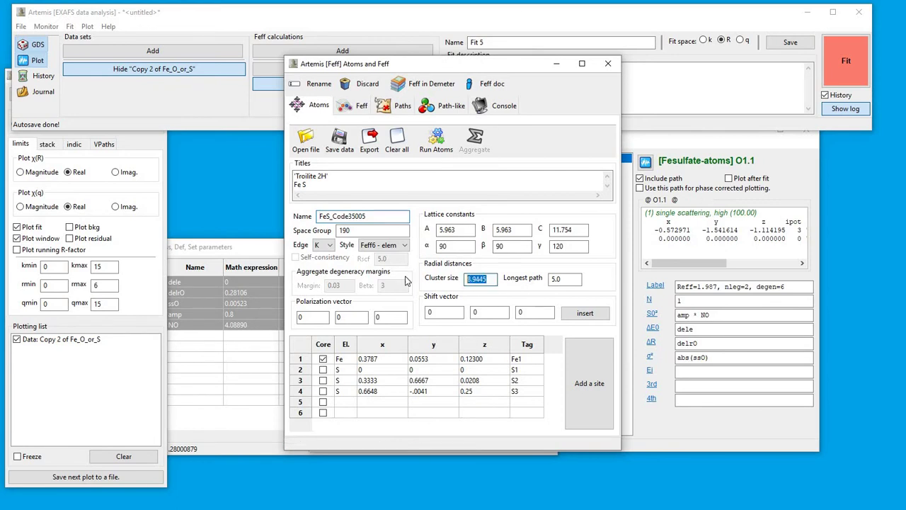
text(6)
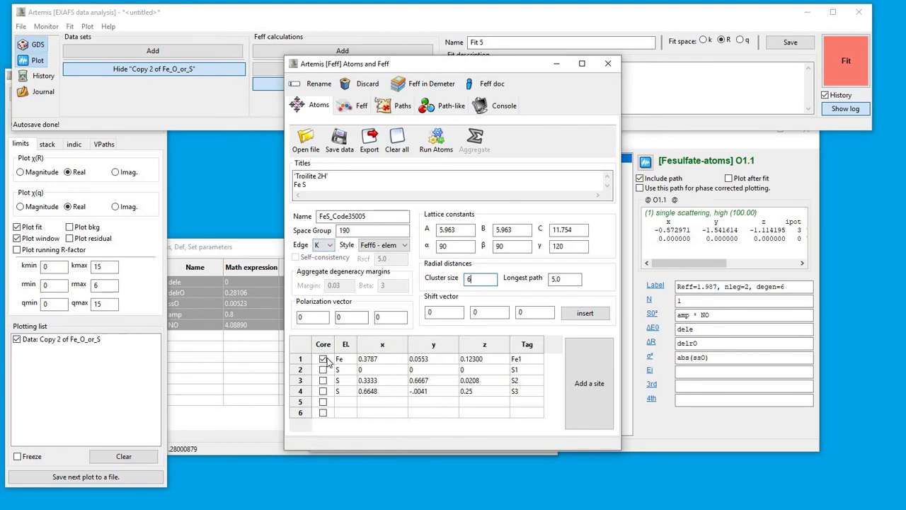
click(438, 145)
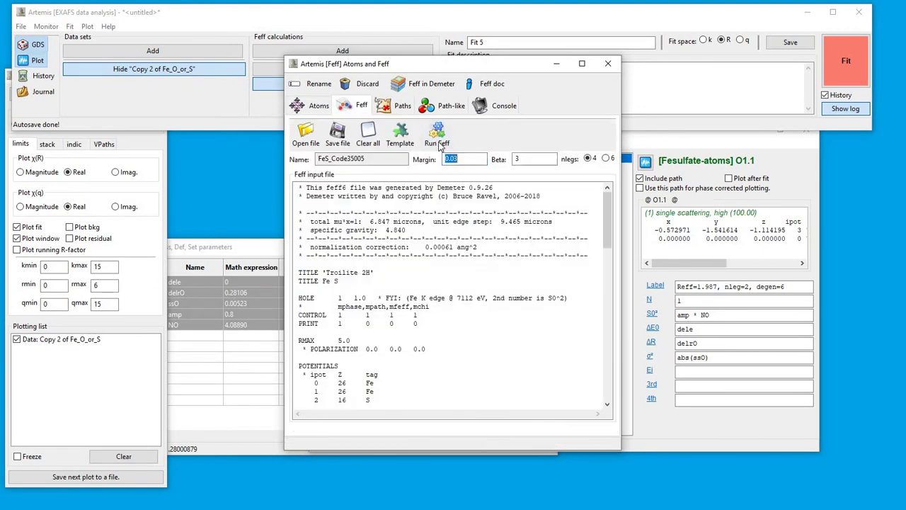
Review the first-shell sulfur atoms and their distances in the FeS Feff input, and run Feff.
scroll(610, 283, down, 3)
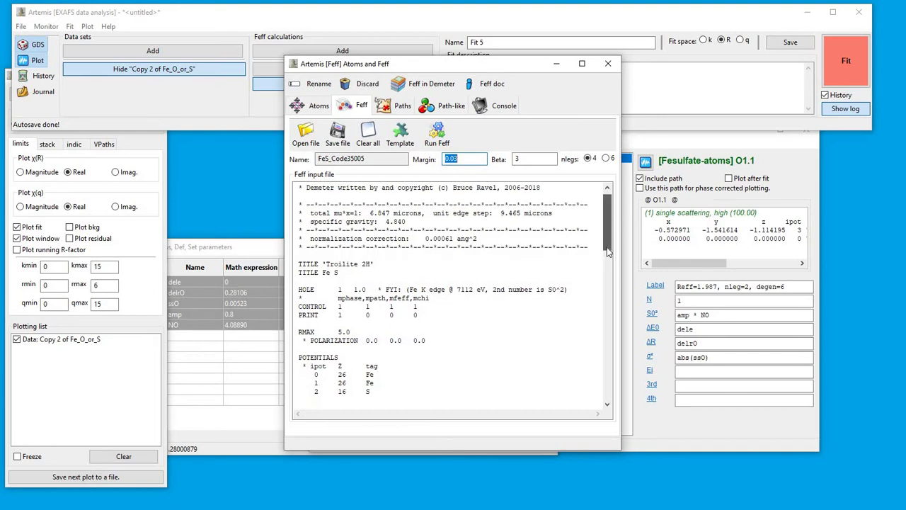
scroll(609, 292, down, 5)
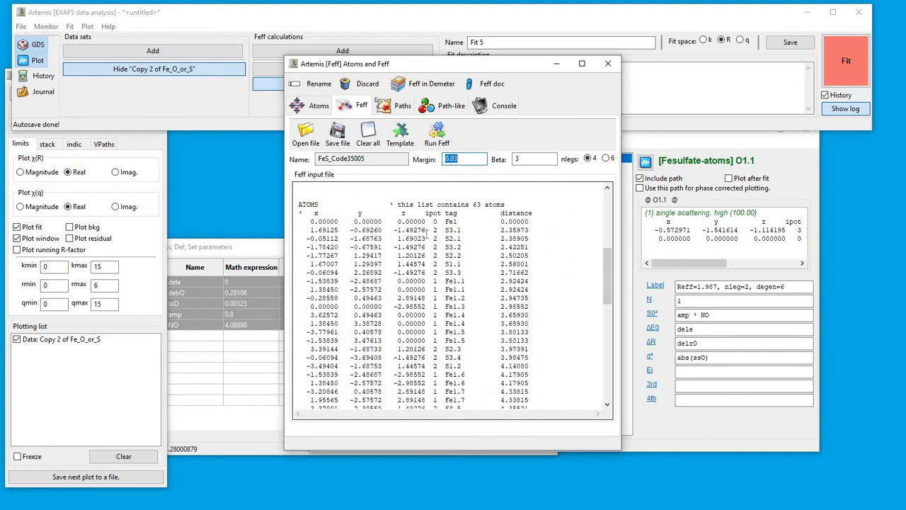
drag(306, 230, 544, 271)
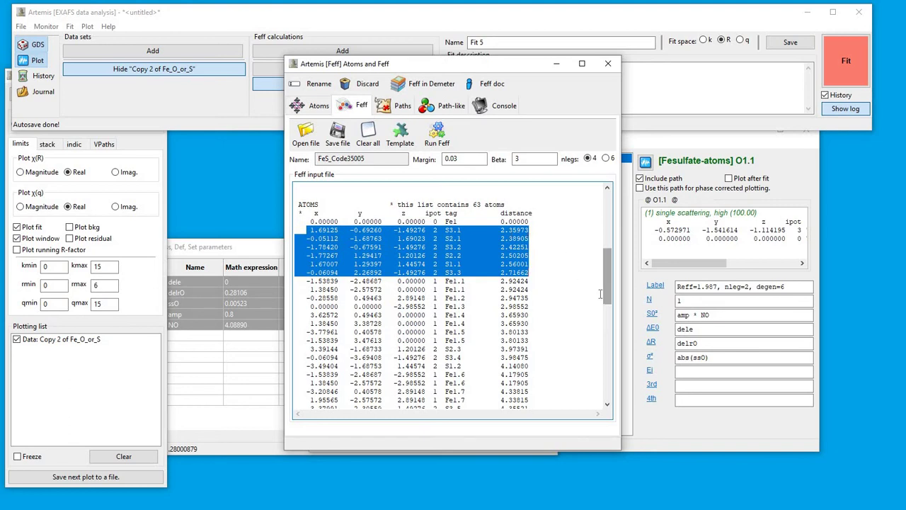
click(444, 134)
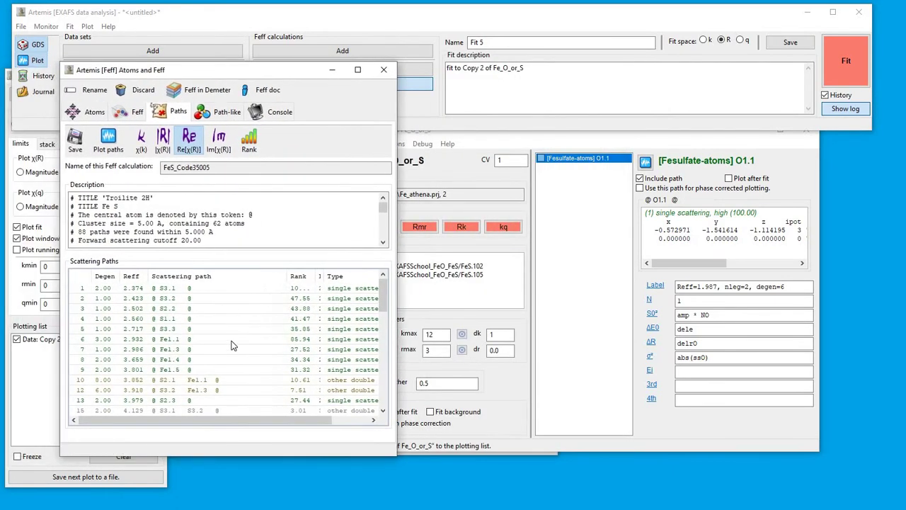
Examine the degeneracy, distance and rank of the first Fe-S single-scattering paths in the FeS calculation.
click(106, 289)
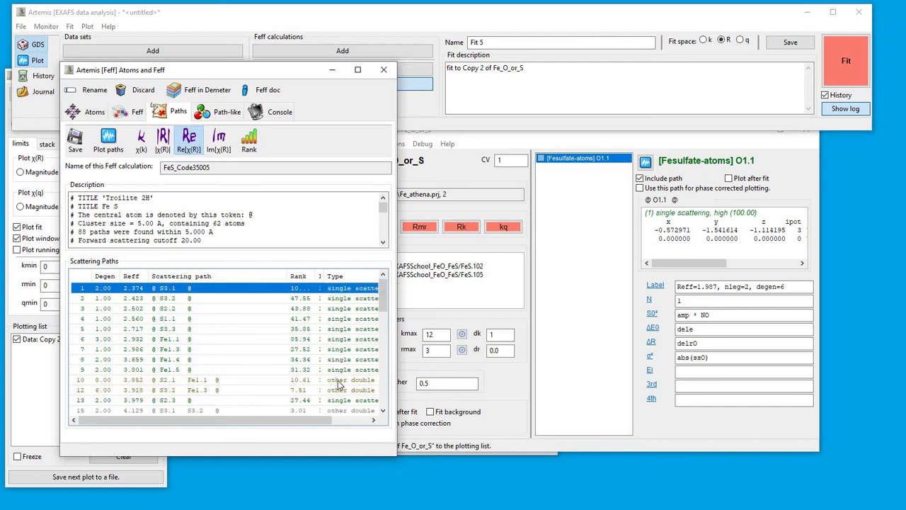
mouse_move(315, 276)
mouse_down()
mouse_move(355, 275)
mouse_move(325, 276)
mouse_up()
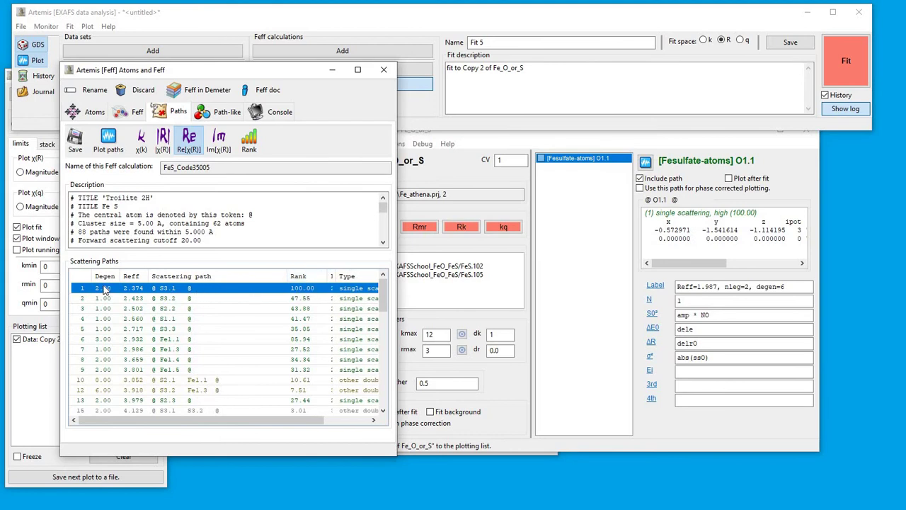
click(313, 299)
click(314, 311)
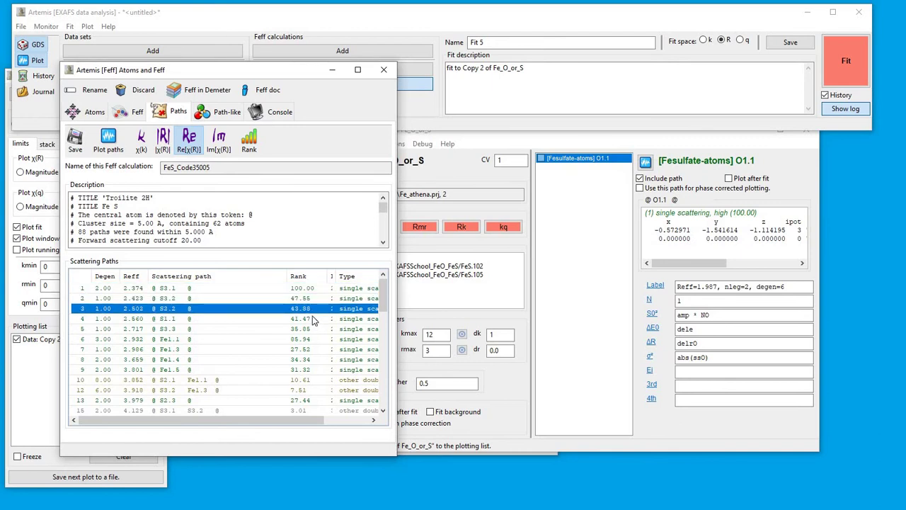
click(313, 320)
click(315, 300)
click(315, 309)
click(311, 320)
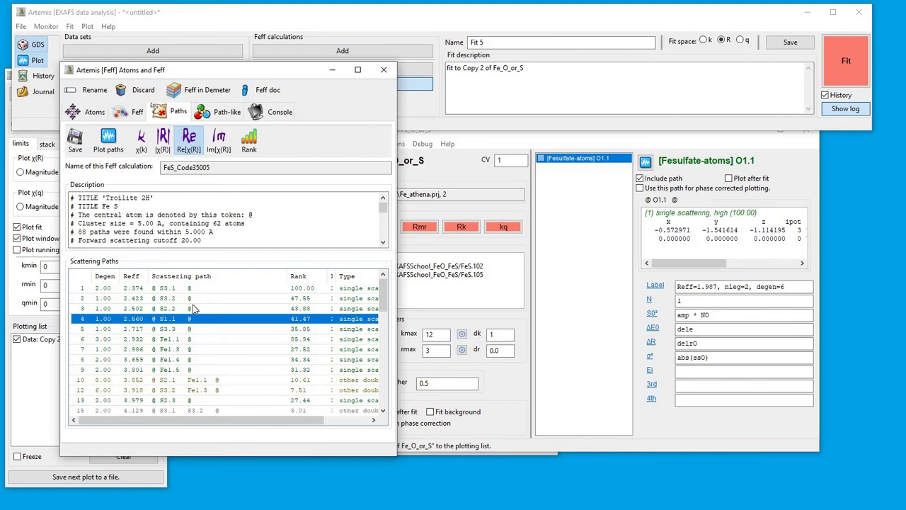
Add the FeS S3.1 scattering path to the Copy 2 of Fe_O_or_S data set and minimize the Feff window.
click(210, 289)
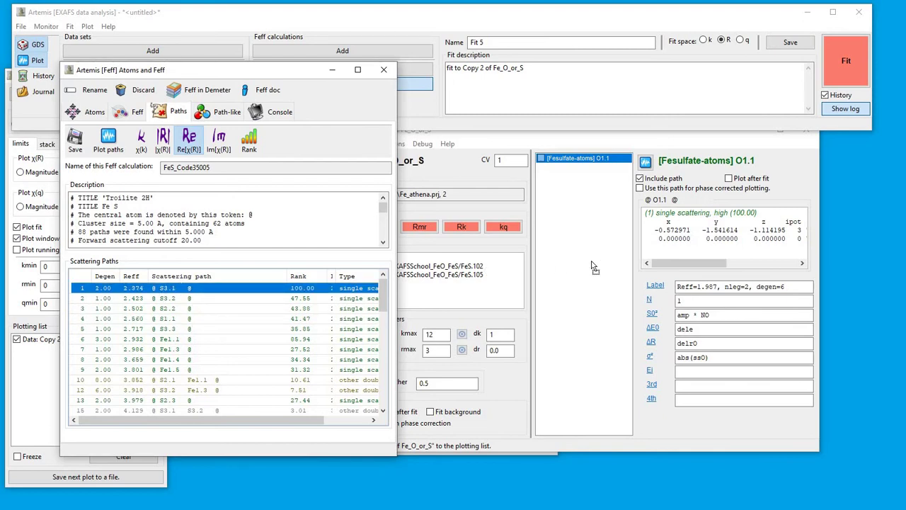
drag(594, 267, 592, 263)
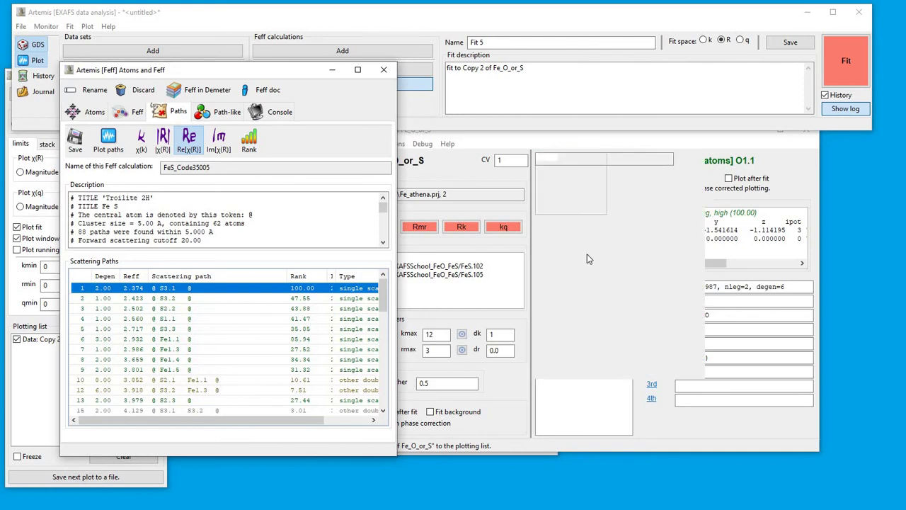
click(332, 70)
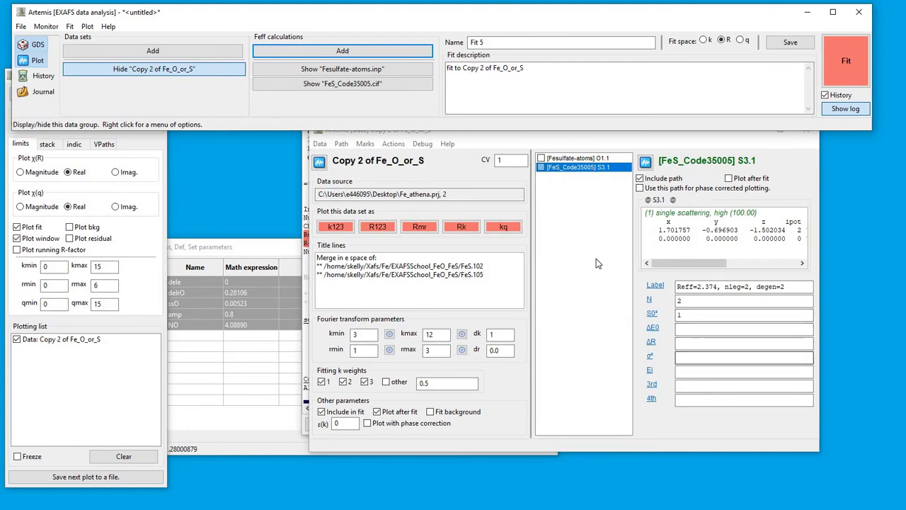
Mark the FeS S3.1 path and export the S0² and ΔE0 expressions of the Fesulfate O1.1 path to marked paths.
click(587, 172)
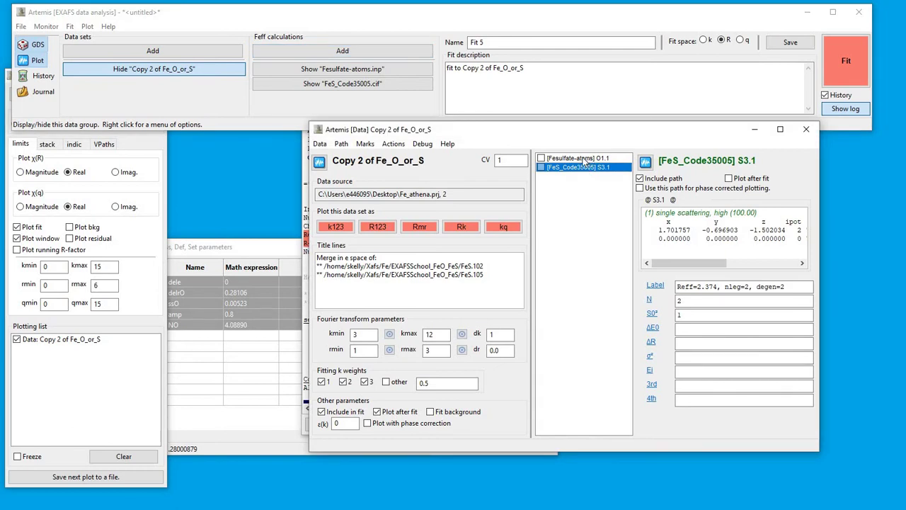
click(585, 159)
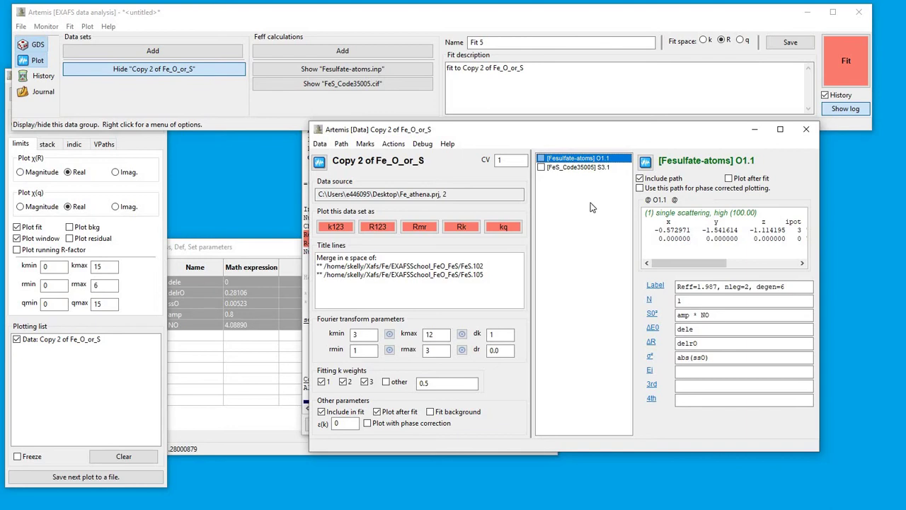
click(541, 168)
right_click(652, 315)
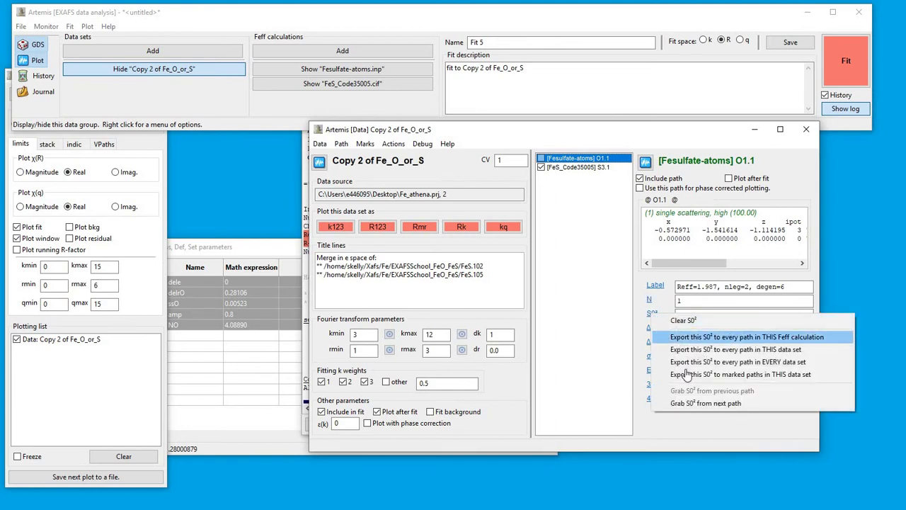
click(687, 373)
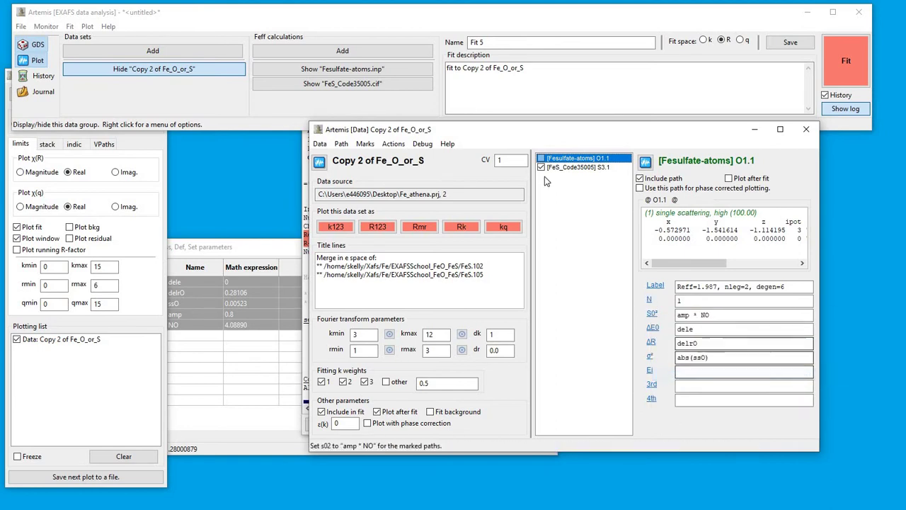
right_click(652, 328)
click(683, 393)
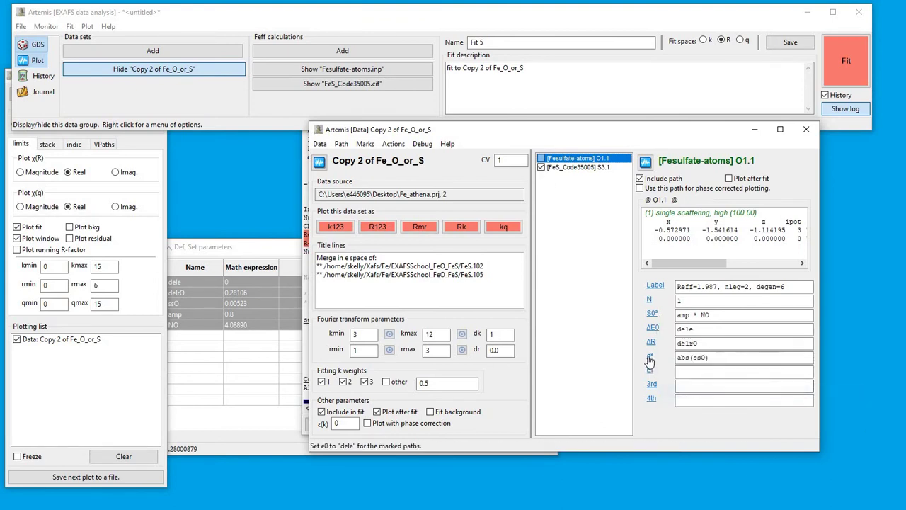
Export the σ² and ΔR expressions of the Fesulfate O1.1 path to the marked FeS path.
right_click(653, 356)
key(Return)
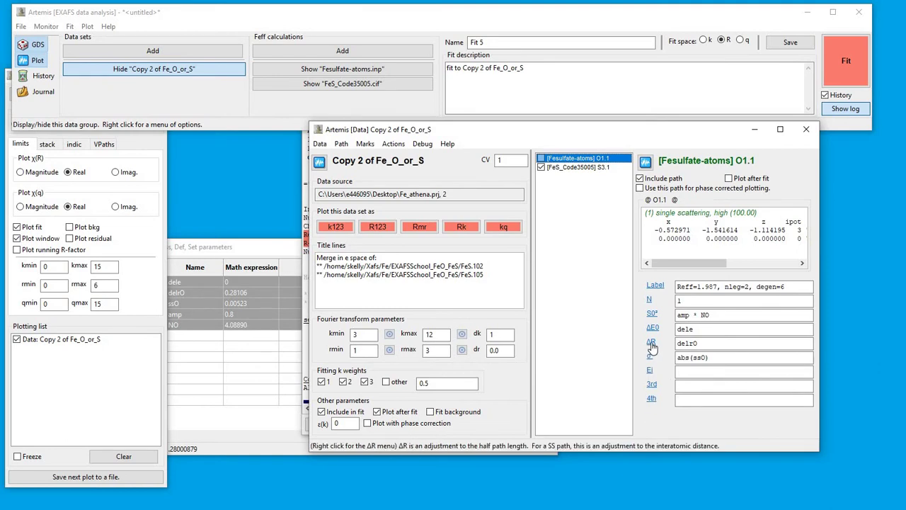
right_click(651, 342)
key(Down)
key(Return)
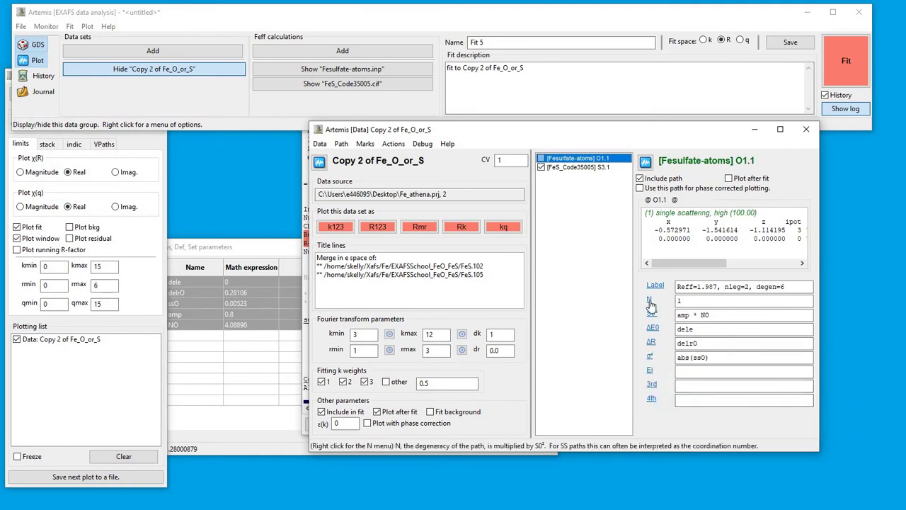
right_click(649, 300)
Set the degeneracy N of the FeS S3.1 path to 1.
click(577, 167)
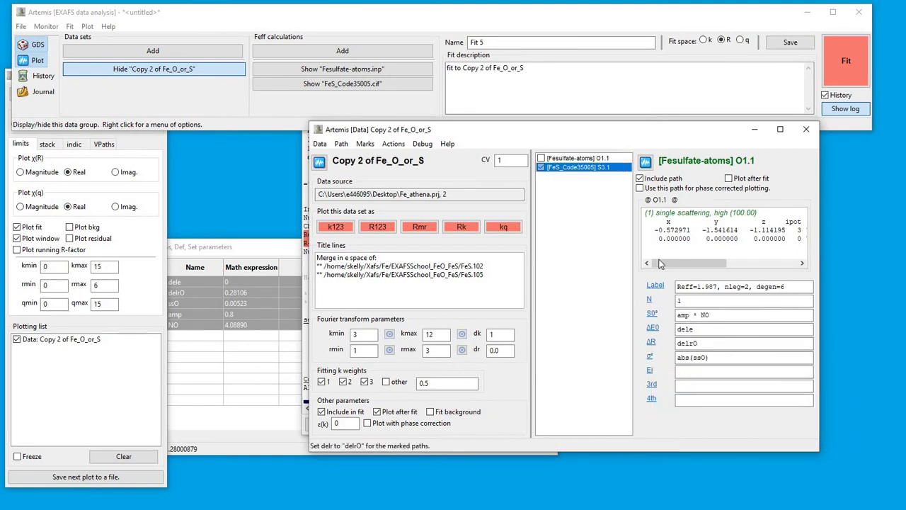
click(666, 302)
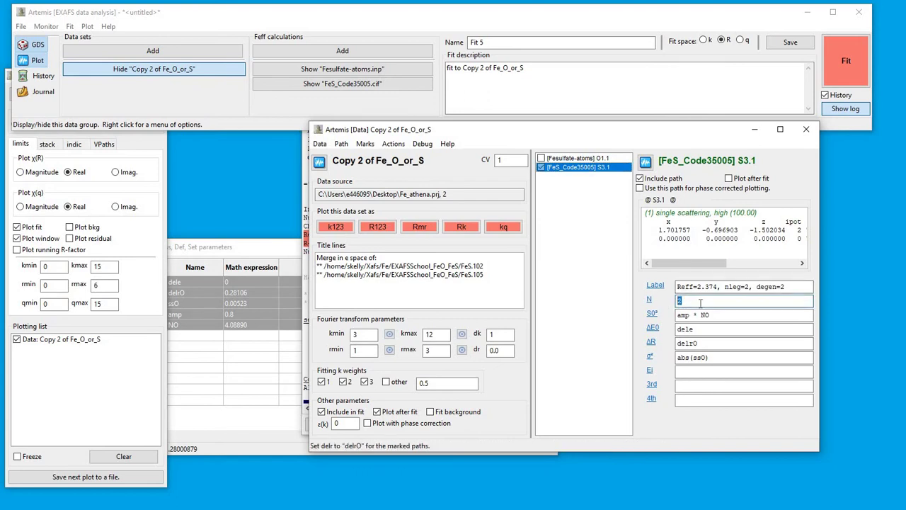
text(1)
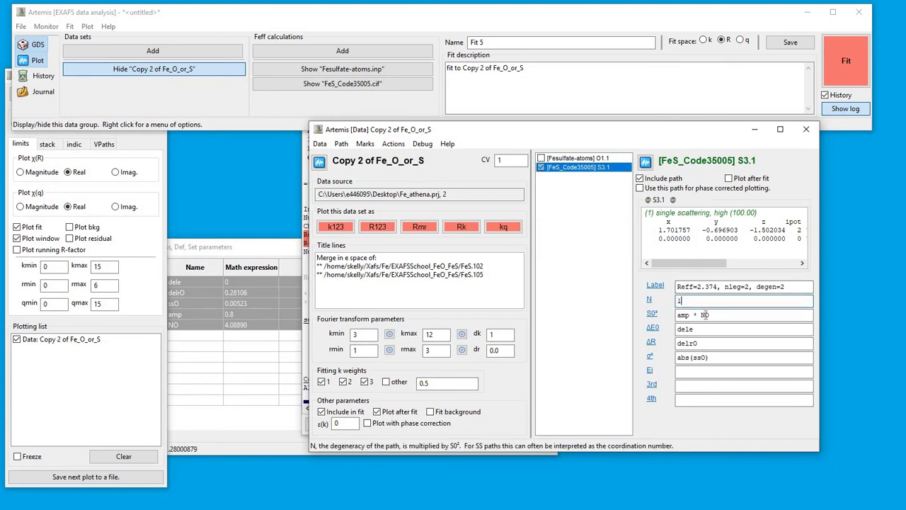
click(319, 144)
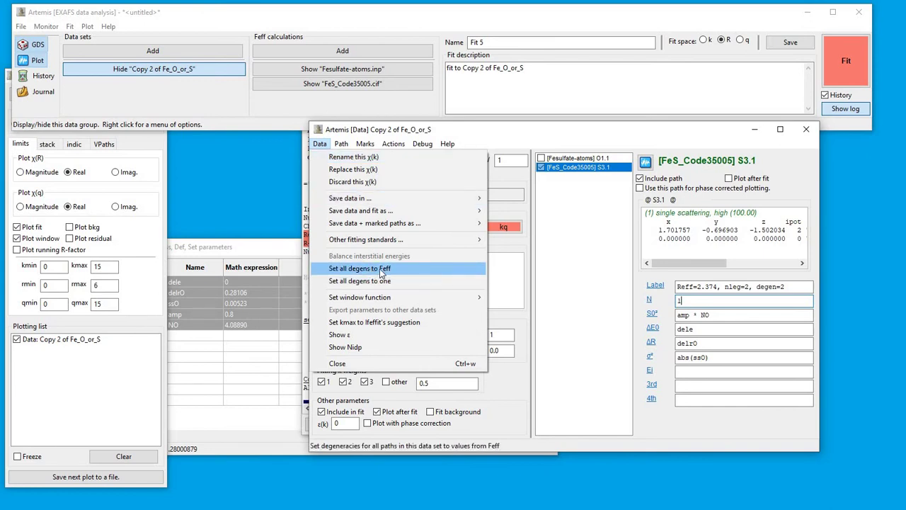
click(639, 253)
Edit the FeS S3.1 path expressions to S0² amp * Ns, ΔR delrs and σ² abs(sss).
click(720, 314)
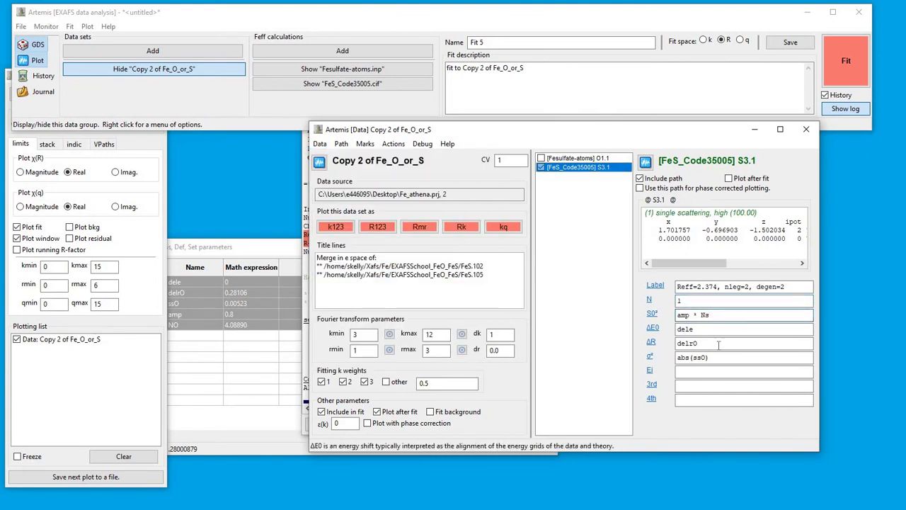
click(718, 345)
key(BackSpace)
text(s)
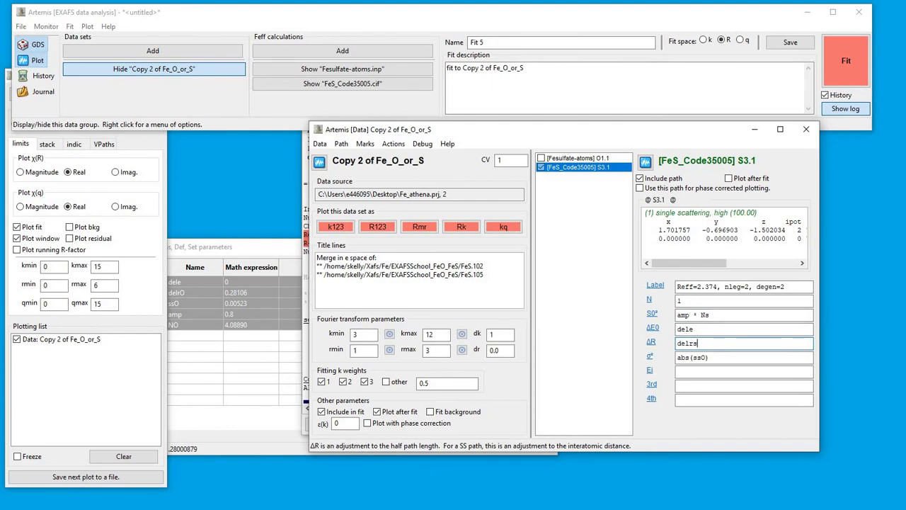
click(709, 357)
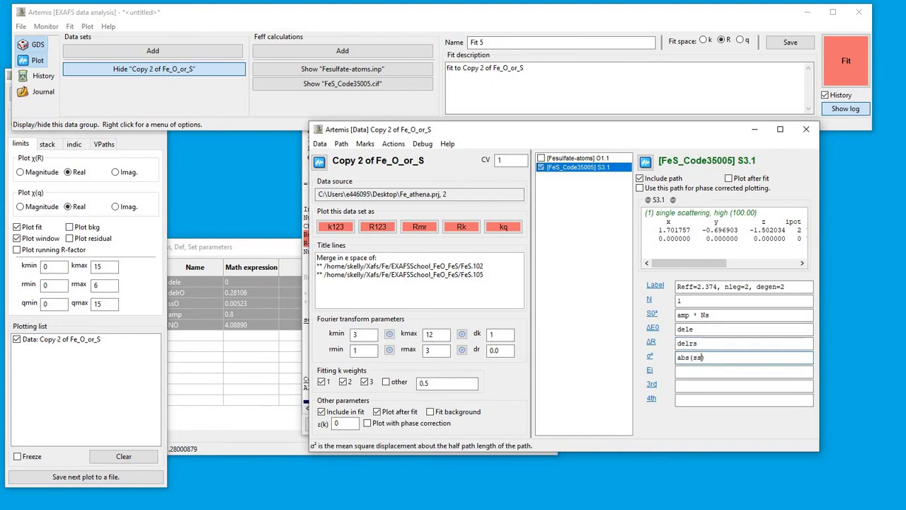
Define Ns, delrs and sss from the FeS S3.1 path expressions as guess parameters.
click(704, 316)
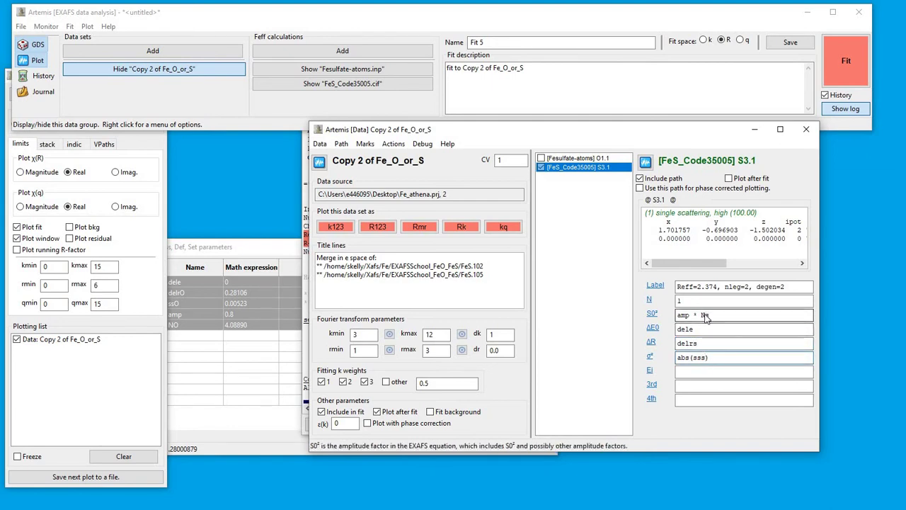
right_click(705, 317)
click(722, 323)
click(691, 343)
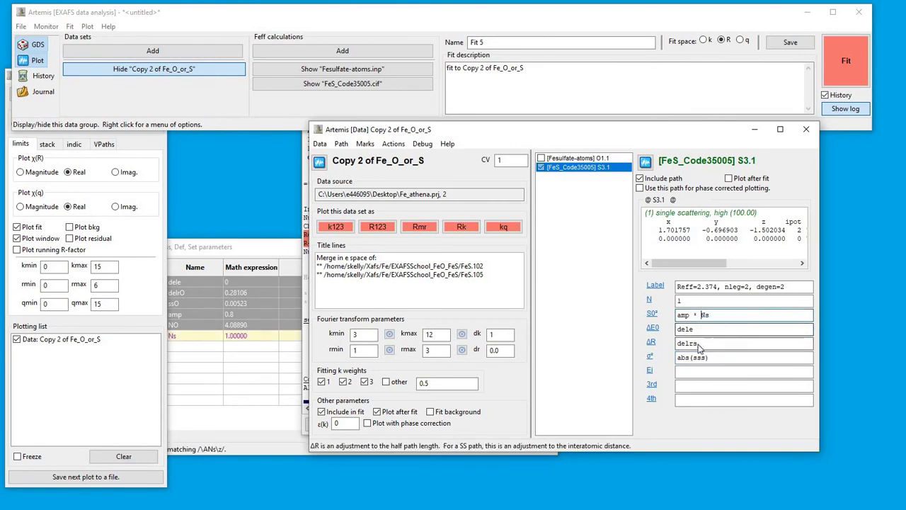
right_click(691, 344)
click(705, 349)
right_click(701, 359)
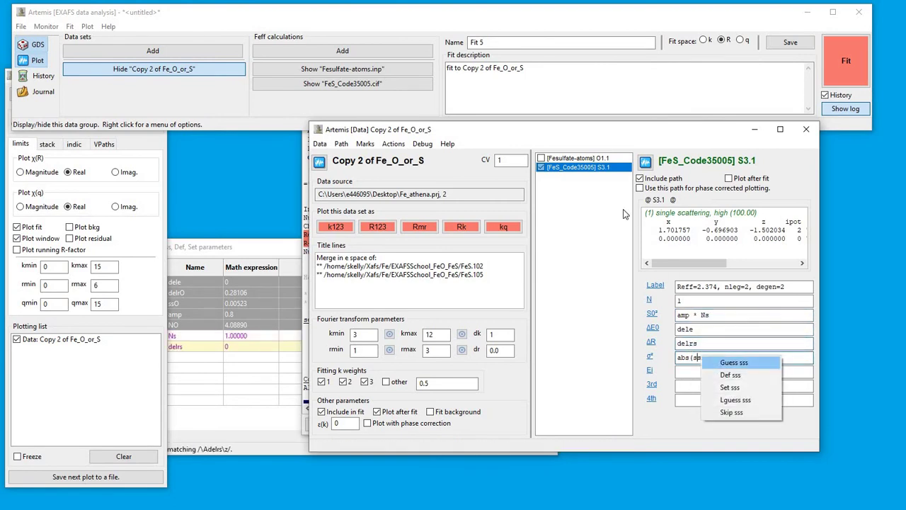
click(724, 363)
Exclude the Fesulfate O1.1 path from the fit and return to the FeS S3.1 path.
click(580, 158)
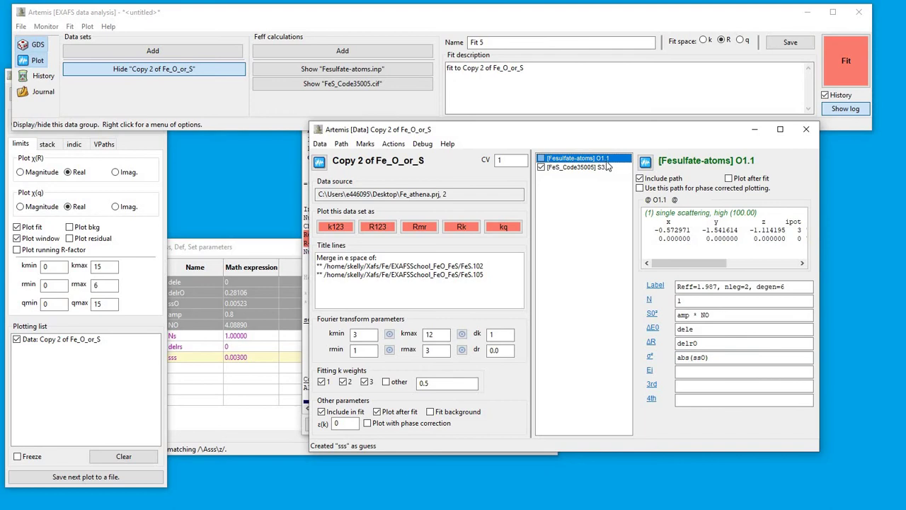
click(641, 179)
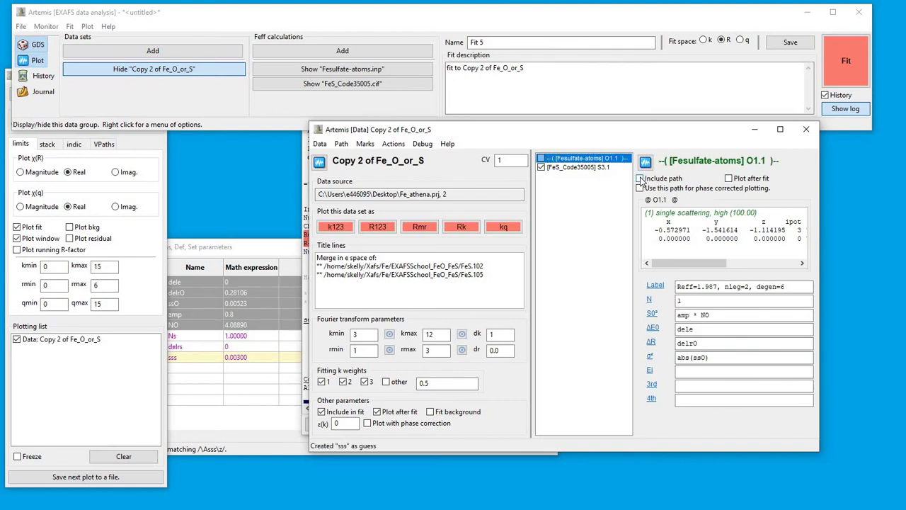
click(587, 169)
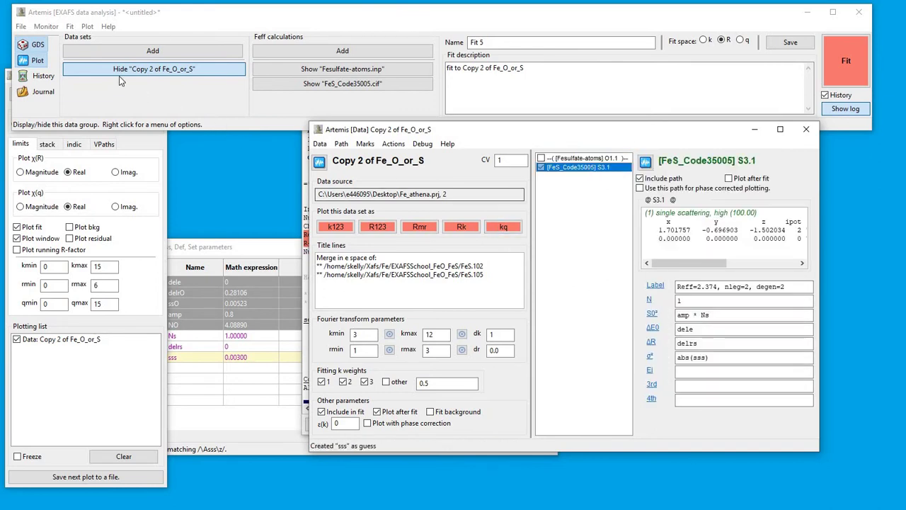
Bring up the Guess, Def, Set parameters and change delrO, ssO and NO to skip.
click(237, 249)
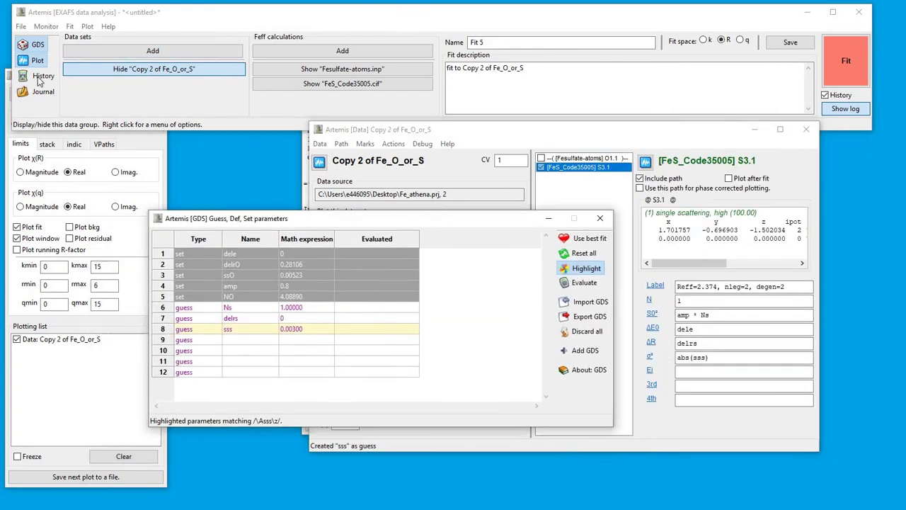
click(36, 44)
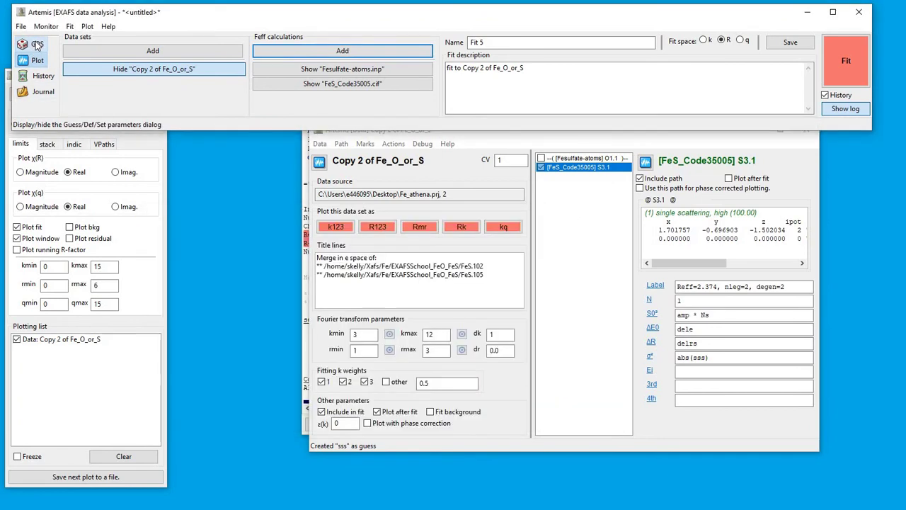
click(35, 44)
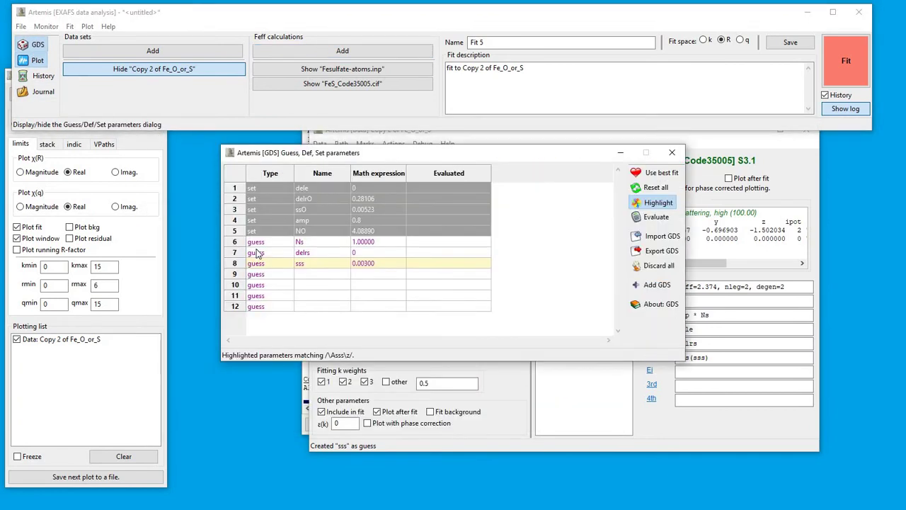
mouse_move(312, 200)
mouse_down()
mouse_move(317, 223)
mouse_move(317, 213)
mouse_up()
right_click(318, 216)
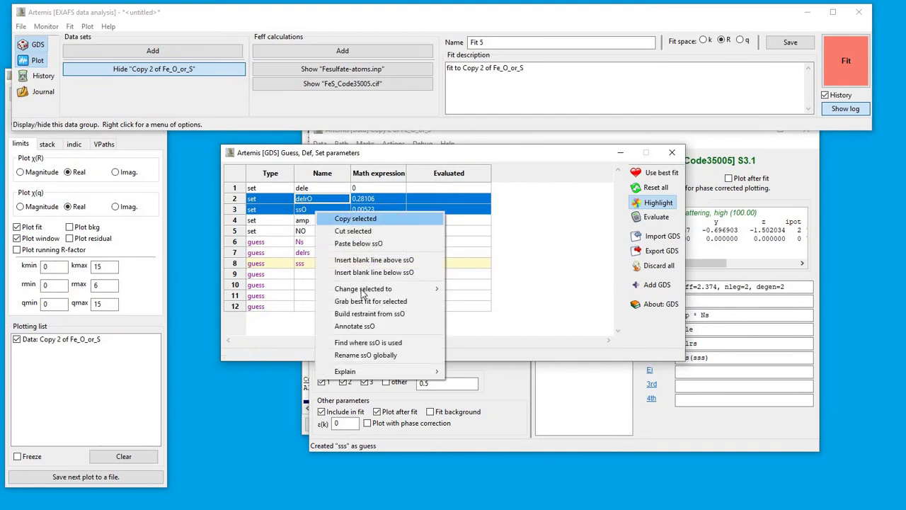
mouse_move(368, 289)
click(469, 339)
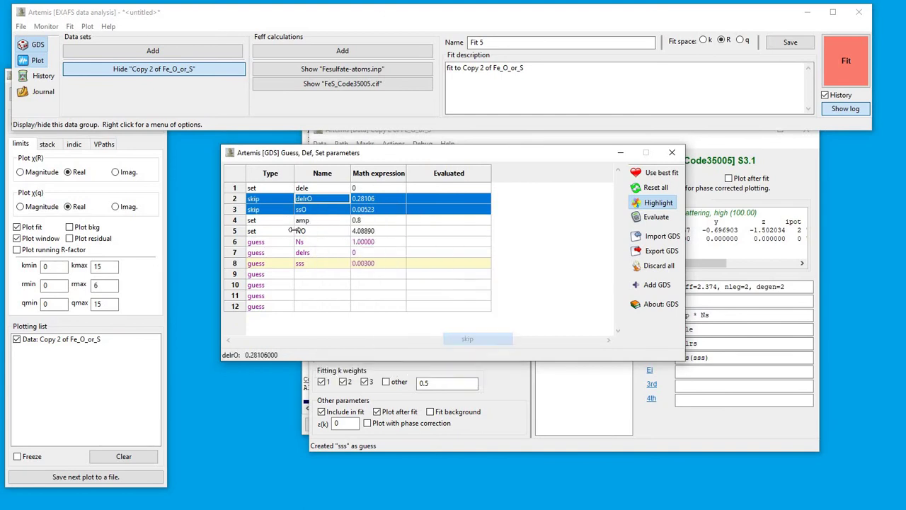
right_click(312, 235)
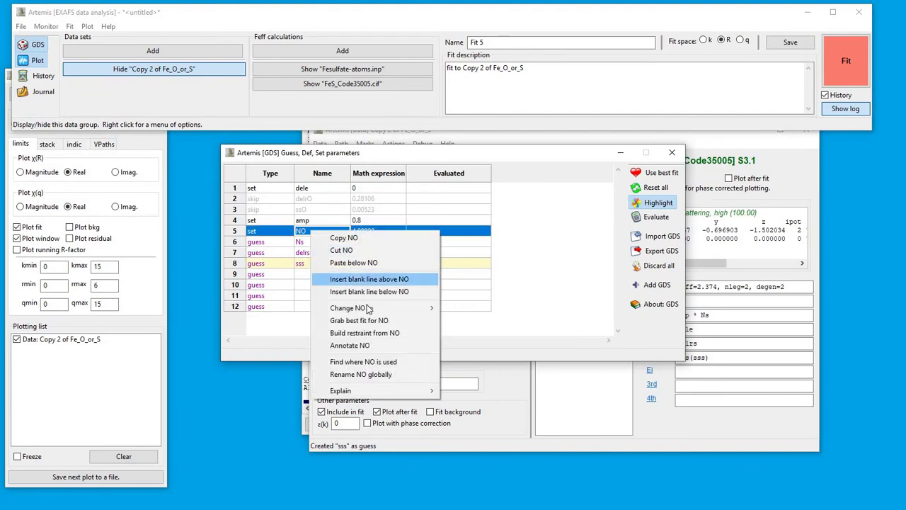
mouse_move(425, 308)
click(464, 359)
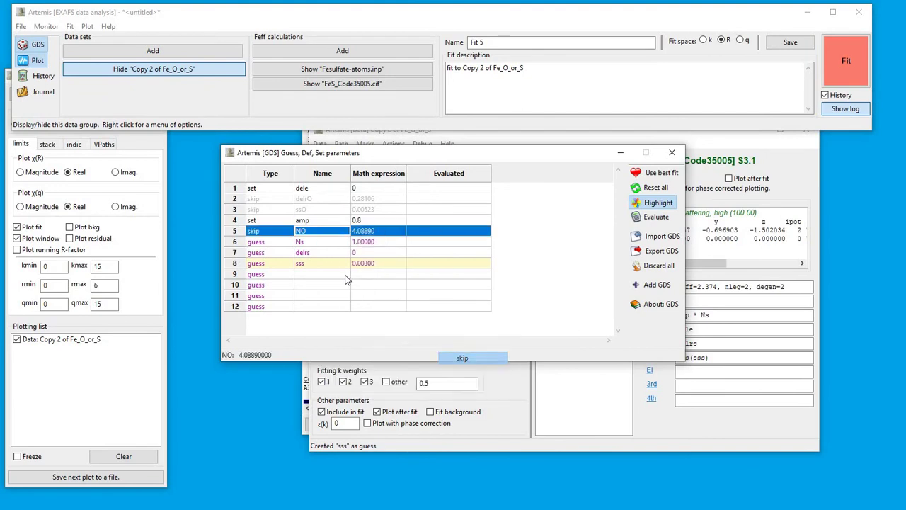
Change the Ns, delrs and sss parameters to set.
drag(309, 241, 312, 263)
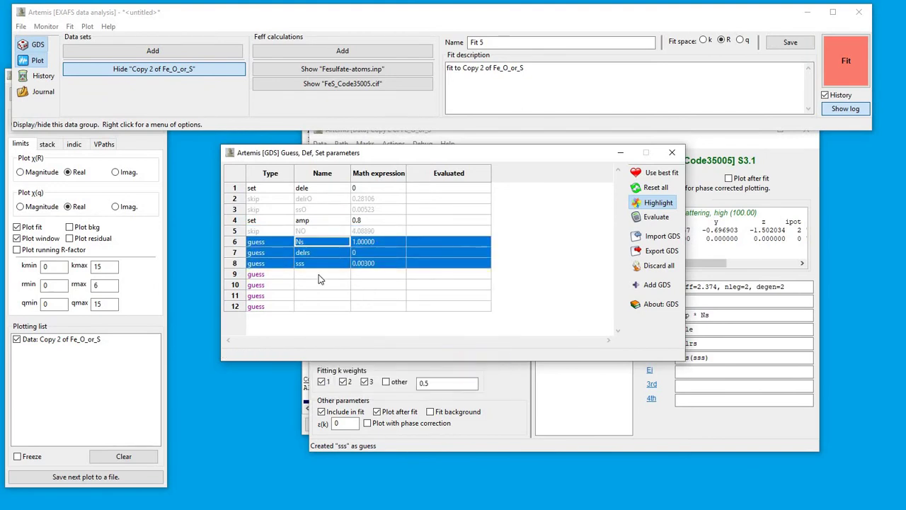
right_click(312, 263)
mouse_move(358, 345)
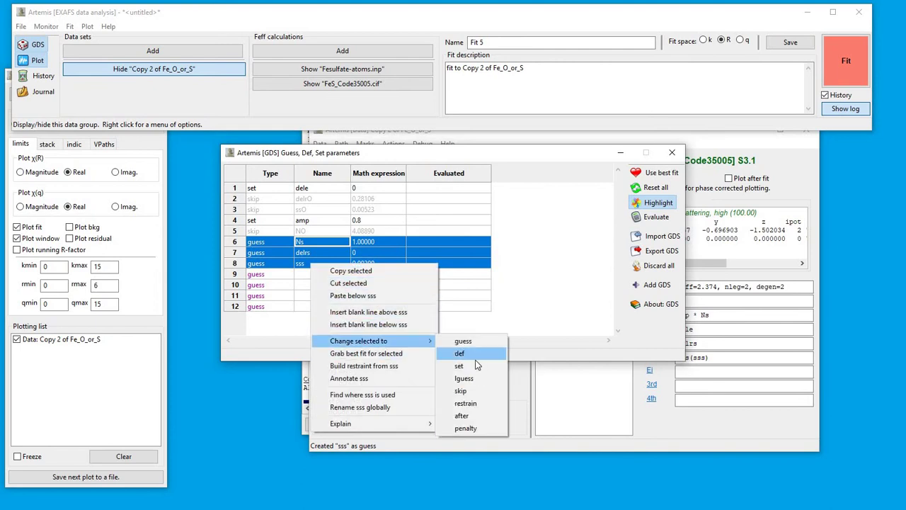
click(460, 367)
Set the Ns parameter to 4 and run the fit.
click(387, 245)
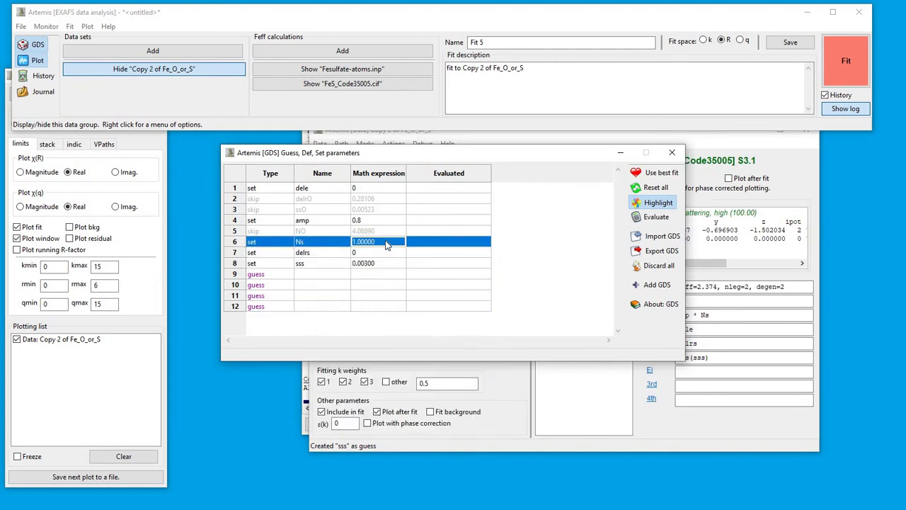
text(4)
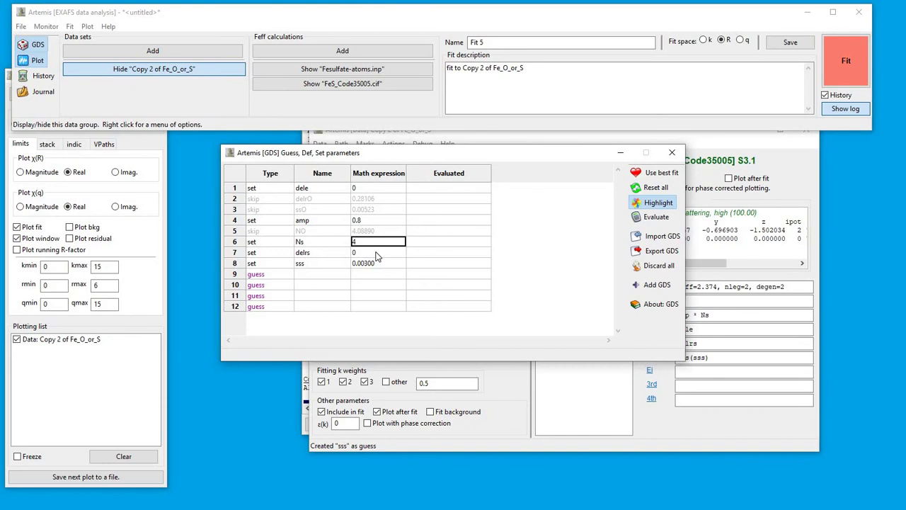
click(376, 253)
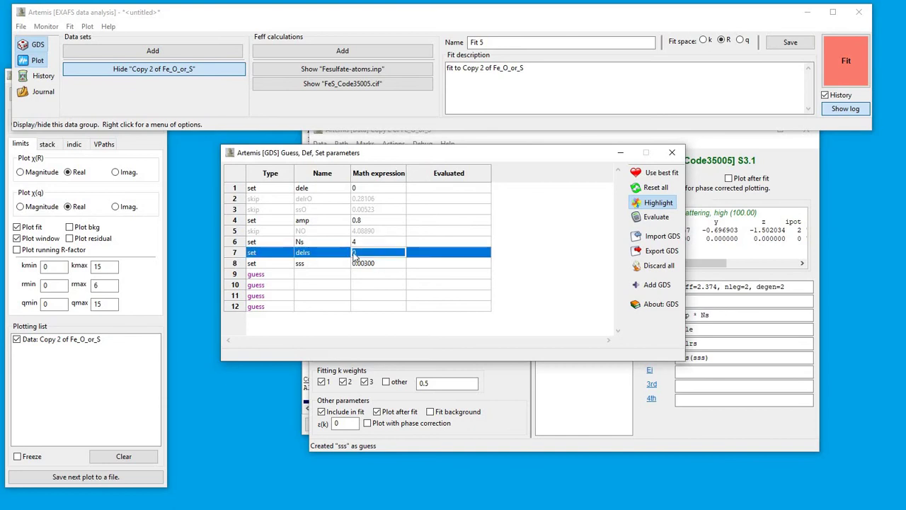
click(332, 264)
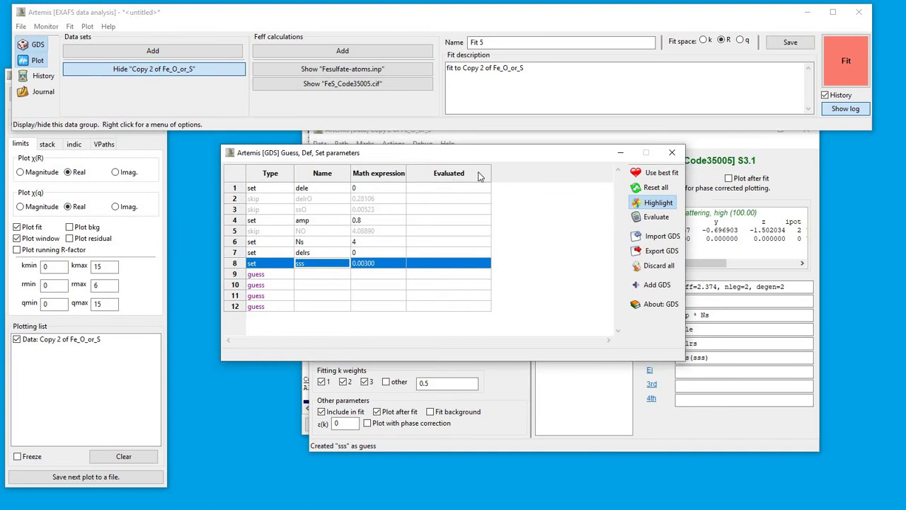
click(828, 76)
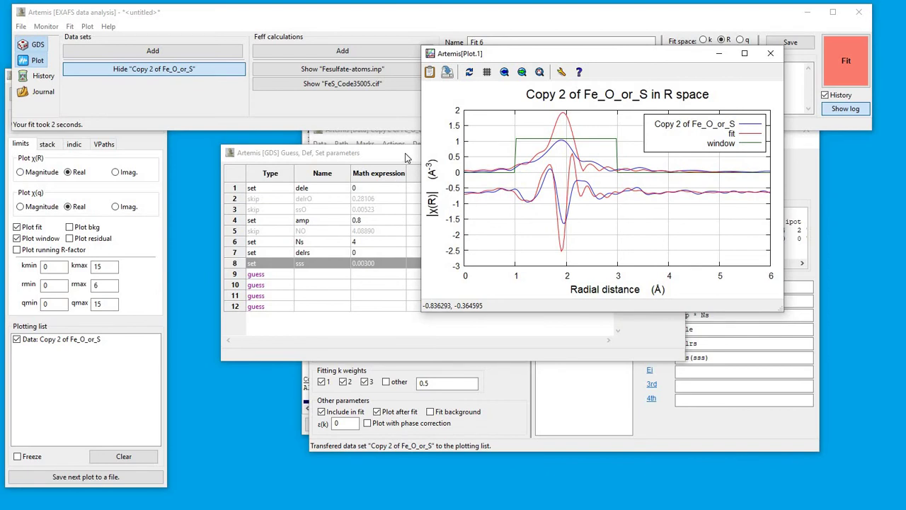
Change the Ns, delrs and sss parameters to guess.
drag(408, 157, 328, 267)
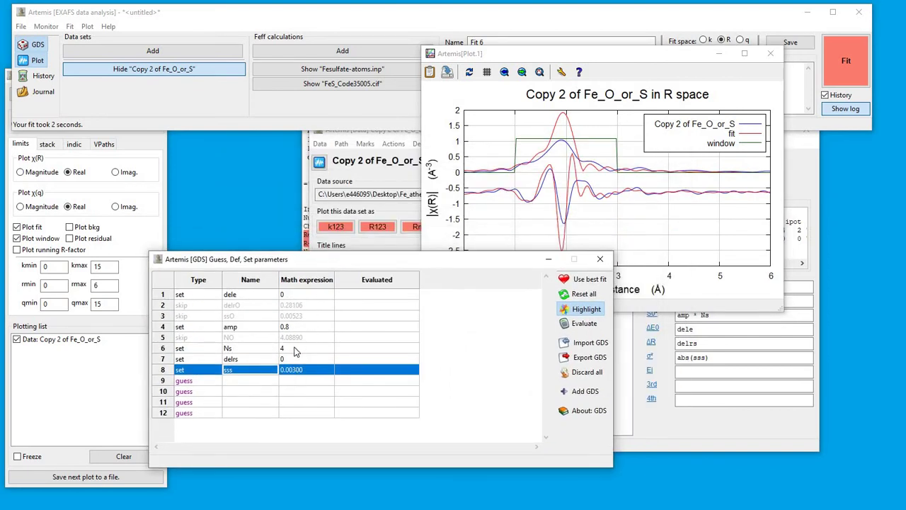
drag(298, 350, 294, 371)
right_click(294, 371)
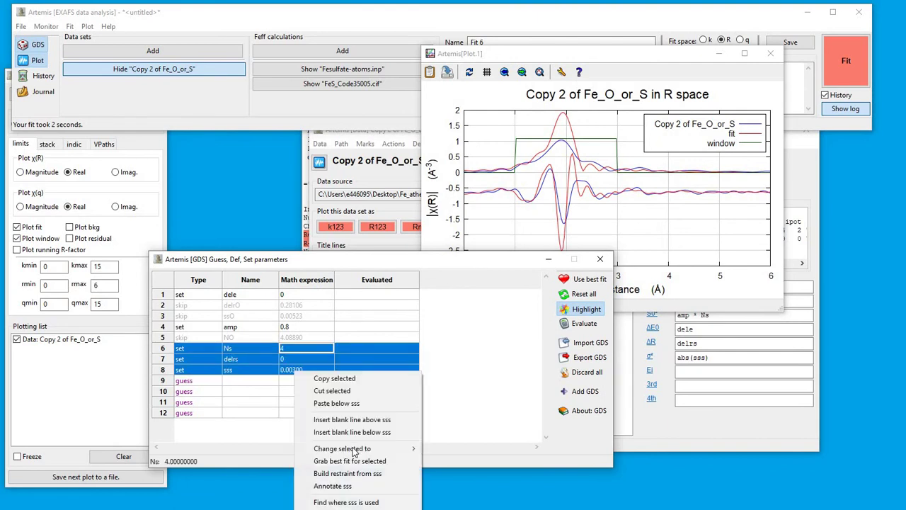
mouse_move(396, 449)
click(446, 449)
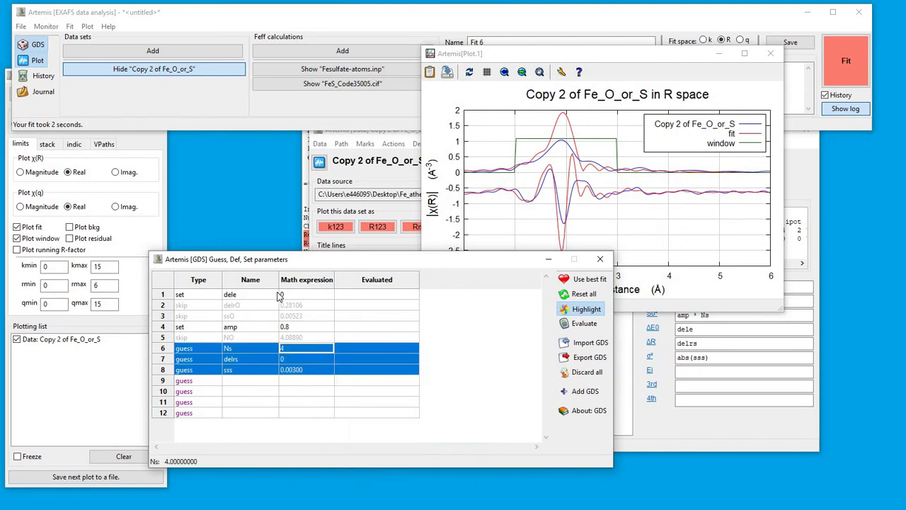
Change the dele parameter to guess and rerun the fit.
click(280, 295)
right_click(278, 293)
mouse_move(379, 368)
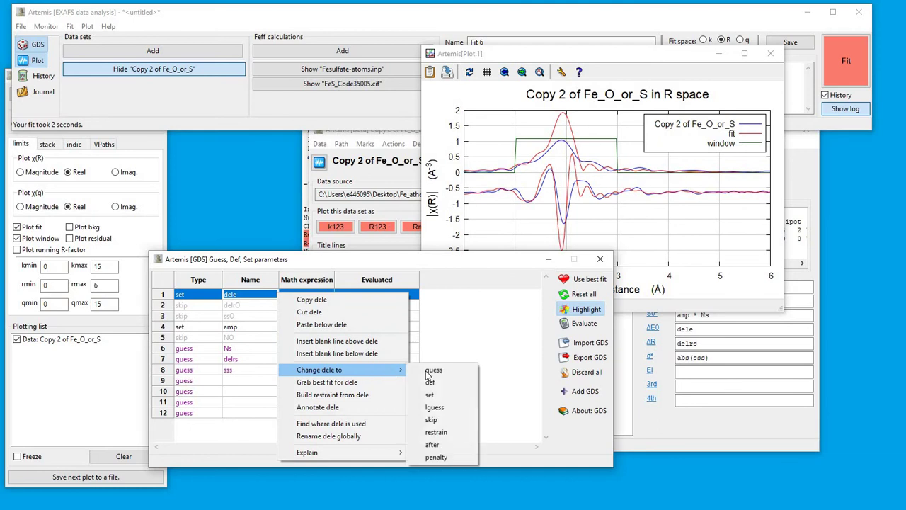
click(422, 368)
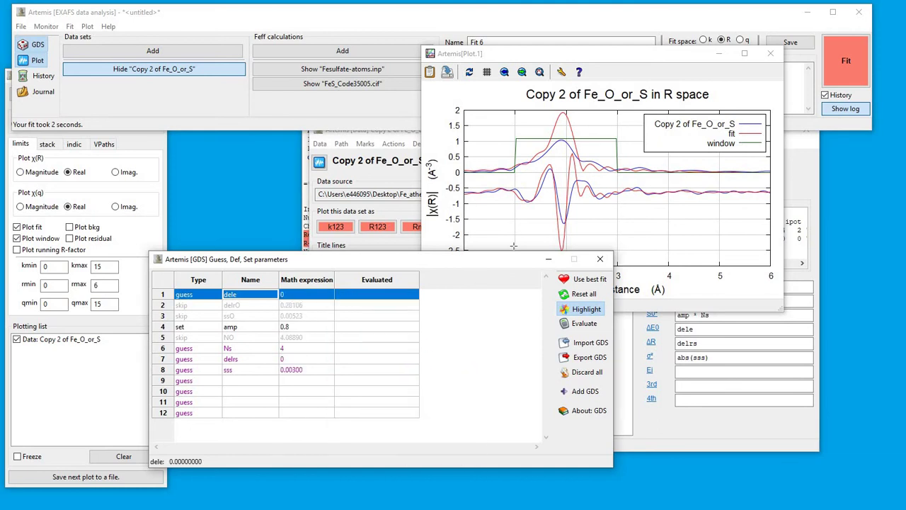
click(381, 356)
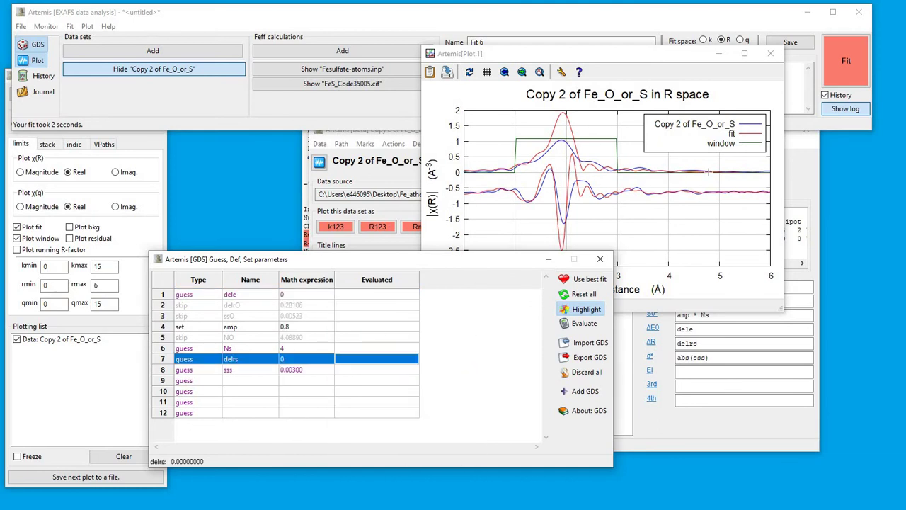
click(848, 60)
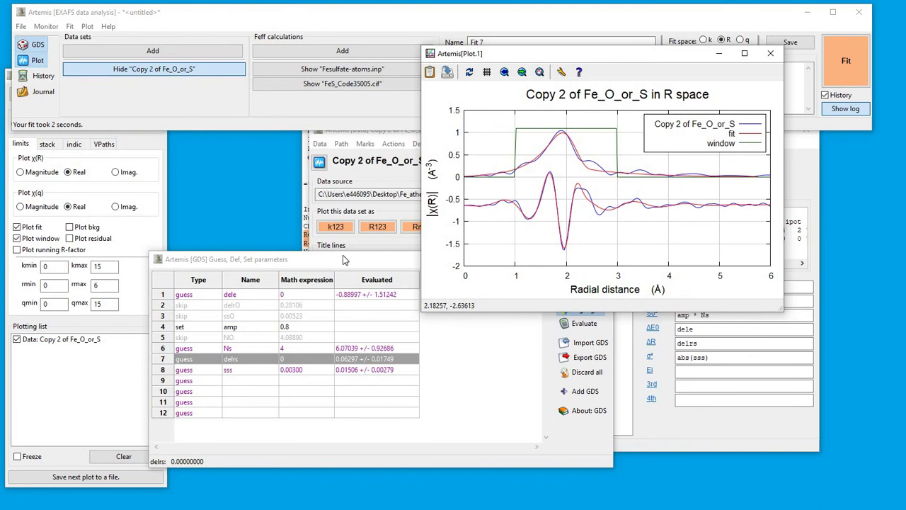
Review the fitted dele, Ns, delrs and sss values and adopt the best-fit values as starting values.
drag(343, 260, 350, 249)
click(360, 285)
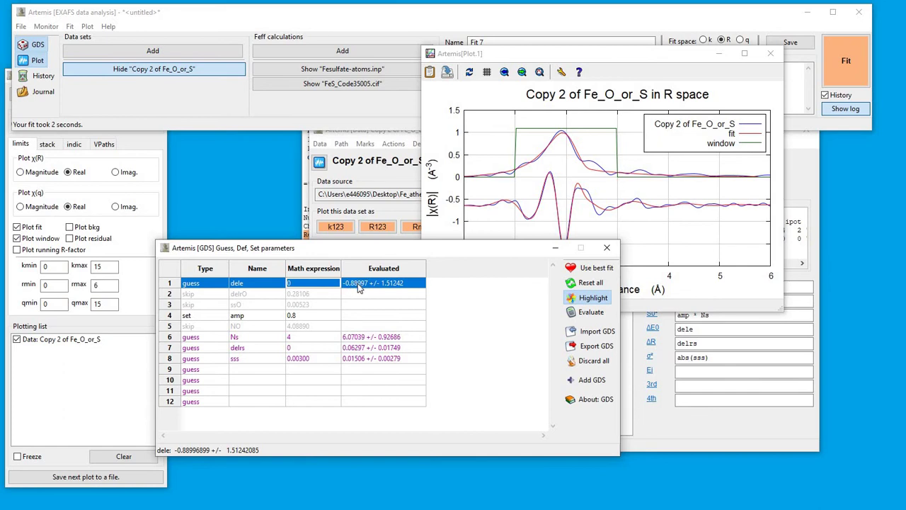
click(190, 339)
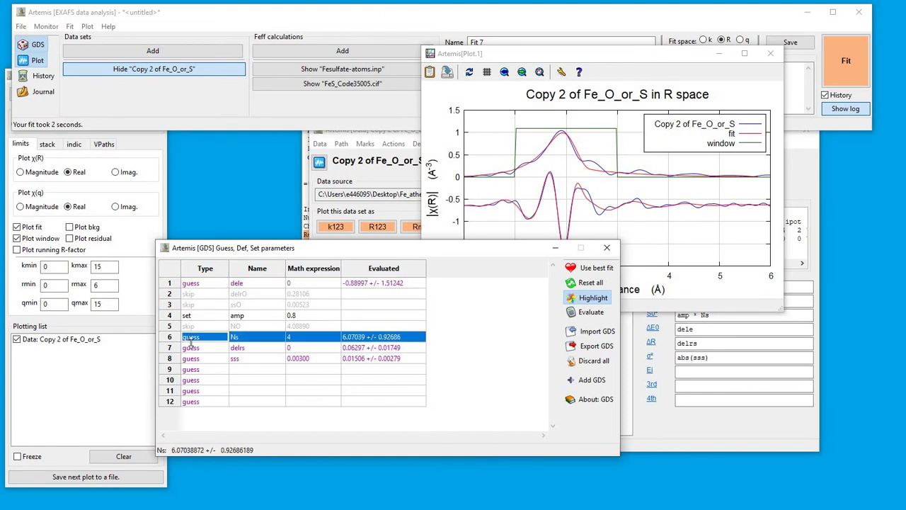
click(196, 350)
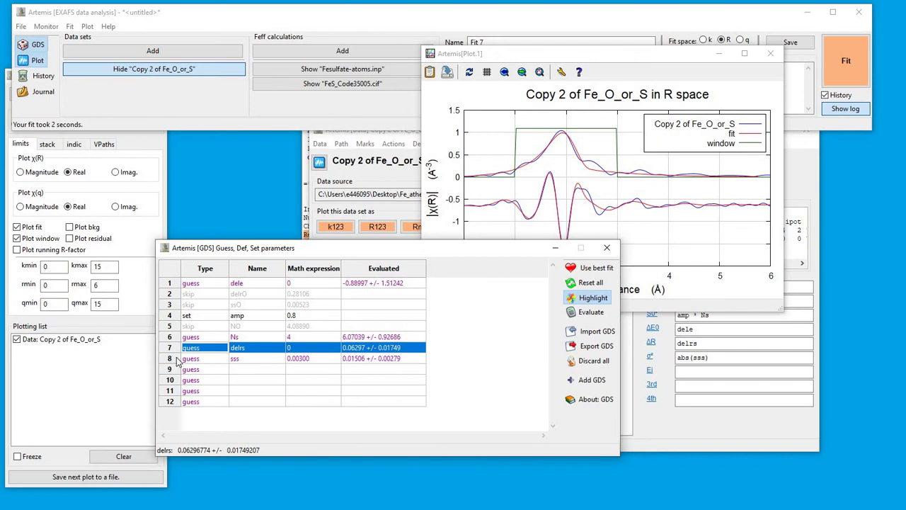
click(339, 360)
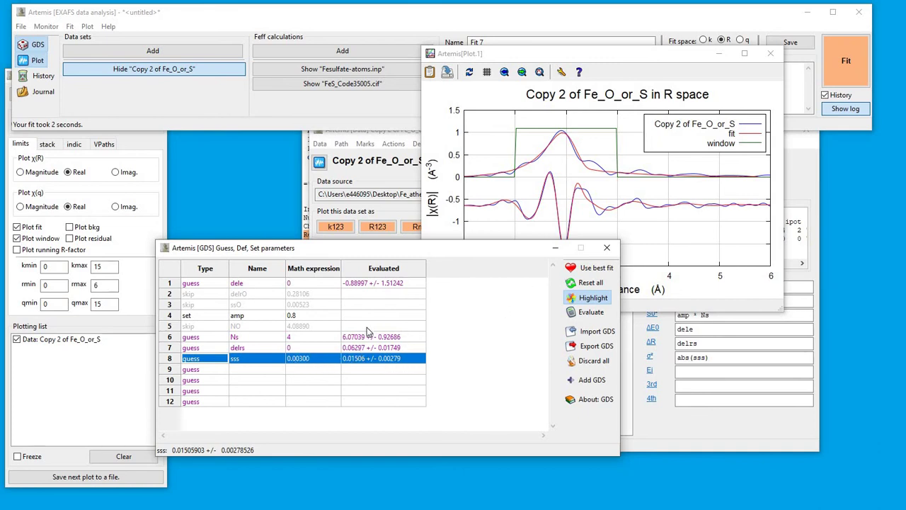
click(592, 273)
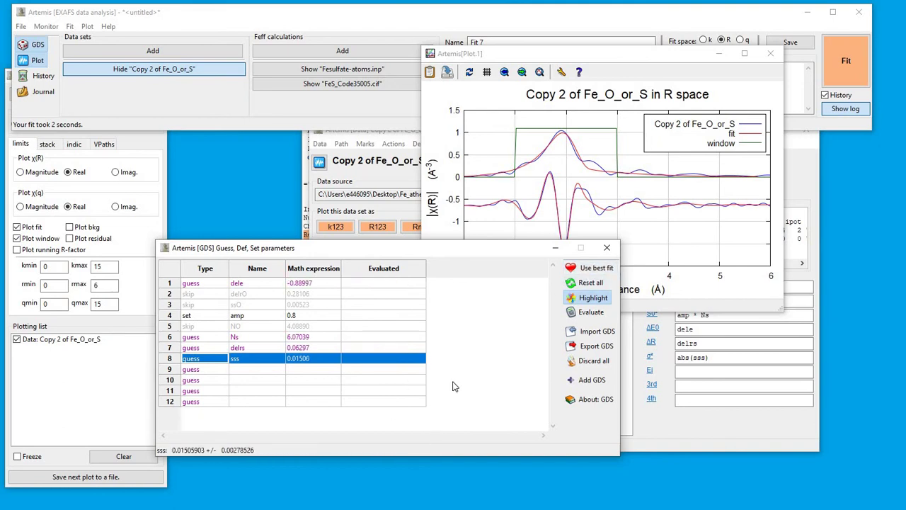
Compare the fit with the data in q space as imaginary and real parts, in k space, and as the real part in R space.
click(517, 55)
click(104, 155)
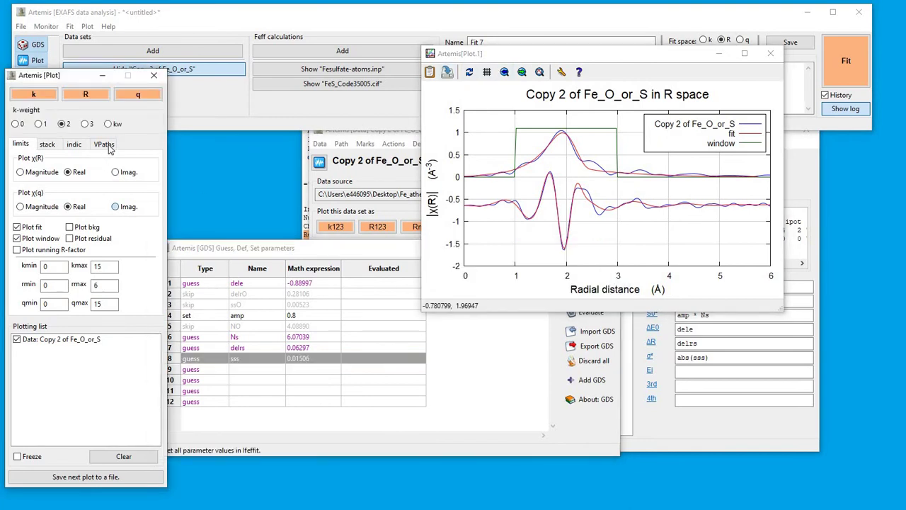
click(115, 206)
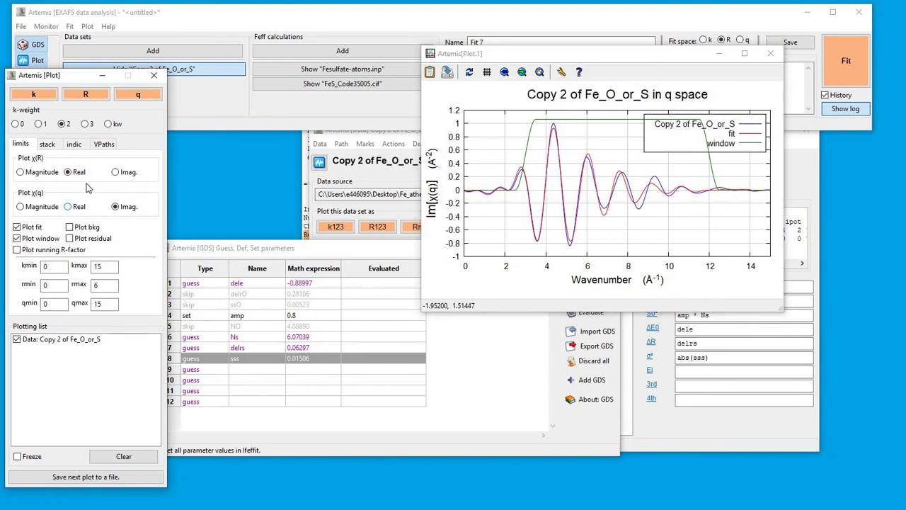
click(67, 206)
click(42, 98)
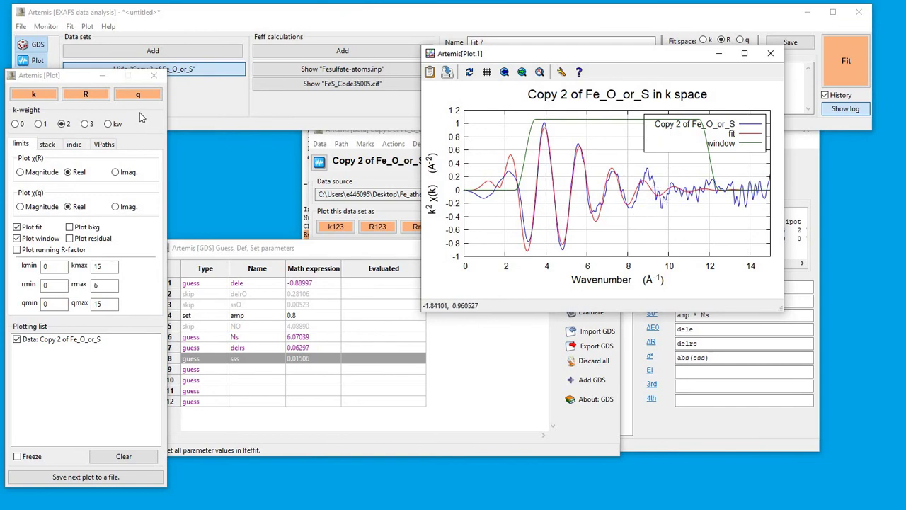
click(139, 94)
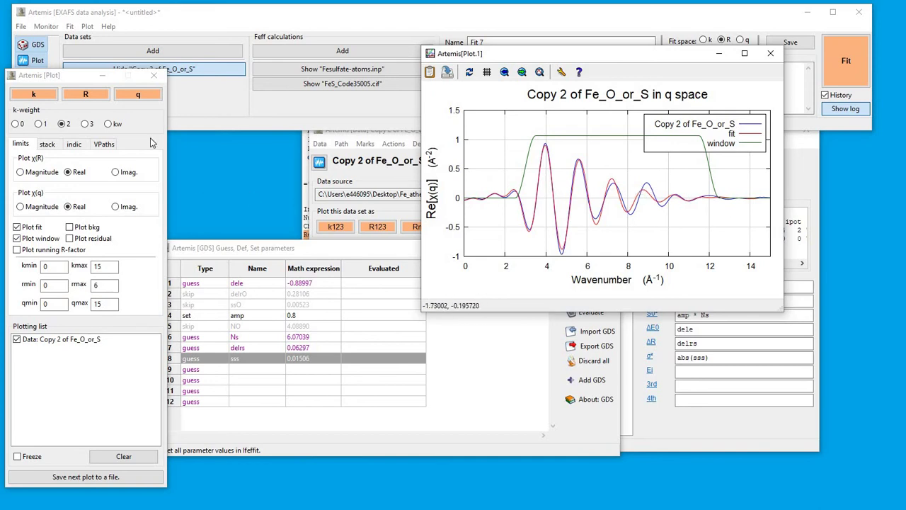
click(86, 95)
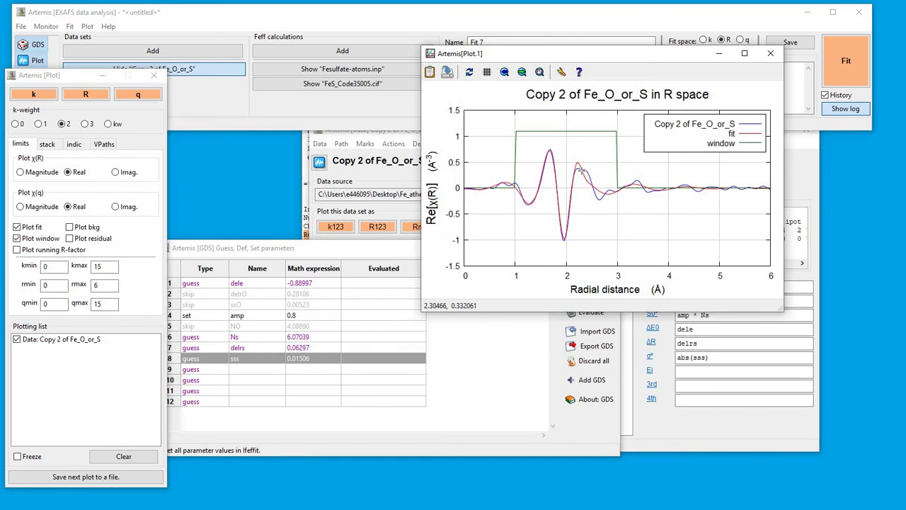
Set the data set's rmax to 2.3 and rerun the fit.
click(379, 177)
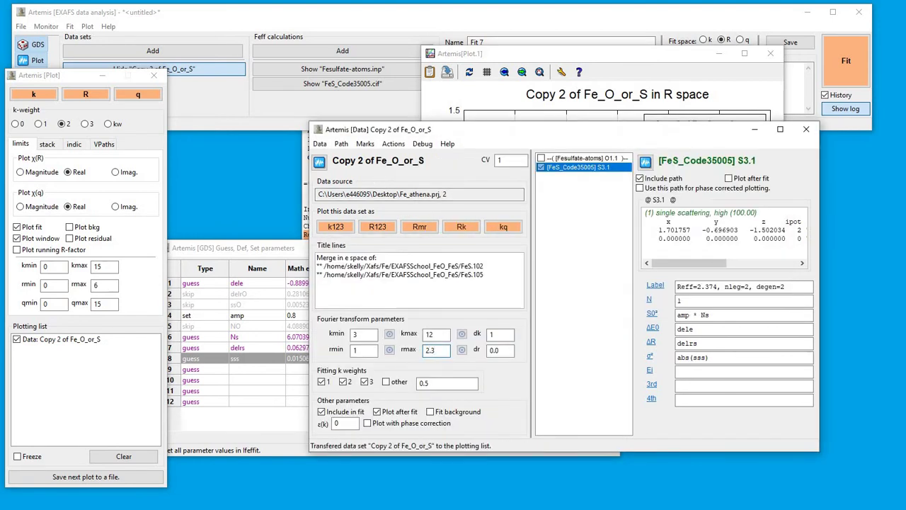
click(274, 251)
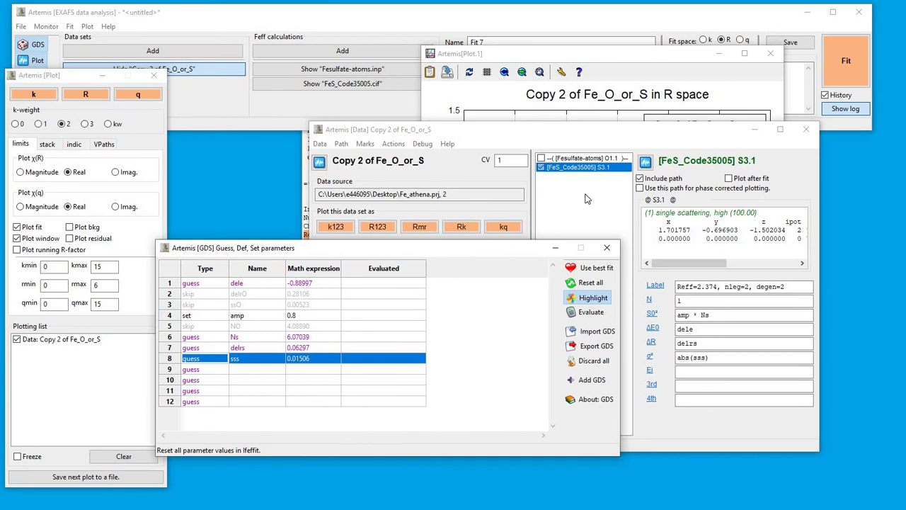
click(847, 62)
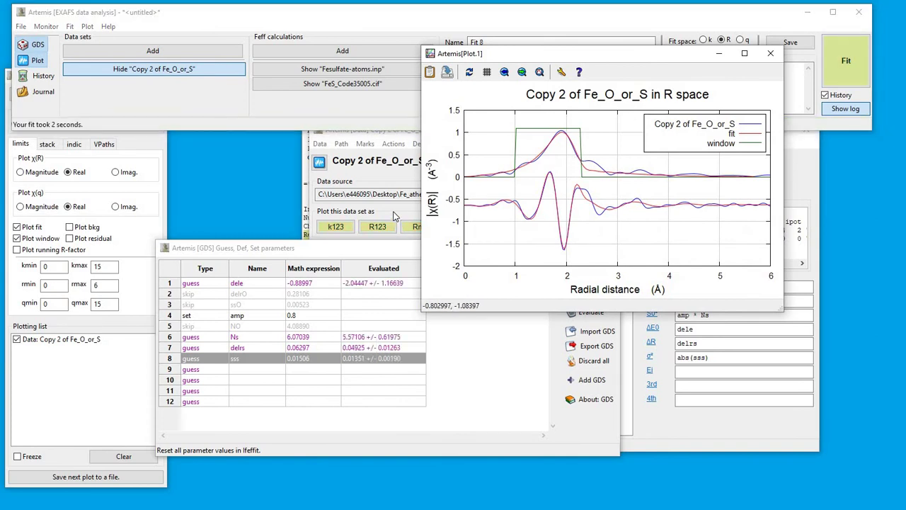
click(372, 318)
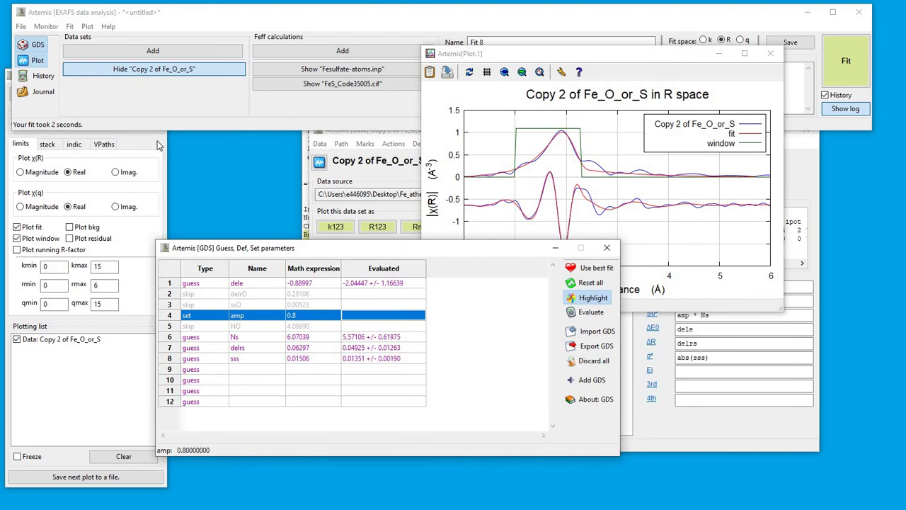
Compare the logs of Fit 6 and Fit 7 in the fit history, checking reduced chi-square, R-factor and the guess parameters including sss.
click(46, 78)
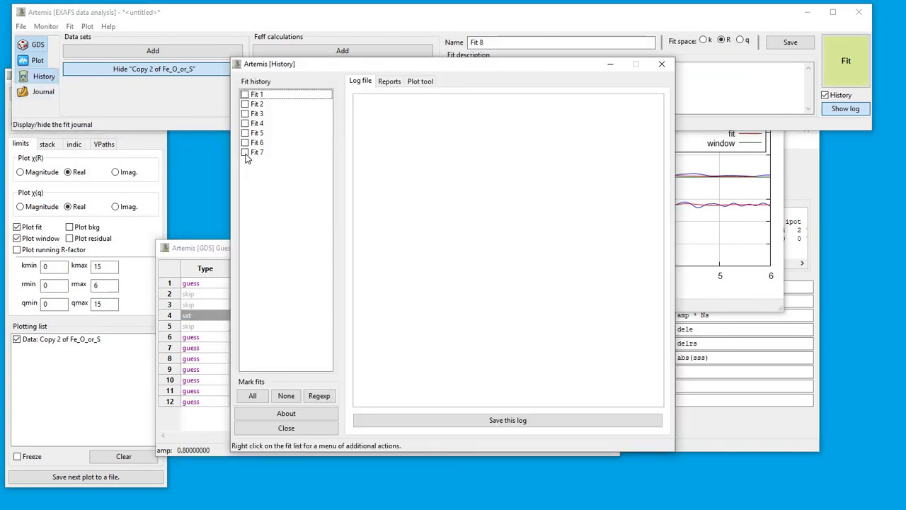
click(256, 152)
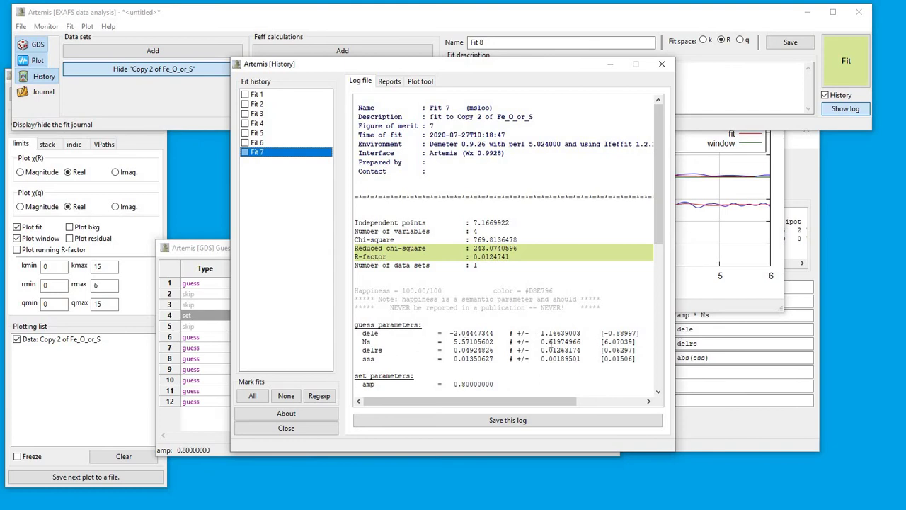
click(257, 144)
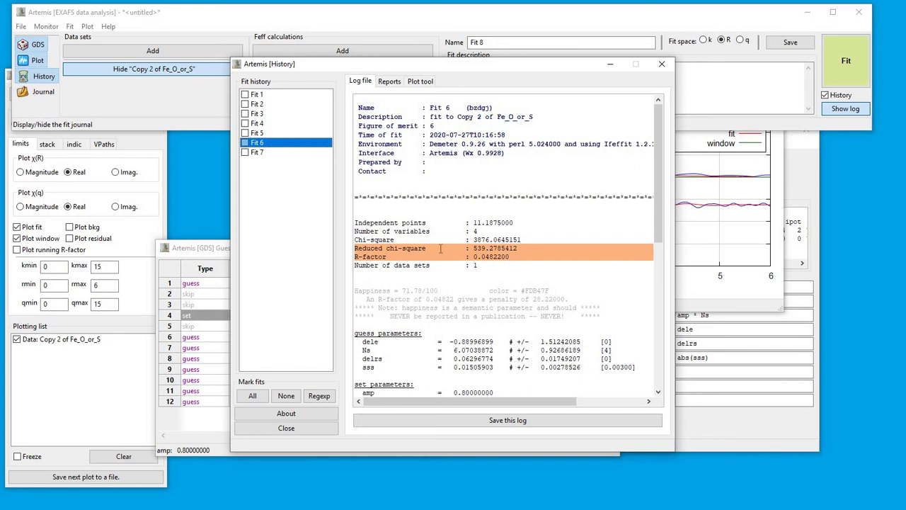
click(257, 153)
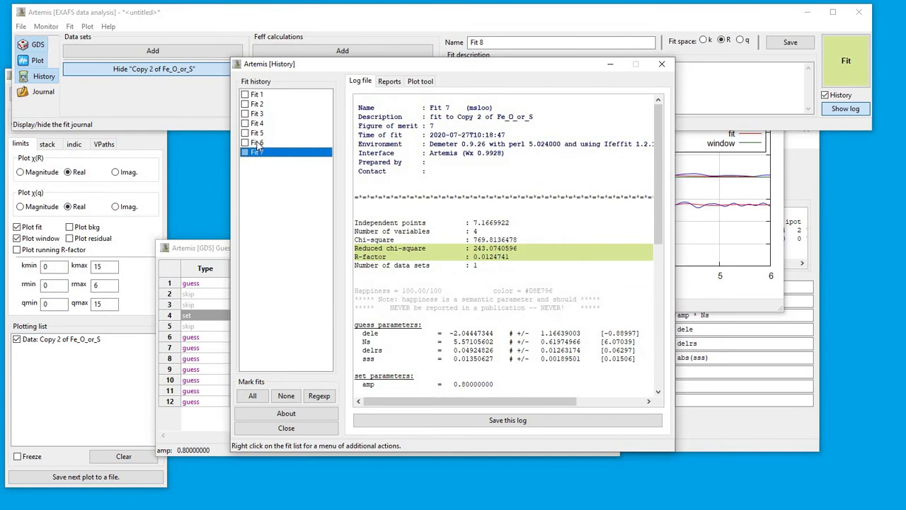
click(257, 143)
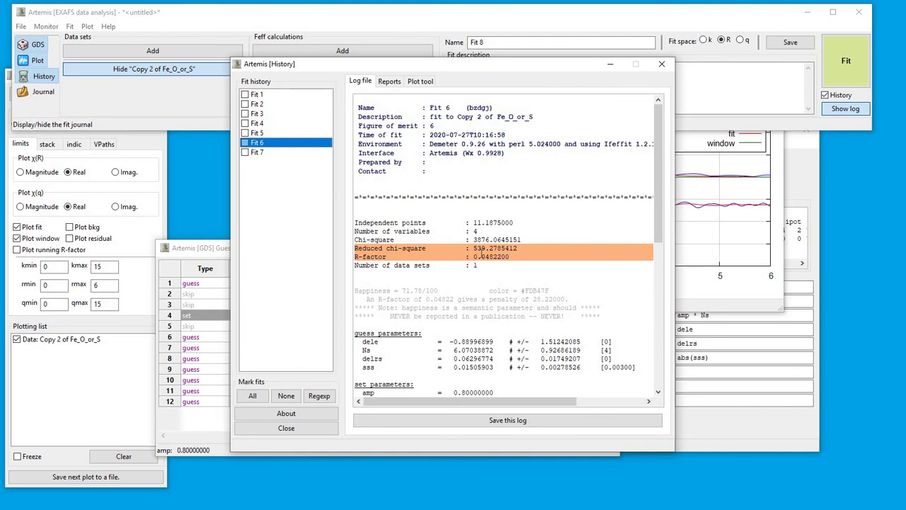
click(255, 154)
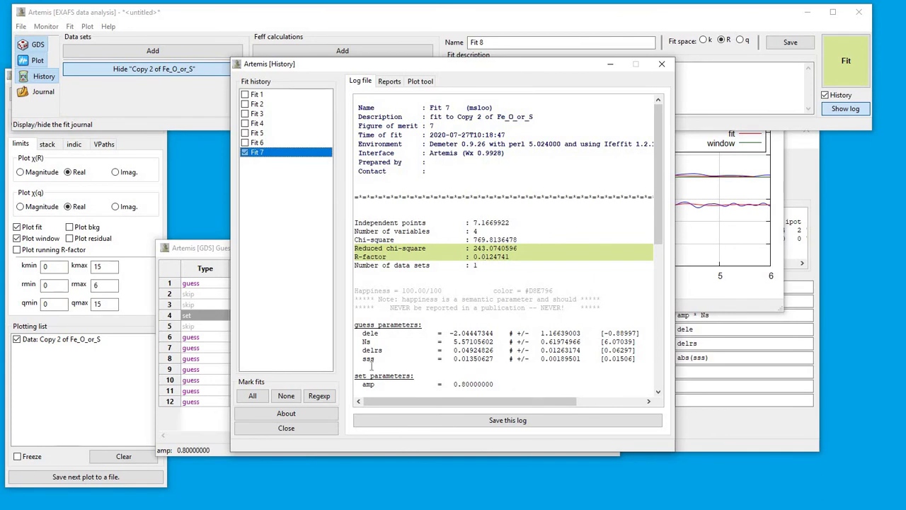
drag(359, 359, 581, 362)
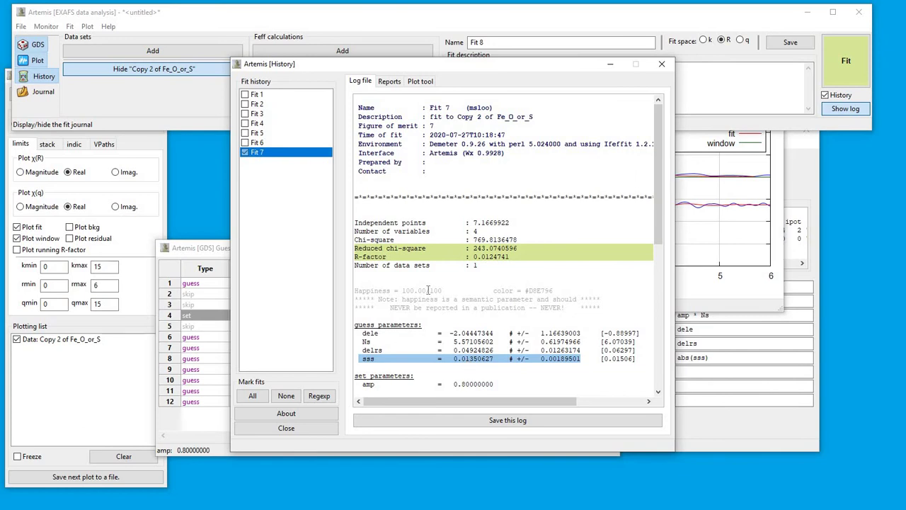
Examine the Reff distances of the first five sulfur scattering paths in the FeS_Code35005 Feff calculation.
click(192, 107)
click(296, 85)
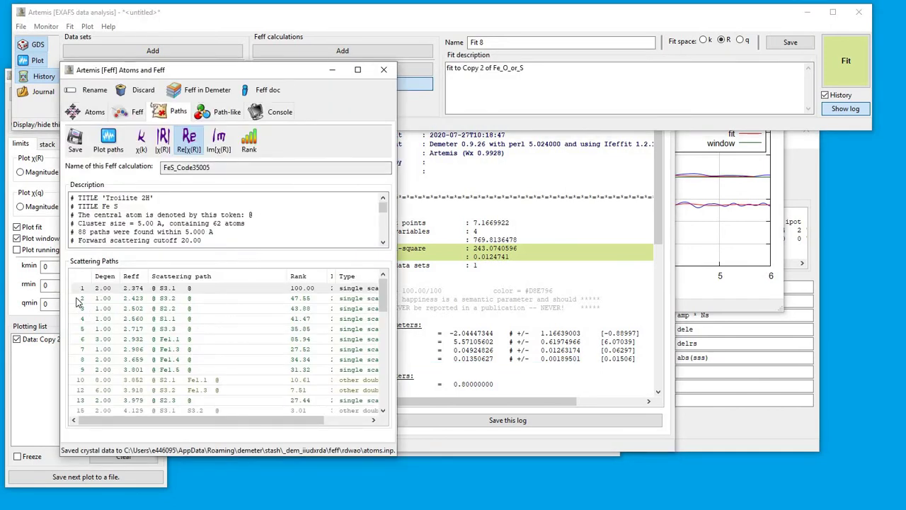
mouse_move(122, 291)
mouse_down()
mouse_move(125, 317)
mouse_move(125, 290)
mouse_move(132, 296)
mouse_up()
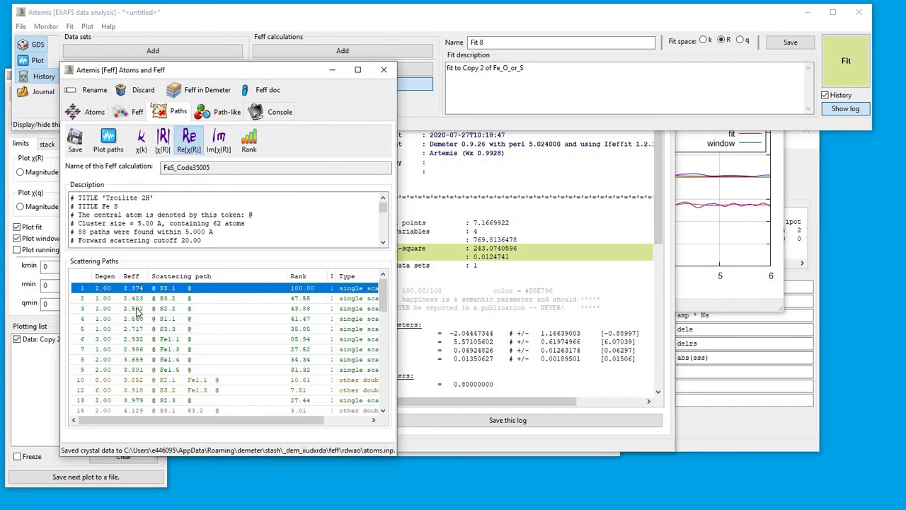
key(Down)
key(Down)
key(Down)
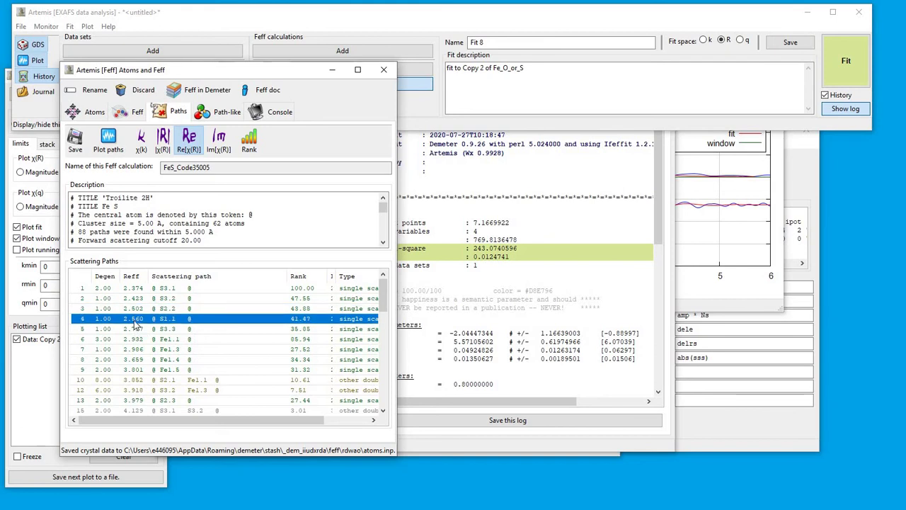
click(137, 332)
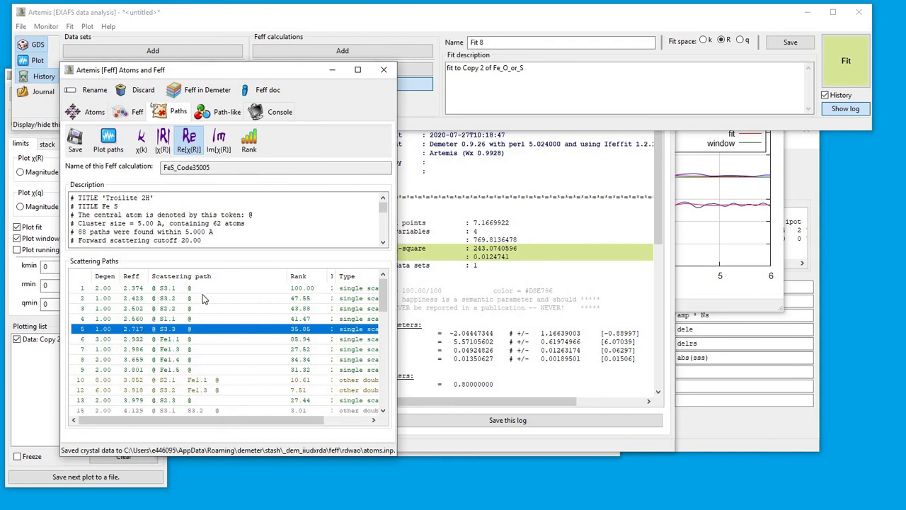
Add the S2.2 scattering path with Reff 2.502 to the Copy 2 of Fe_O_or_S data set and mark it.
click(165, 310)
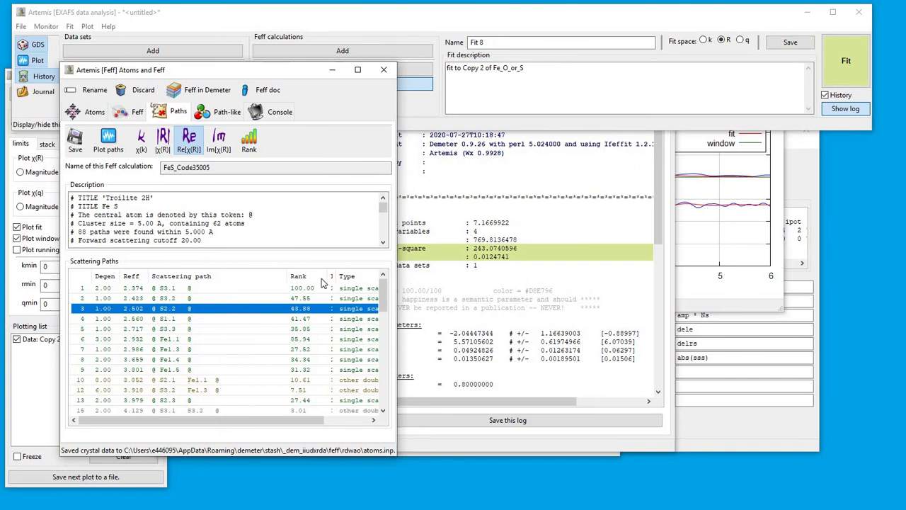
click(695, 312)
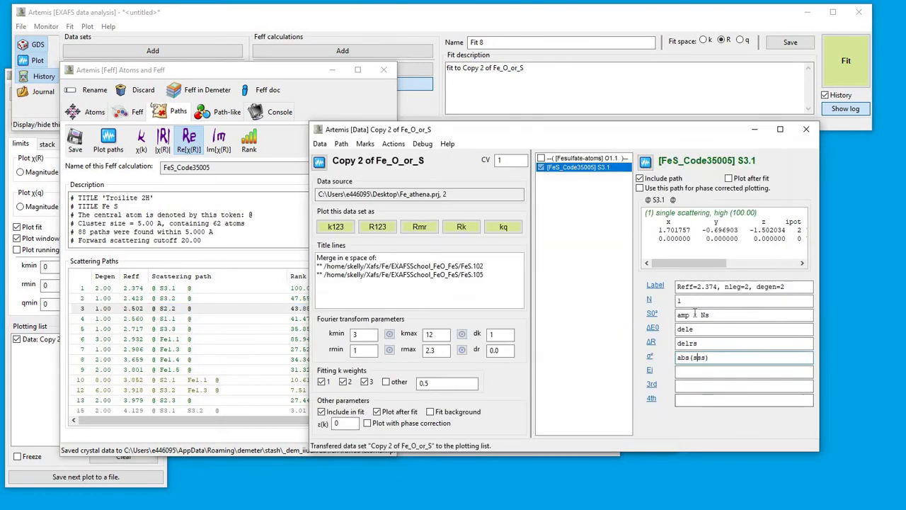
click(119, 312)
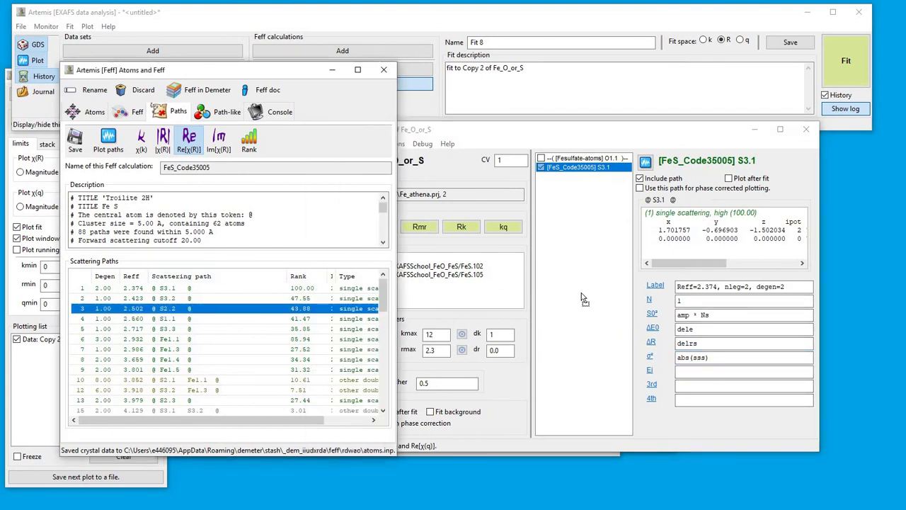
drag(585, 298, 585, 297)
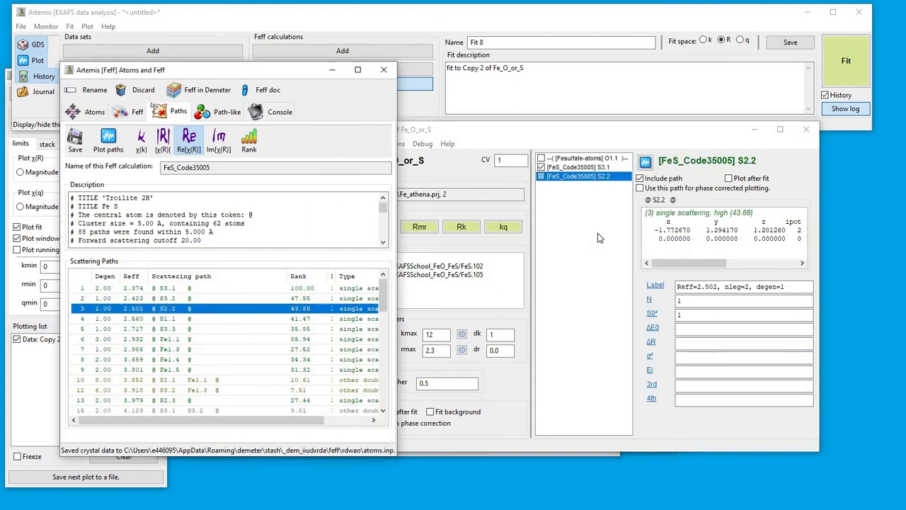
click(551, 176)
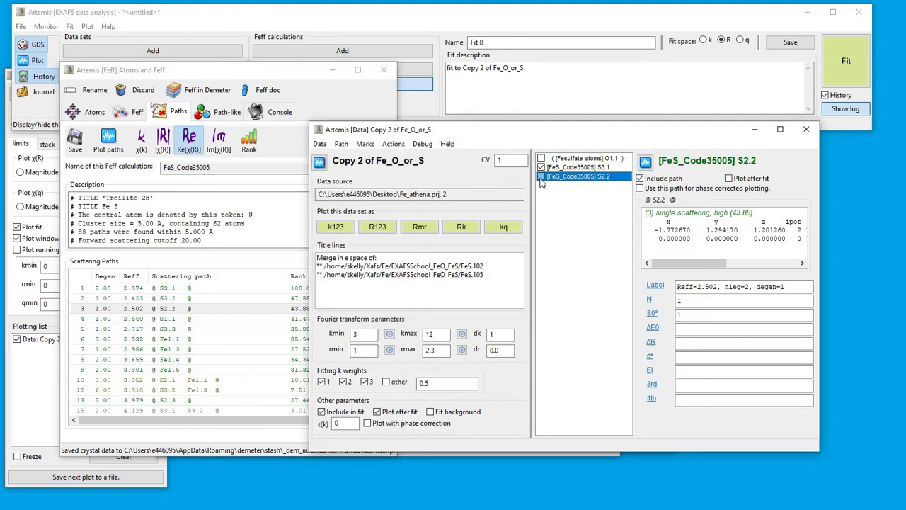
Export the S3.1 path's S0², ΔE0, ΔR and σ² expressions to the marked paths in this data set.
click(577, 167)
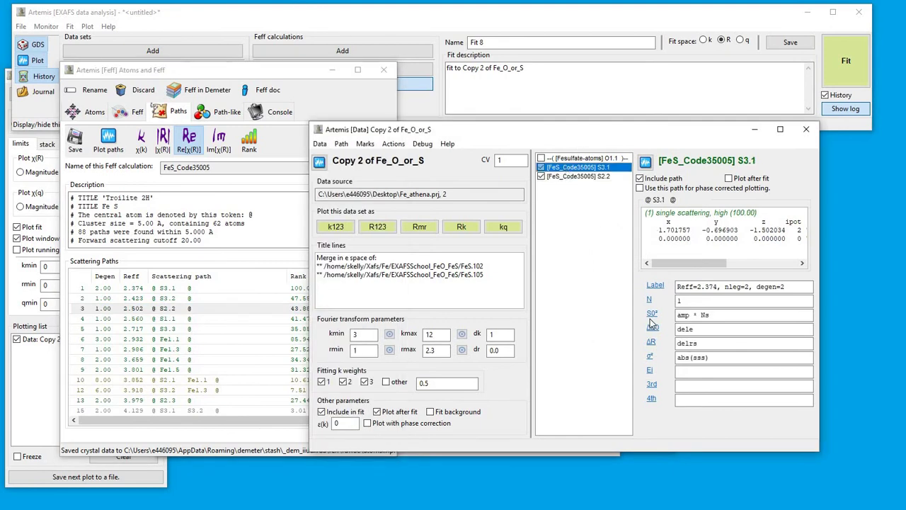
right_click(652, 314)
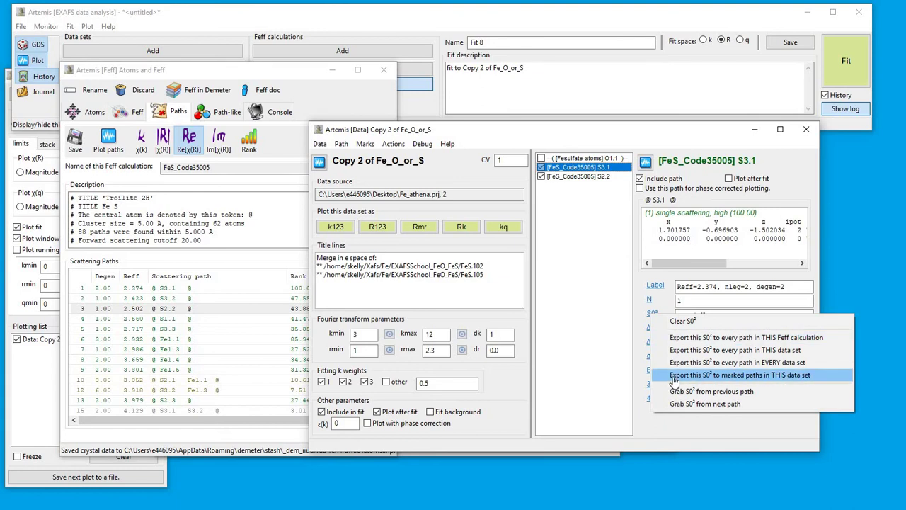
click(674, 381)
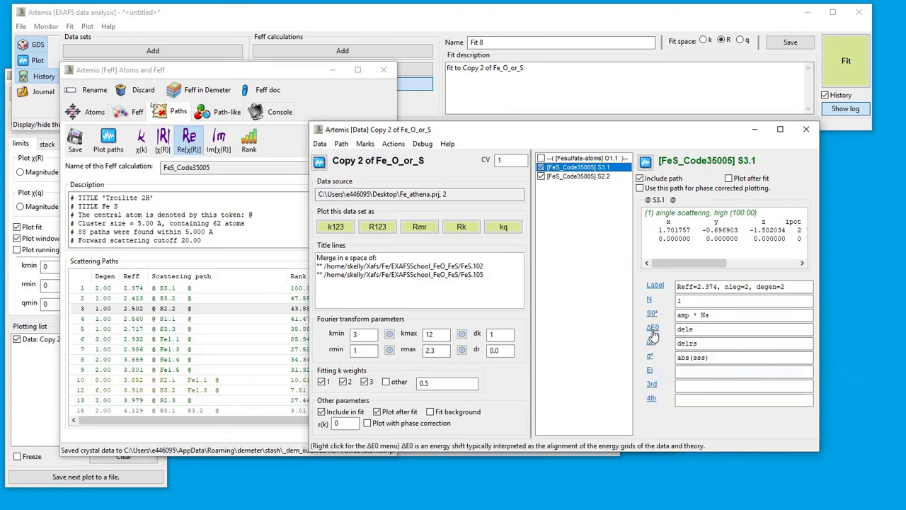
right_click(652, 330)
click(673, 390)
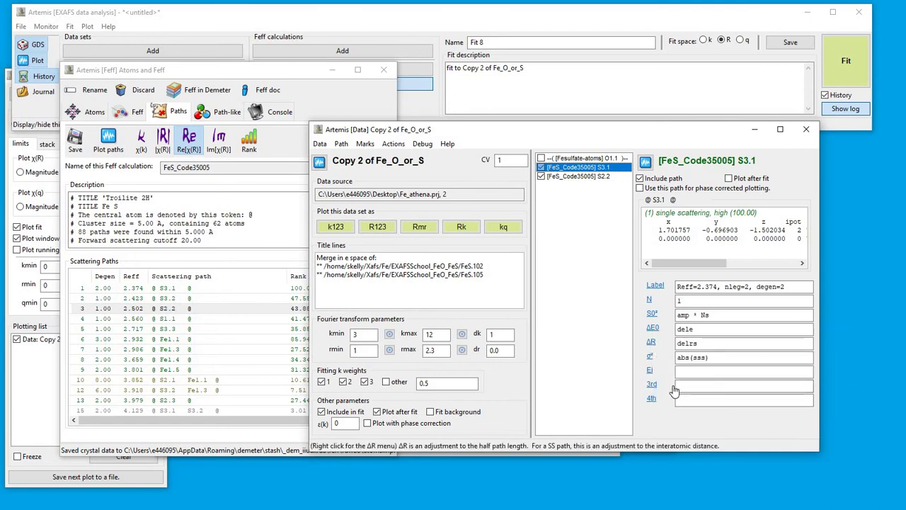
right_click(652, 342)
click(673, 404)
right_click(650, 356)
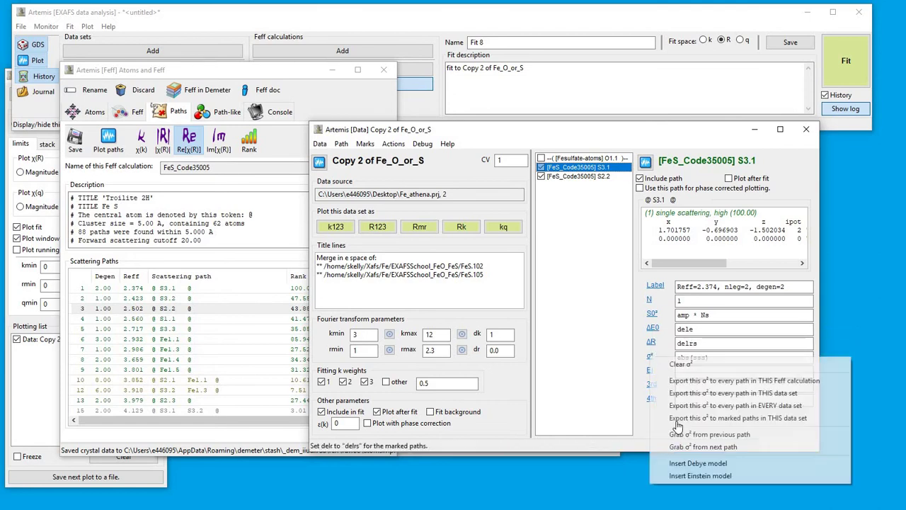
click(673, 417)
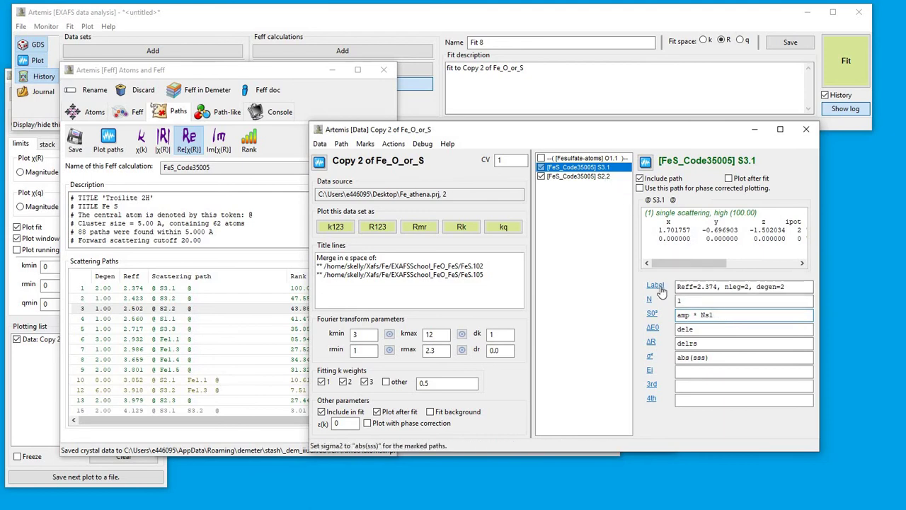
Change the S3.1 path's S0² to amp * Ns1 and ΔR to delrs1, and create Ns1 and delrs1 as guess parameters.
click(707, 343)
text(1)
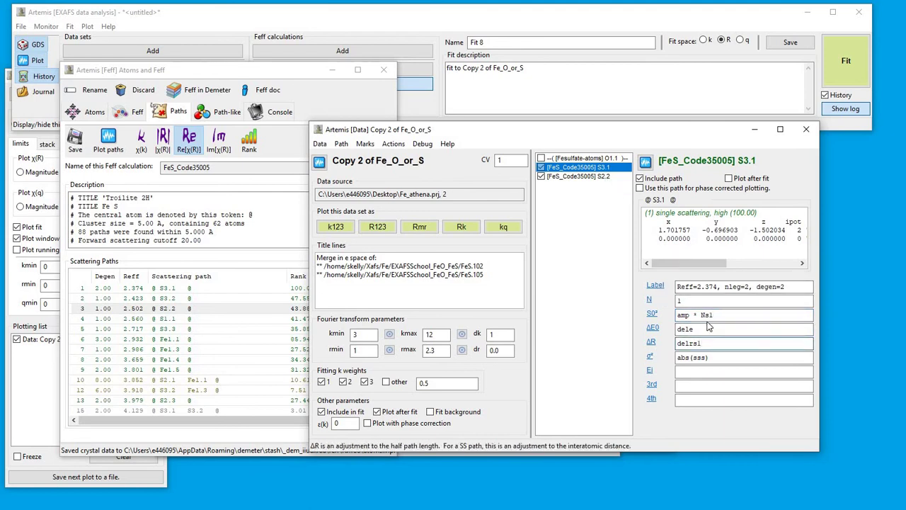
right_click(711, 315)
click(737, 320)
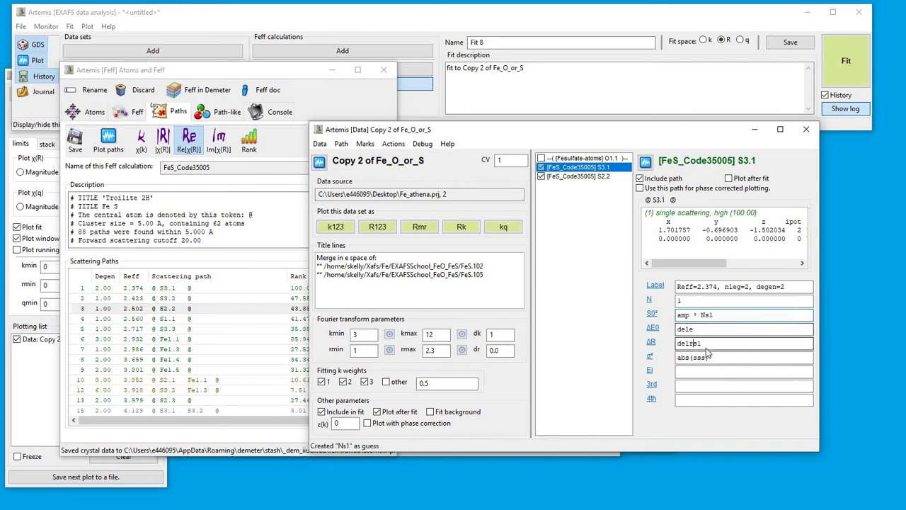
right_click(749, 343)
click(765, 350)
click(699, 357)
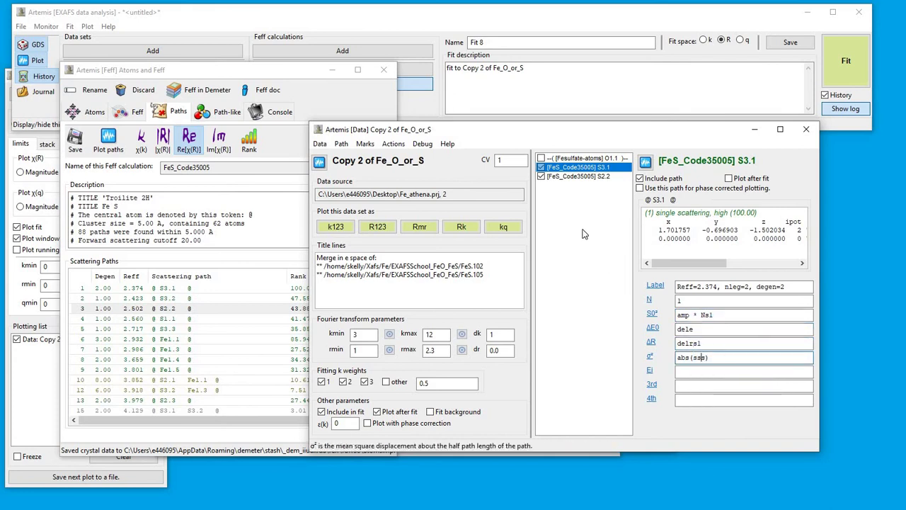
Change the S2.2 path's S0² to amp * Ns2 and ΔR to delrs2, and create Ns2 and delrs2 as guess parameters.
click(567, 177)
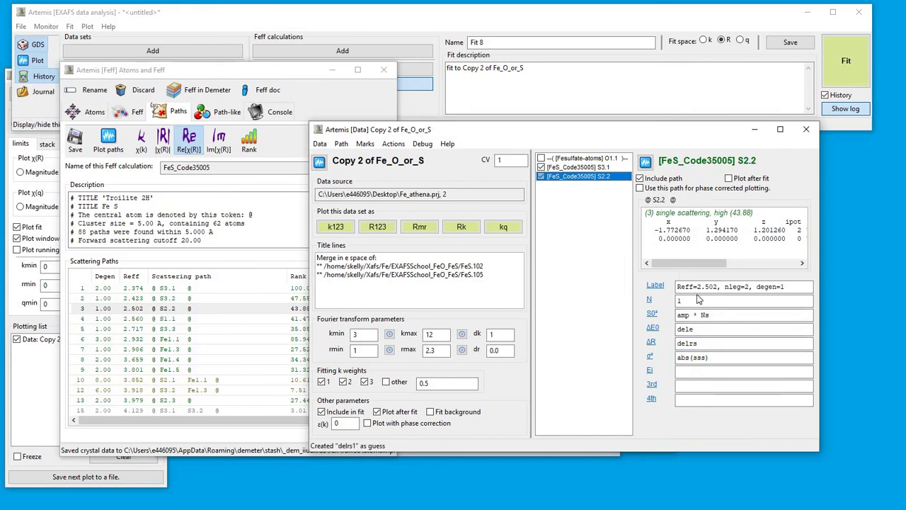
click(716, 317)
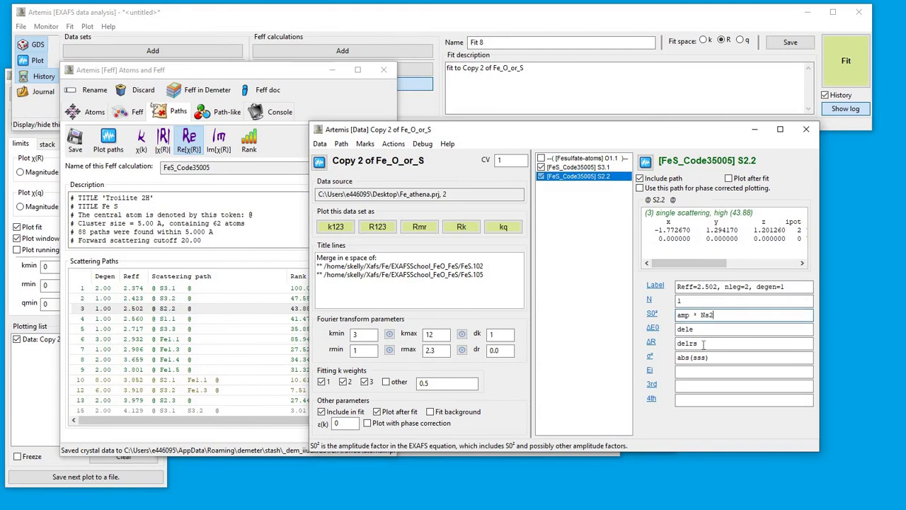
click(703, 345)
text(2)
right_click(707, 316)
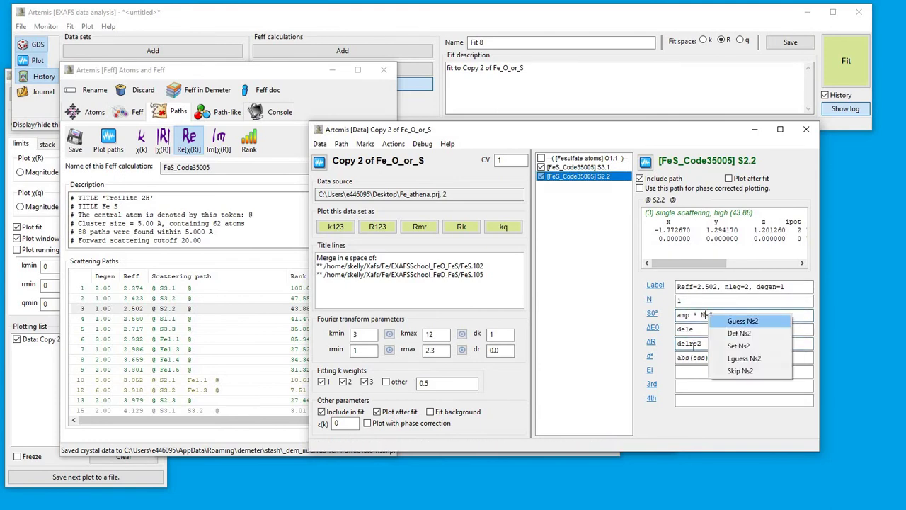
key(Return)
right_click(693, 345)
key(Return)
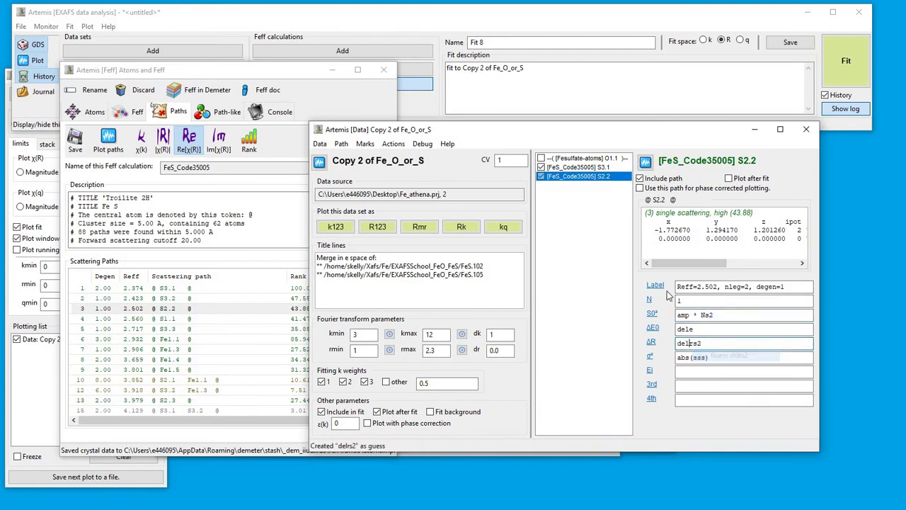
Cut the unused Ns and delrs parameters from the Guess, Def, Set parameter table.
click(24, 44)
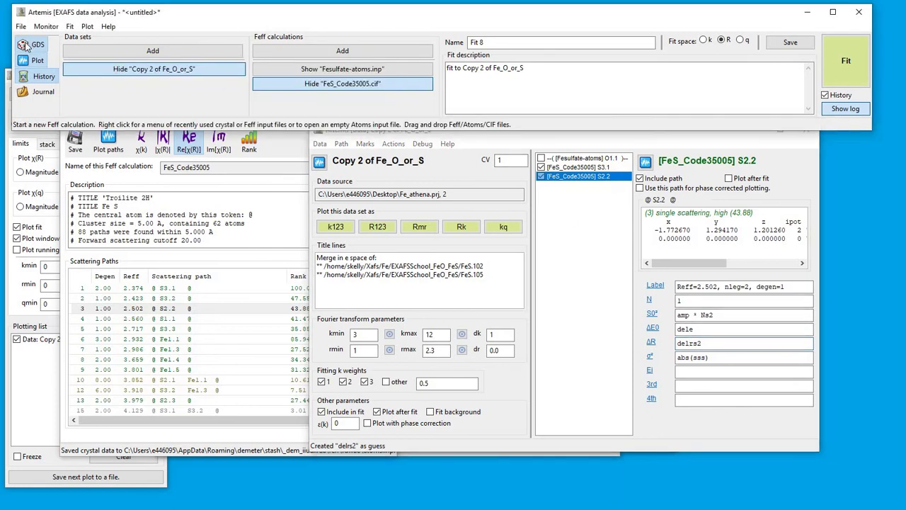
click(24, 44)
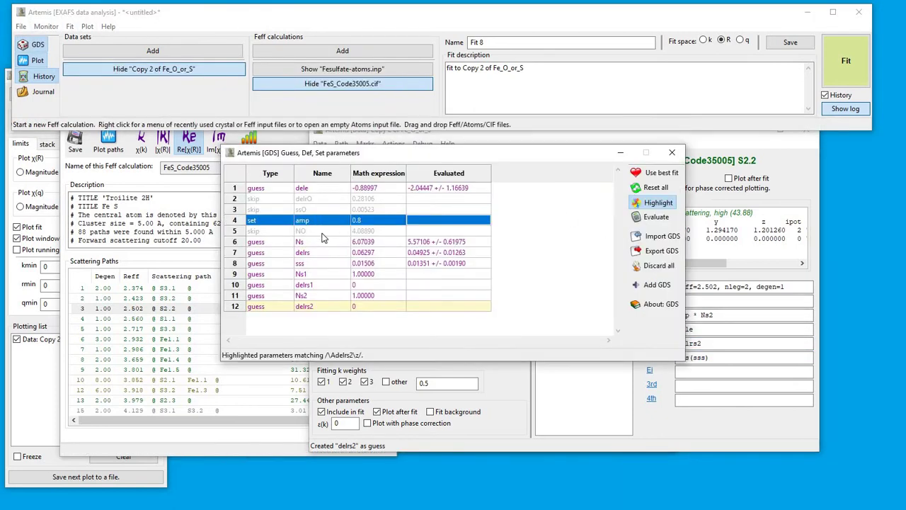
drag(317, 246, 319, 256)
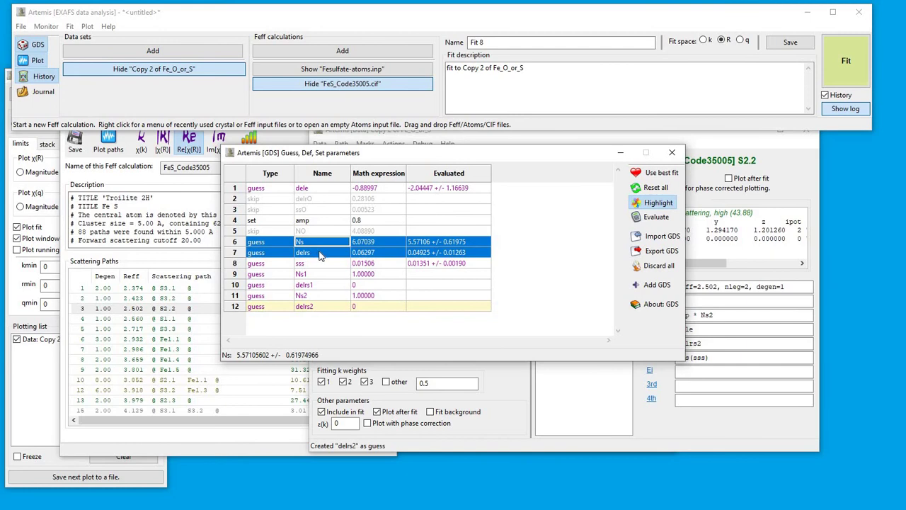
right_click(318, 257)
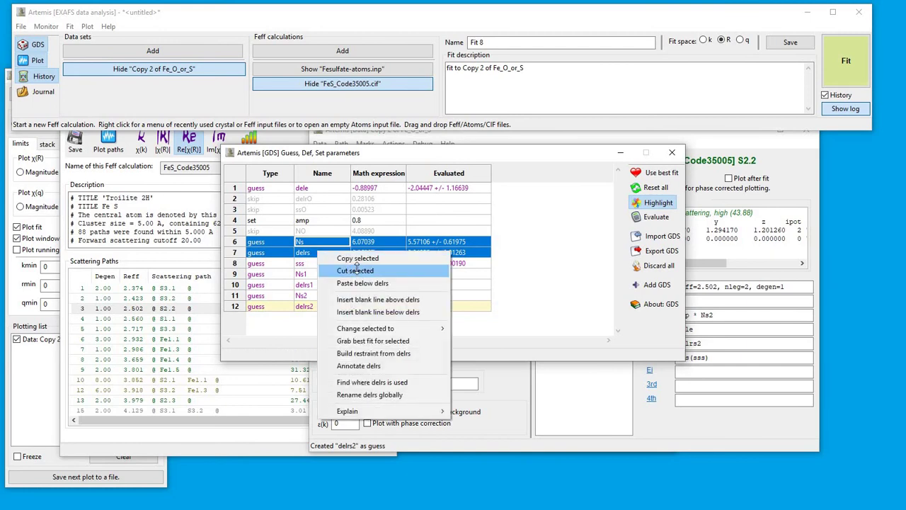
click(356, 270)
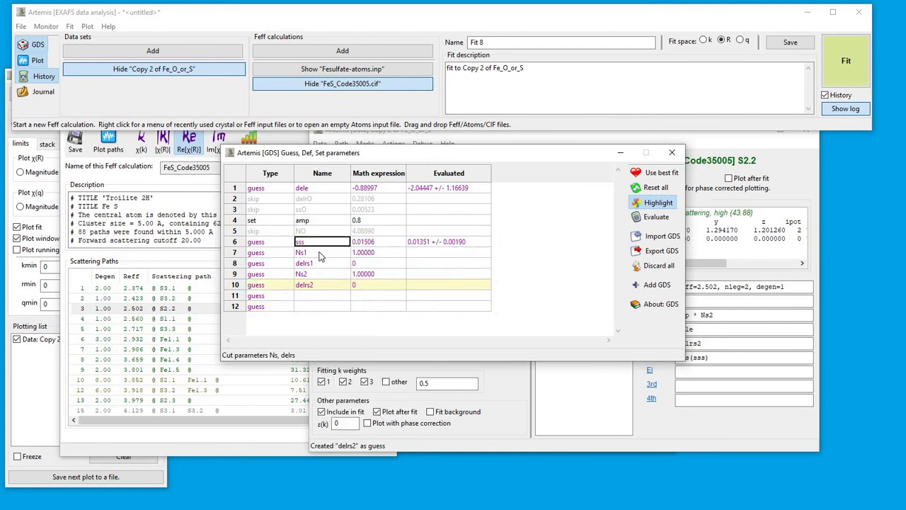
Set both Ns1 and Ns2 to 3 and adopt the best-fit values as the new initial guesses.
click(376, 257)
text(3)
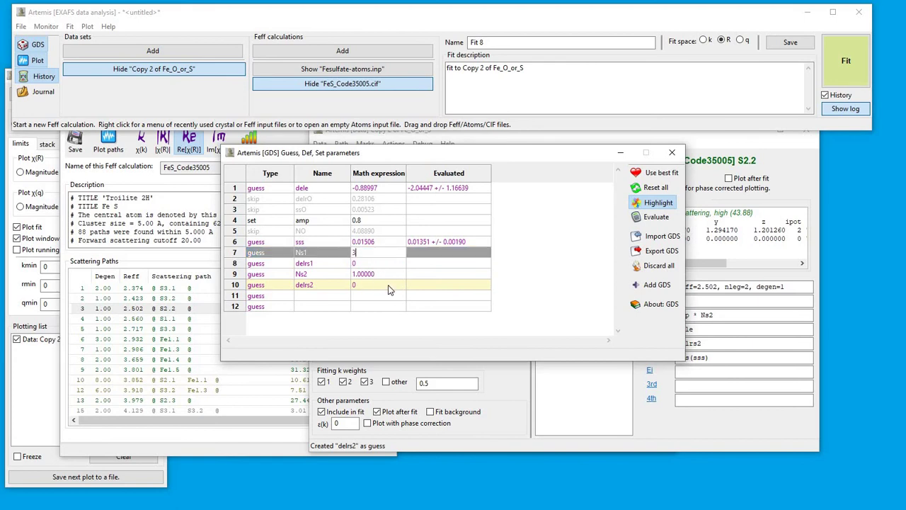
click(378, 273)
text(3)
key(Return)
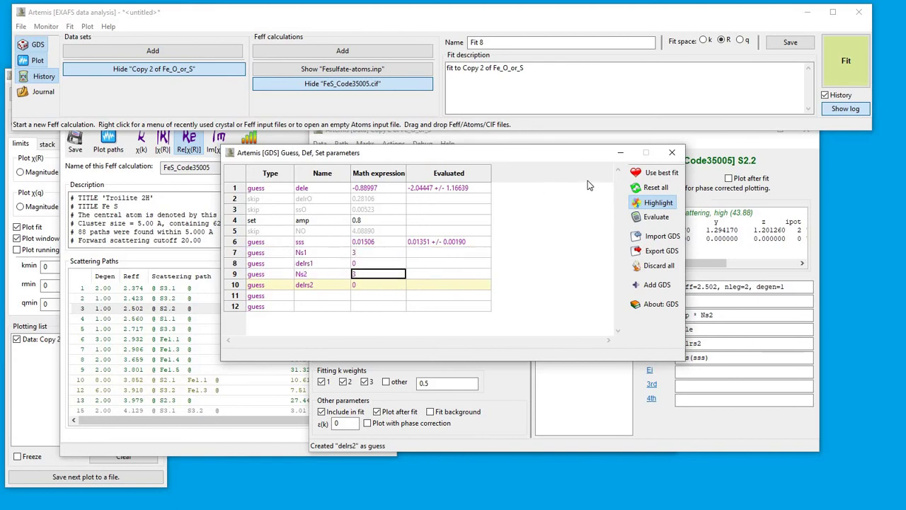
click(652, 173)
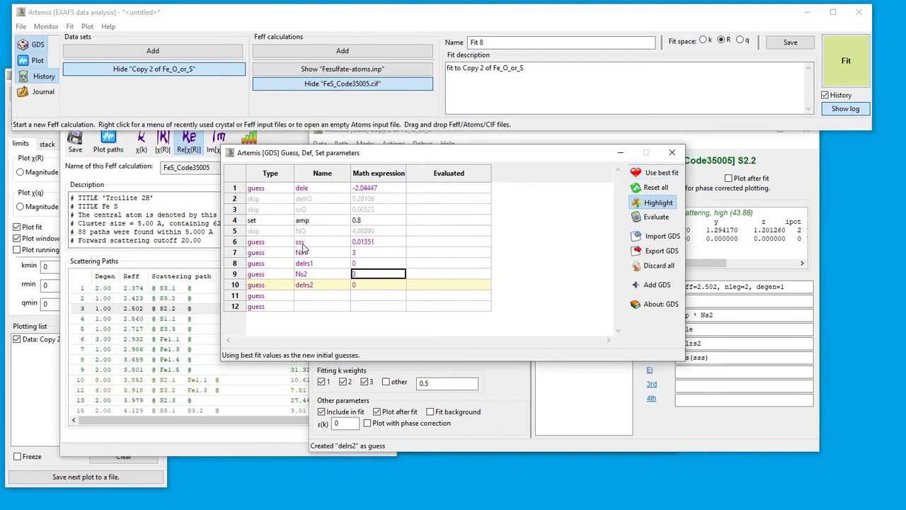
Change the parameters sss, Ns1, delrs1, Ns2, delrs2 and dele from guess to set.
drag(272, 242, 279, 285)
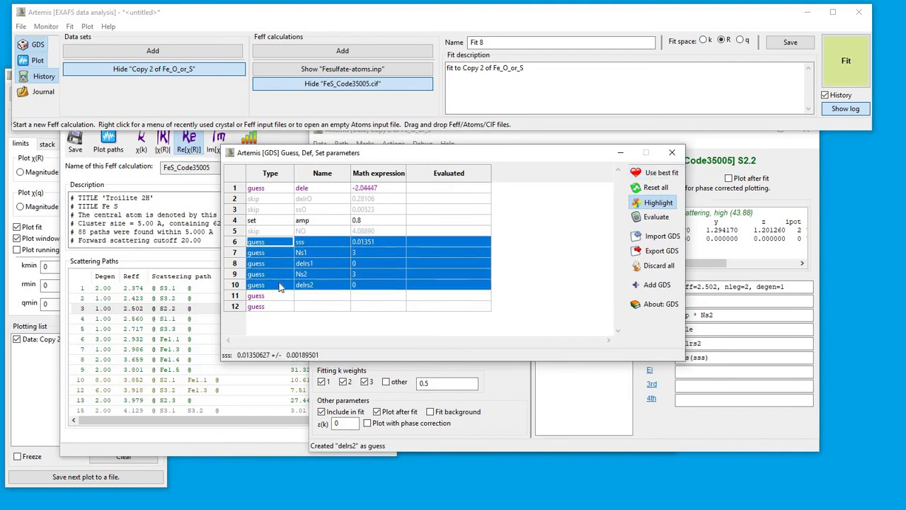
right_click(279, 284)
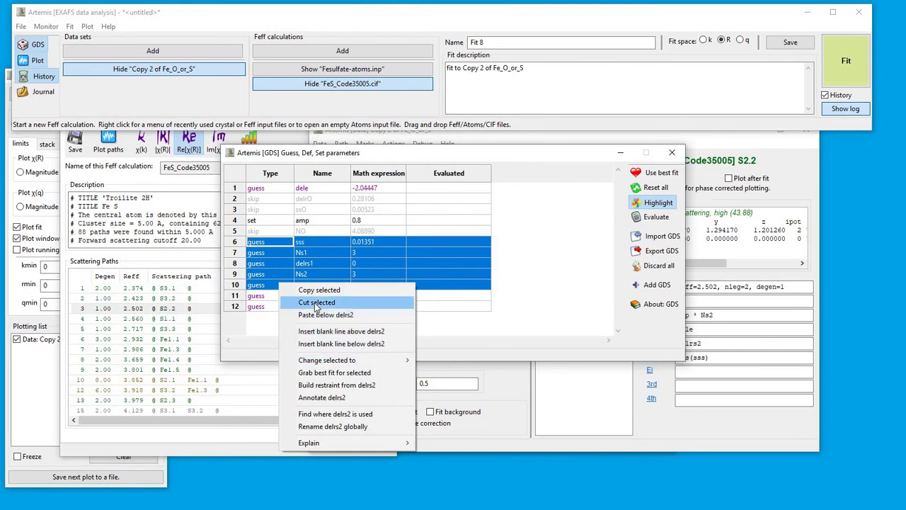
mouse_move(326, 360)
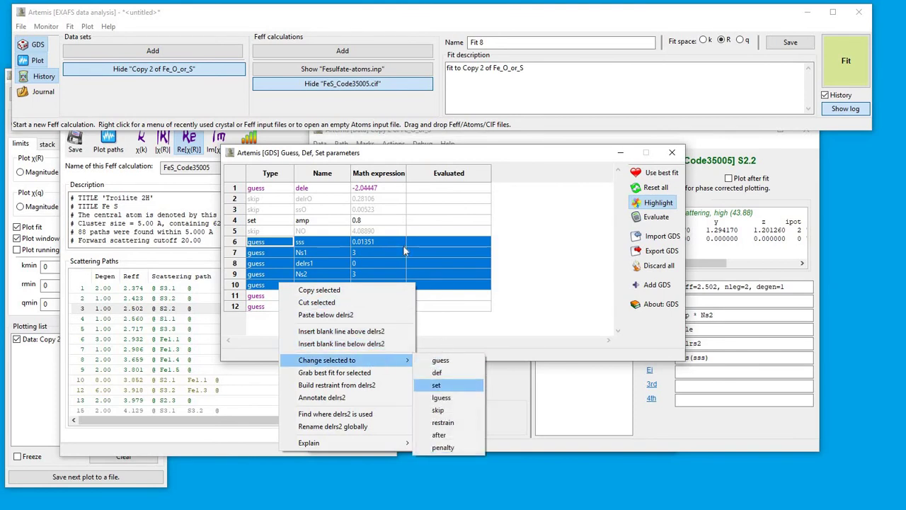
click(446, 385)
click(351, 190)
right_click(351, 190)
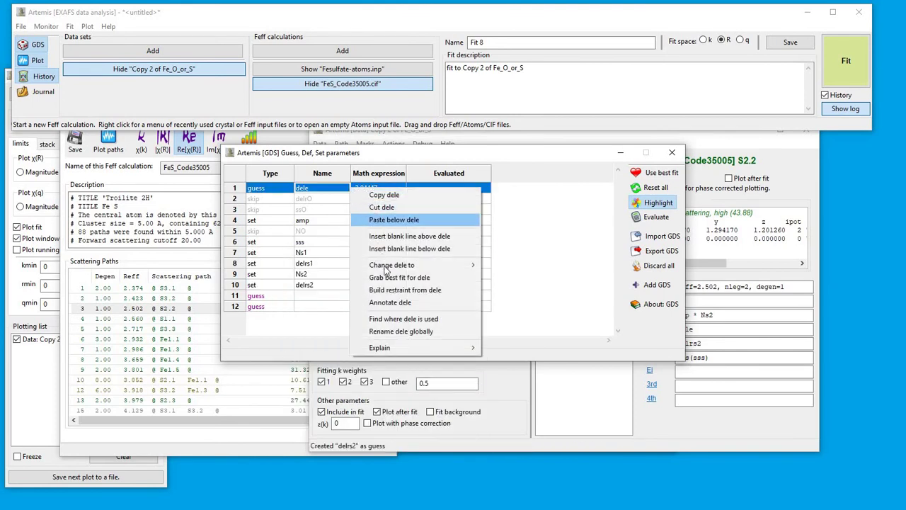
mouse_move(516, 265)
click(515, 290)
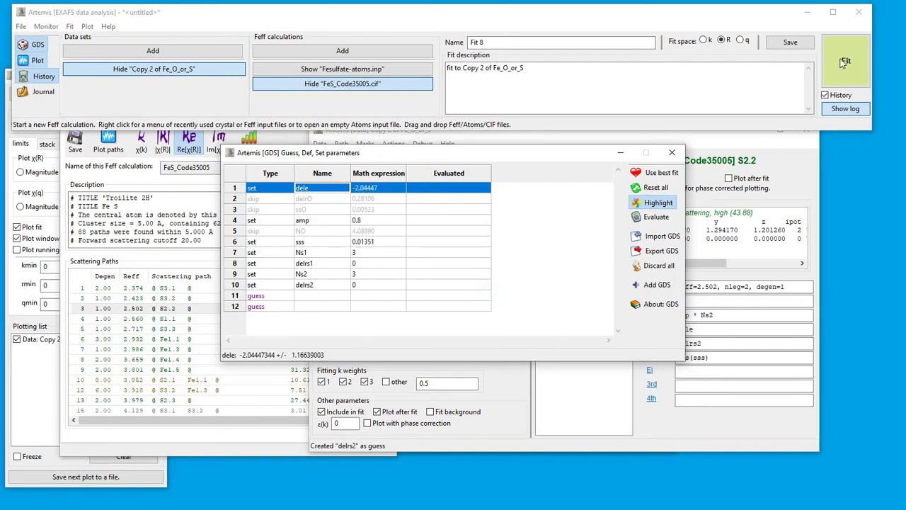
Run the fit on Copy 2 of Fe_O_or_S and arrange the data, plot-control and R-space plot windows side by side.
click(846, 59)
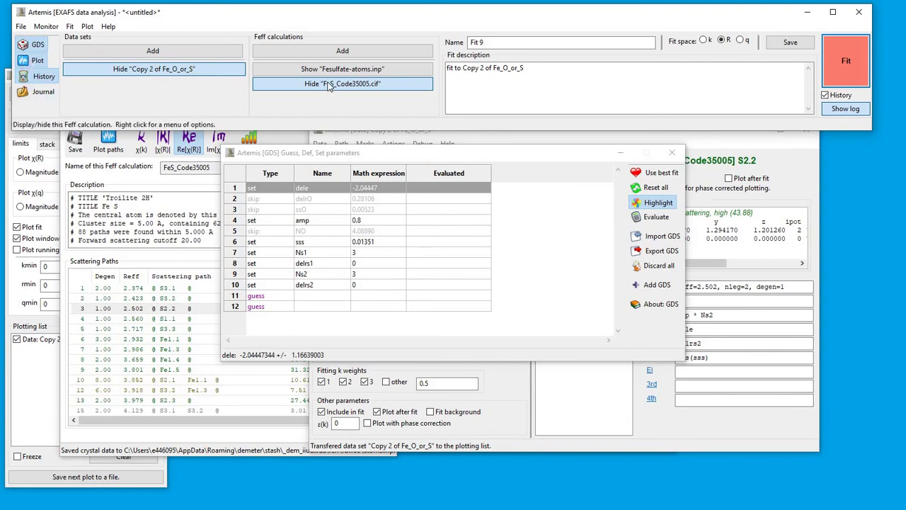
click(223, 71)
click(224, 71)
click(738, 250)
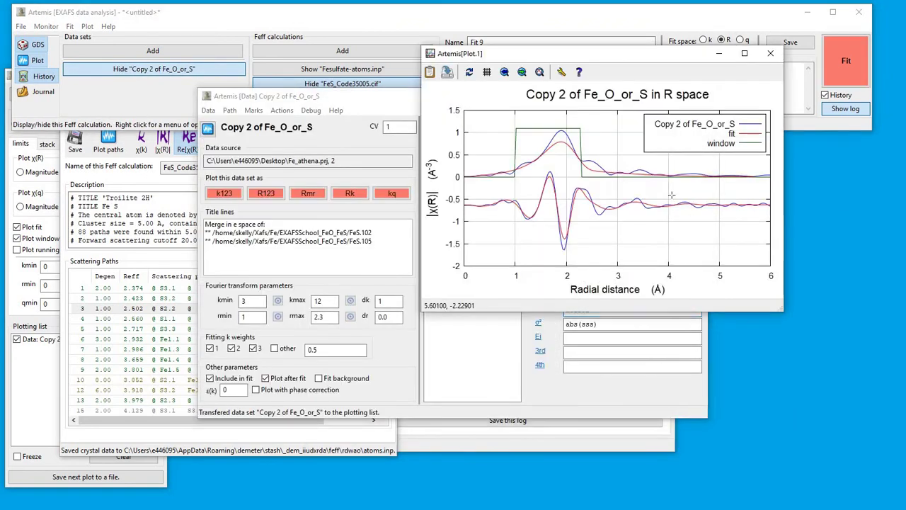
drag(609, 59, 692, 182)
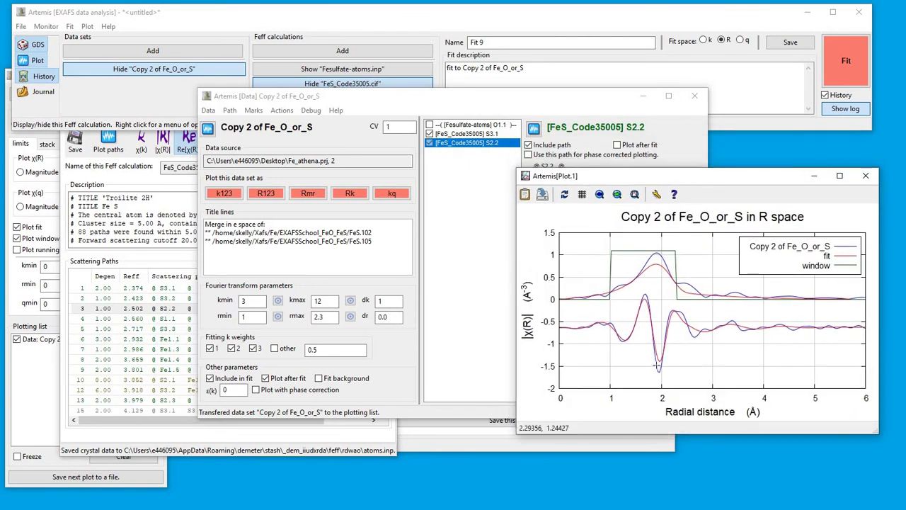
click(482, 197)
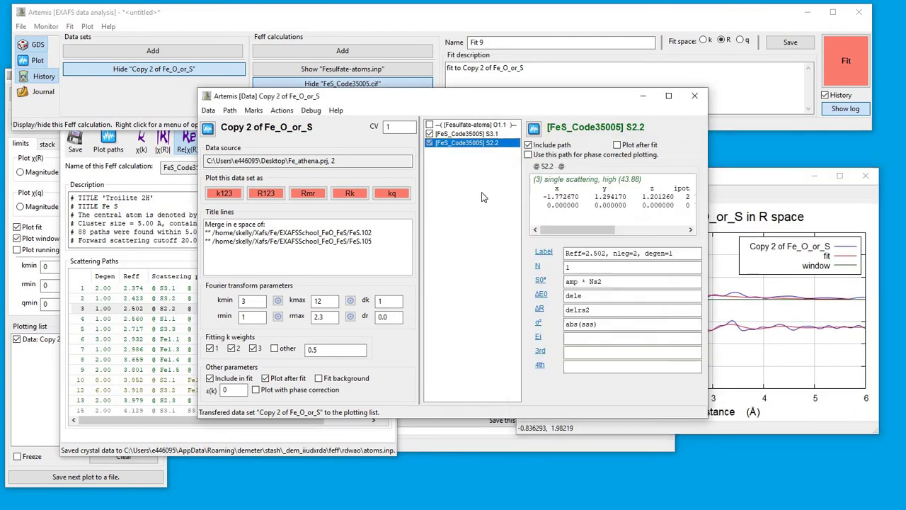
click(23, 396)
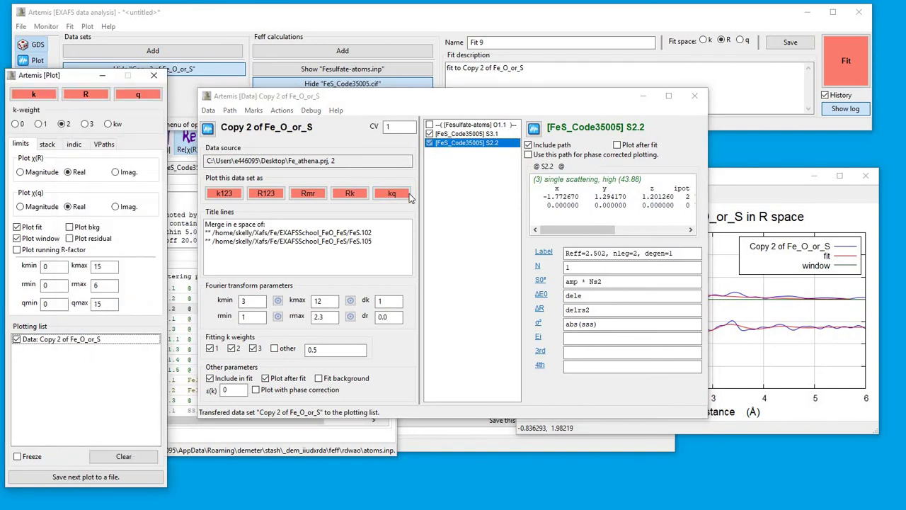
click(844, 219)
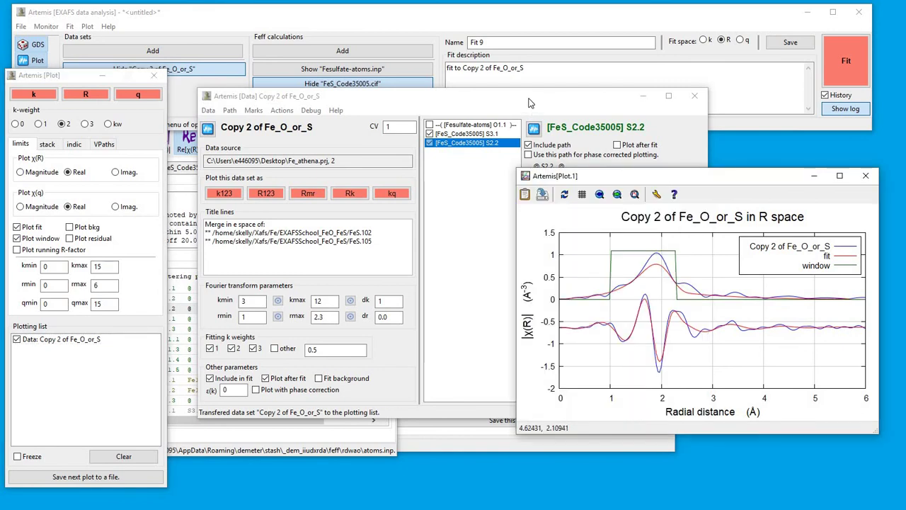
Transfer the FeS_Code35005 S3.1 and S2.2 paths to the plotting list.
click(496, 125)
click(458, 134)
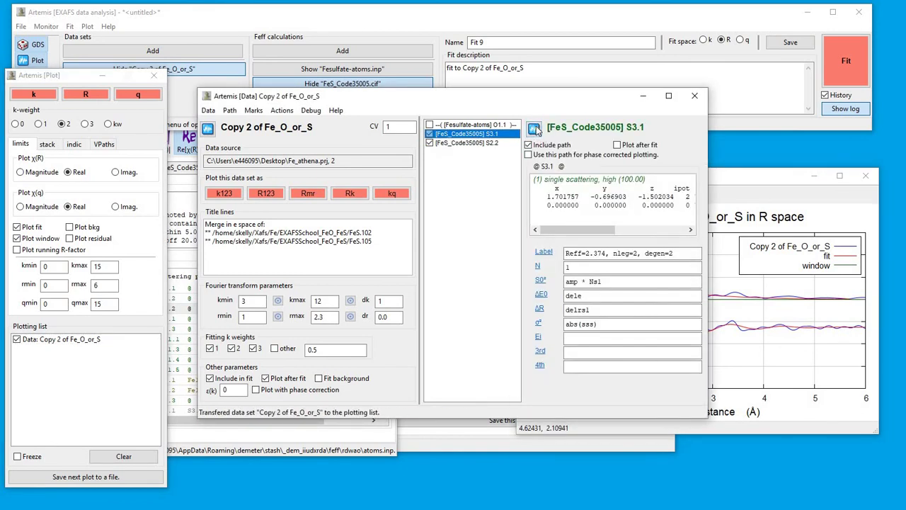
click(533, 128)
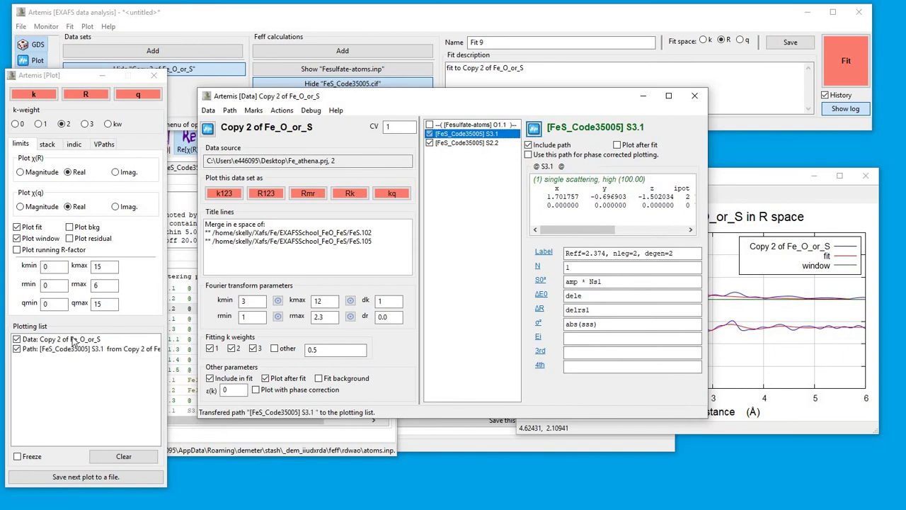
click(473, 143)
click(535, 128)
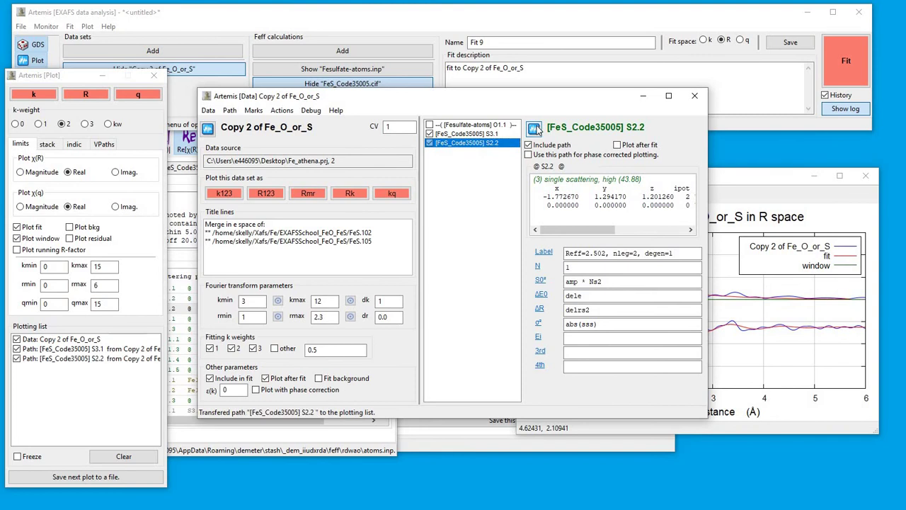
Enable Plot after fit for both the S3.1 and S2.2 paths.
click(464, 134)
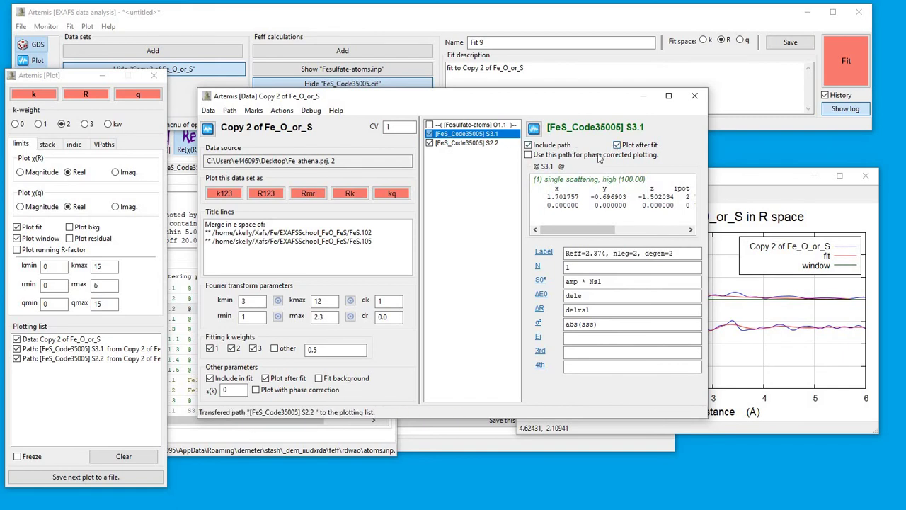
key(Down)
click(617, 145)
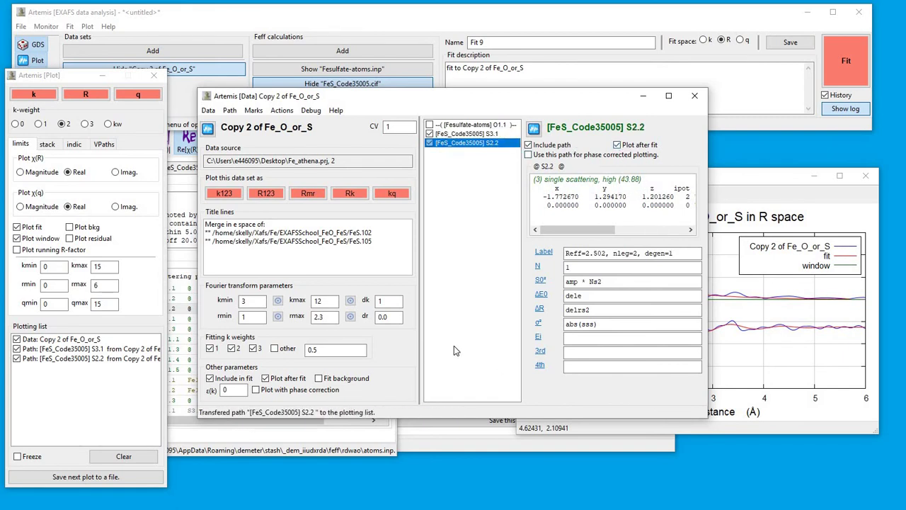
Enable stacked plotting with a downward offset of 0.2 and plot the data, fit and paths in R space.
click(47, 145)
click(20, 172)
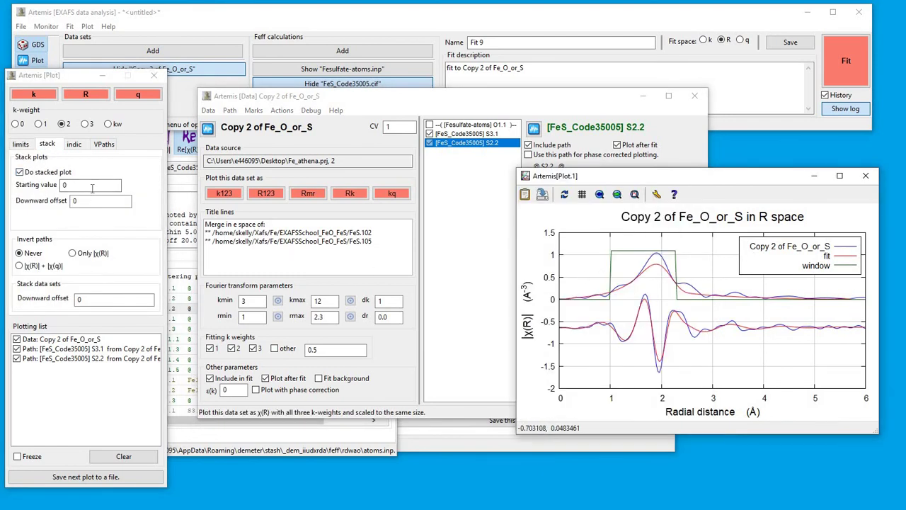
click(92, 186)
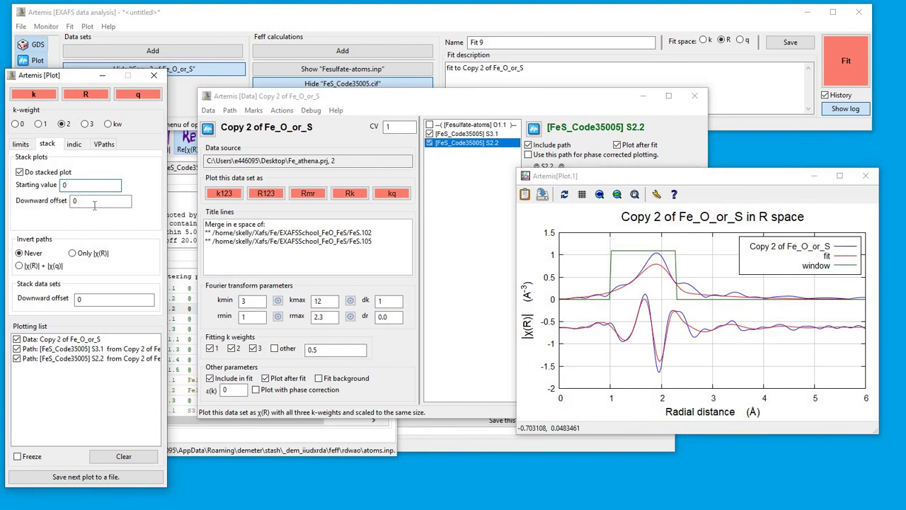
click(94, 205)
click(85, 94)
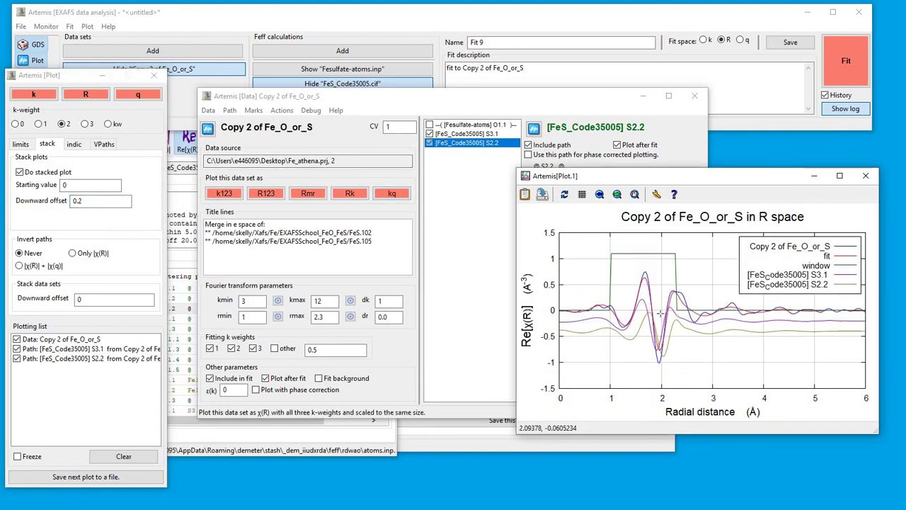
Turn off the window curve in the R-space plot and bring the updated plot into view beside the data set.
click(22, 144)
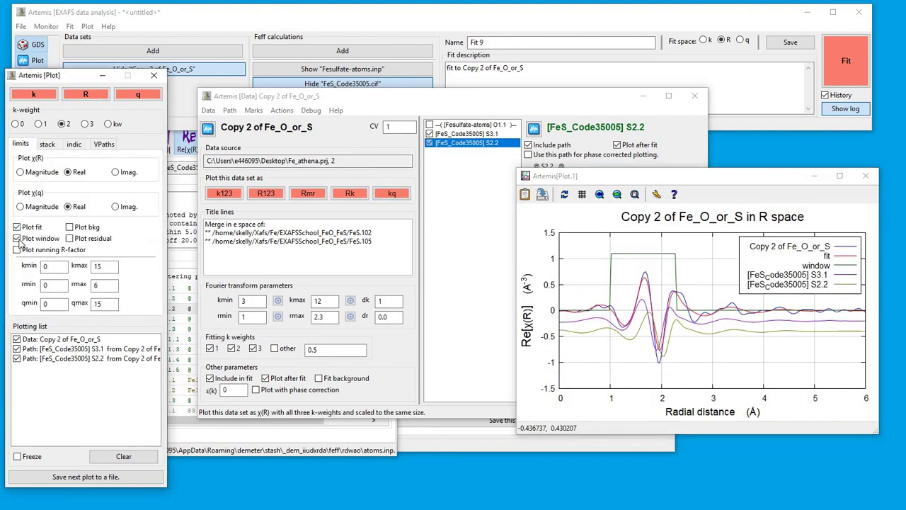
click(18, 238)
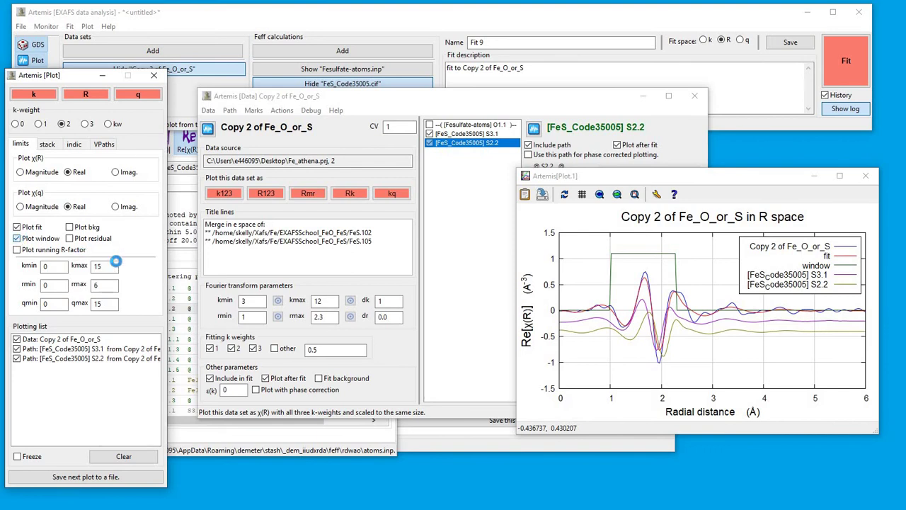
click(306, 319)
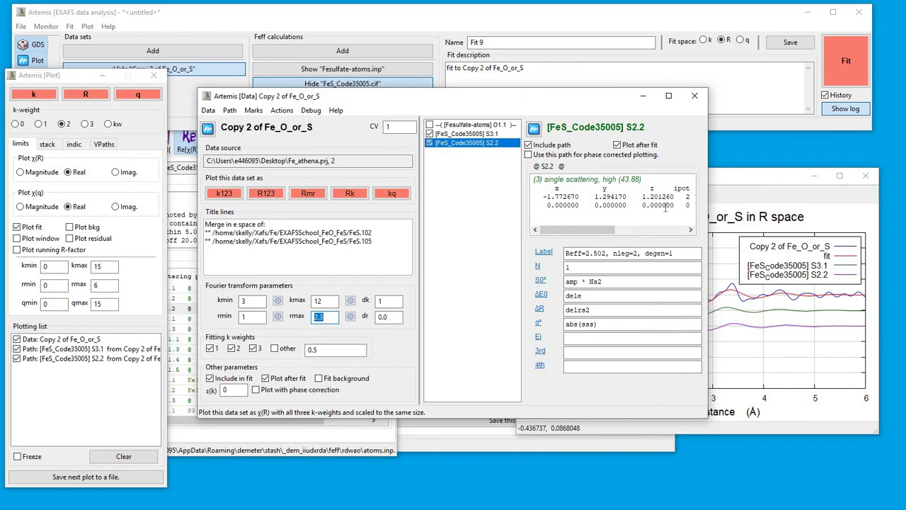
click(753, 179)
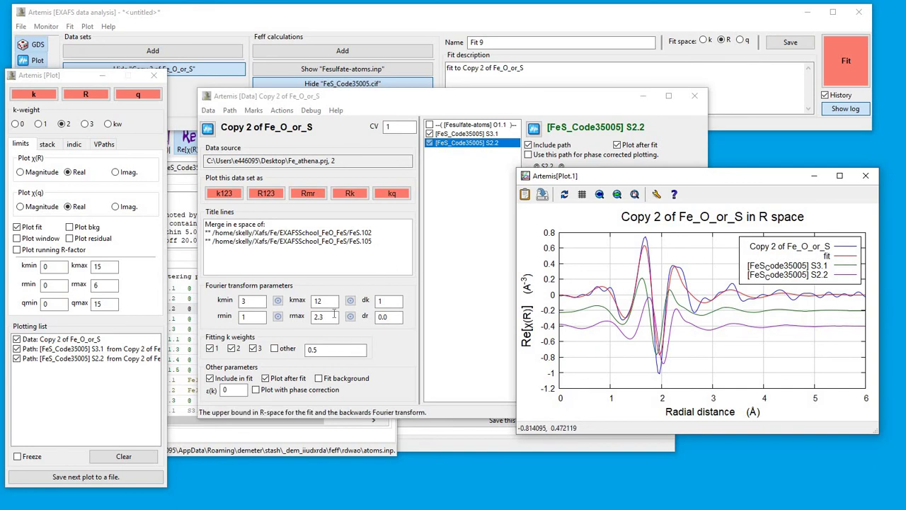
Set the upper R-space fitting bound (rmax) to 2.8 and the sss parameter's math expression to 0.007.
click(334, 315)
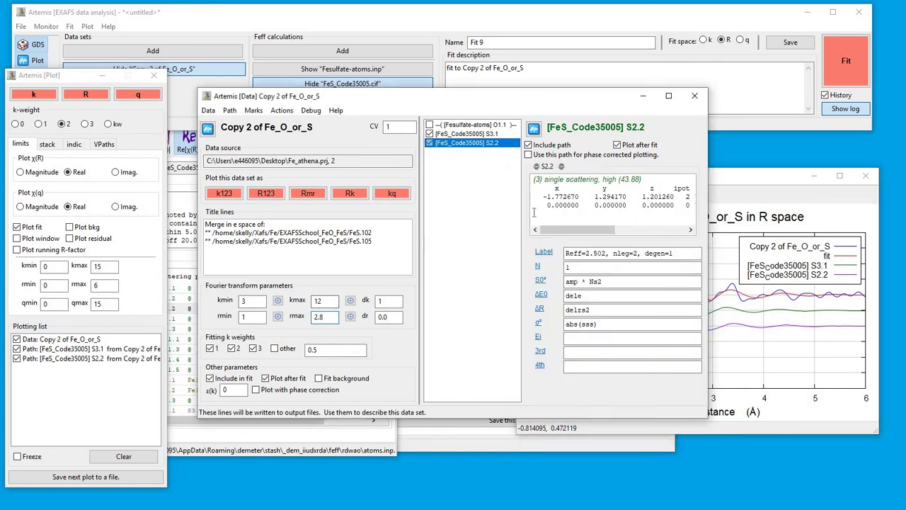
click(266, 192)
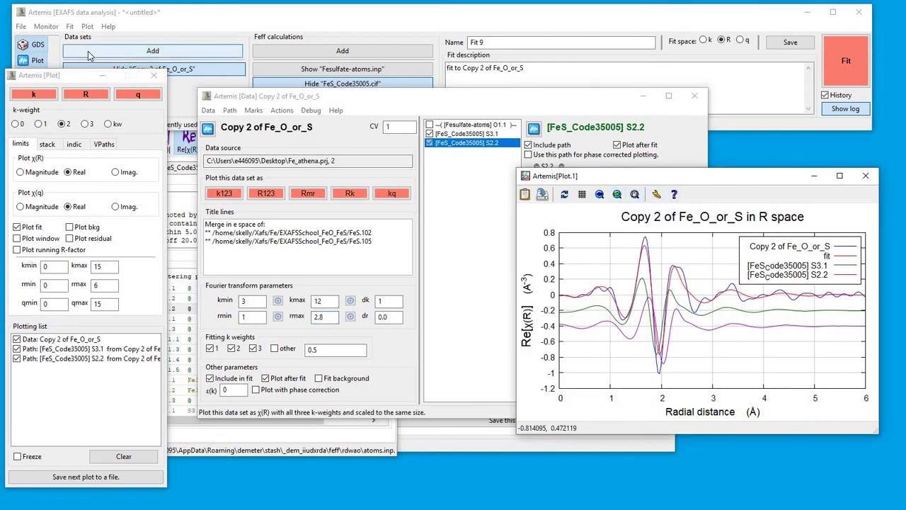
click(38, 44)
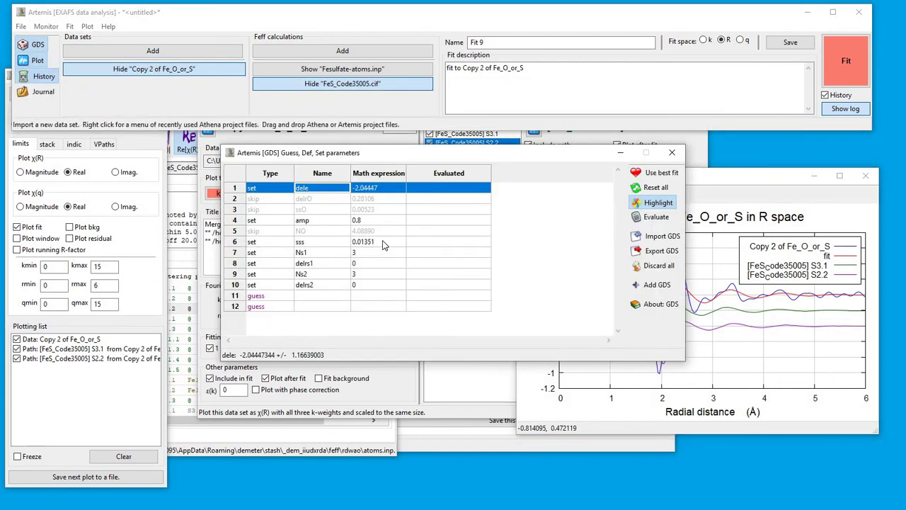
click(383, 244)
text(0.007)
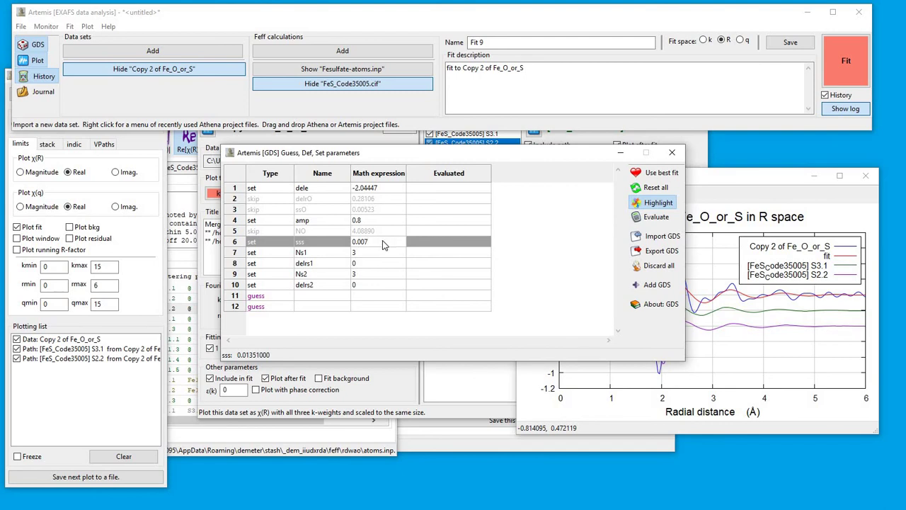
key(Return)
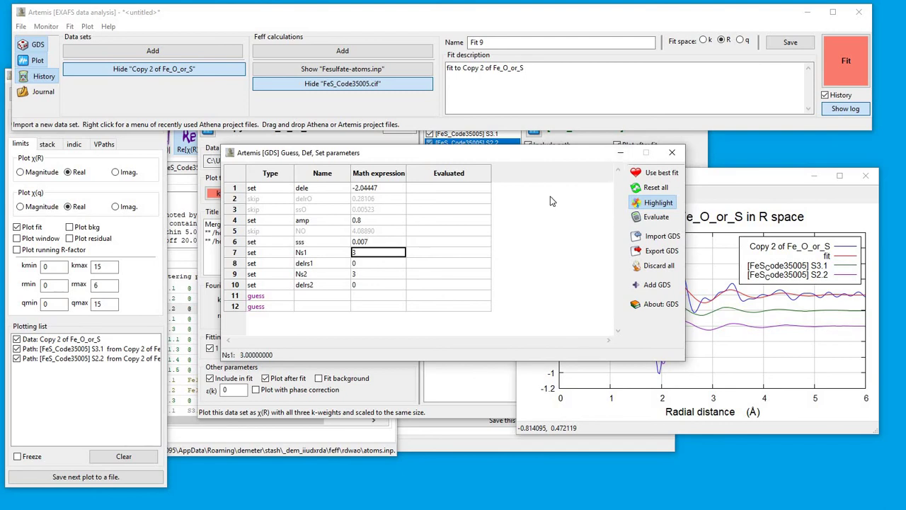
Run the fit with the set parameters and replot the data, fit and both sulfur paths in R space.
click(855, 66)
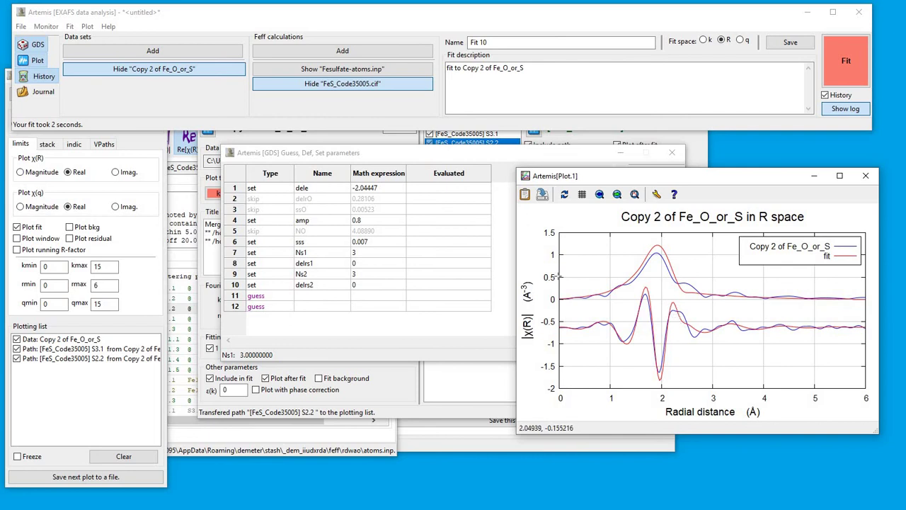
click(138, 189)
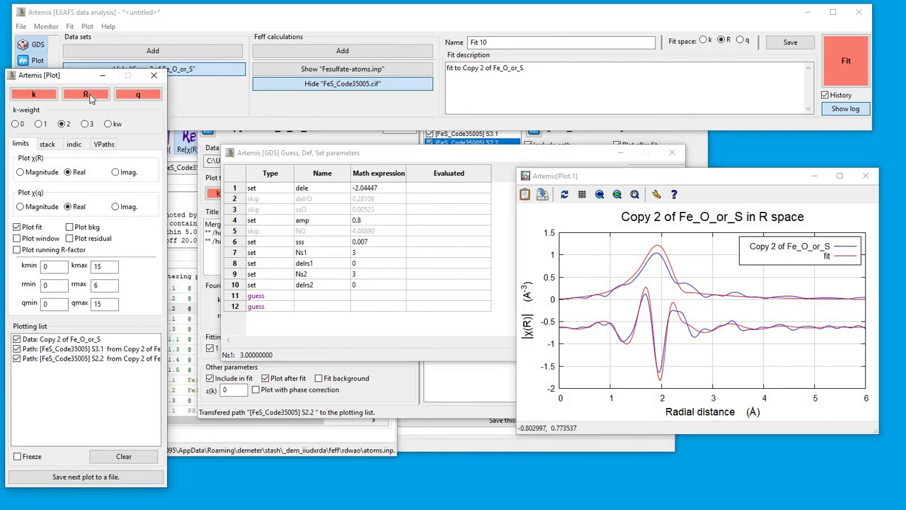
click(86, 92)
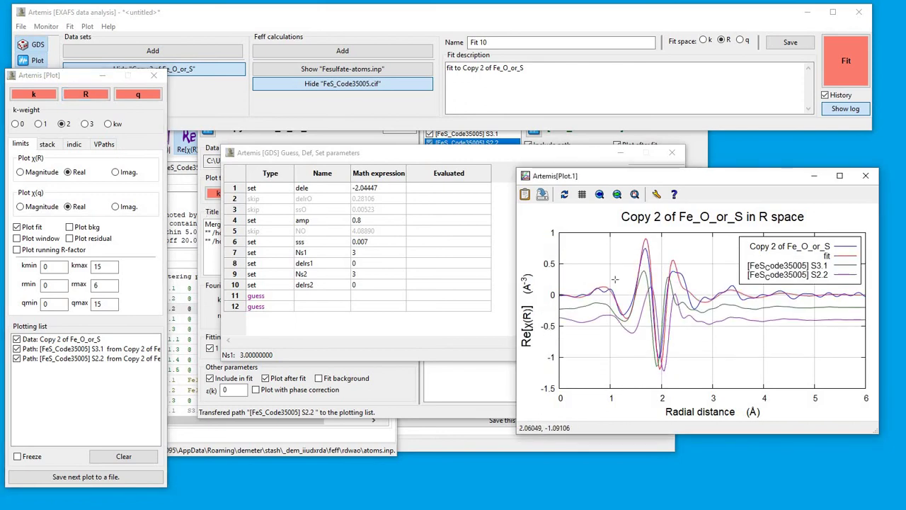
Change the sss, Ns1, delrs1, Ns2 and delrs2 parameters to guess.
click(478, 348)
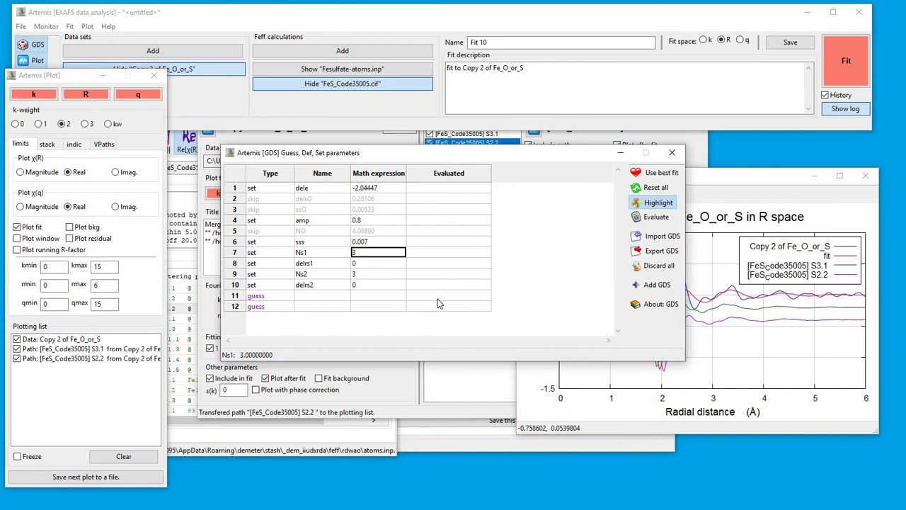
click(376, 224)
drag(382, 245, 383, 286)
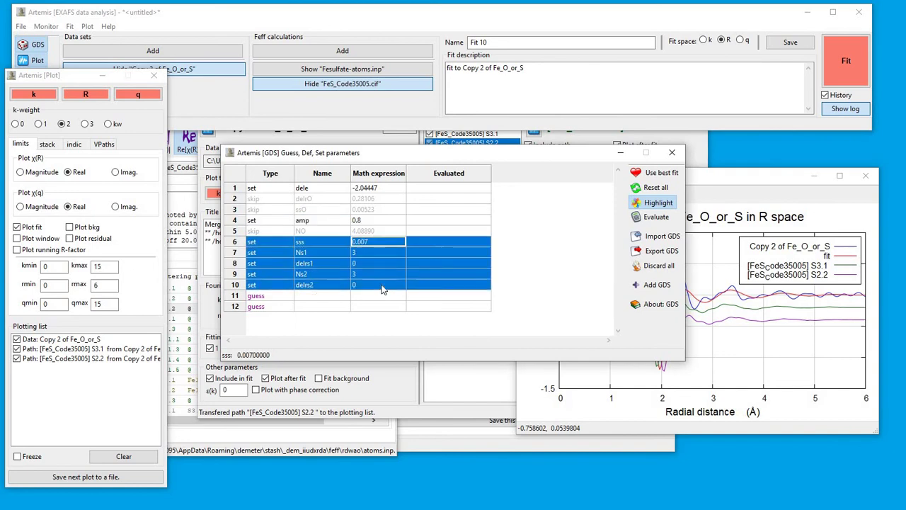
right_click(382, 287)
mouse_move(444, 363)
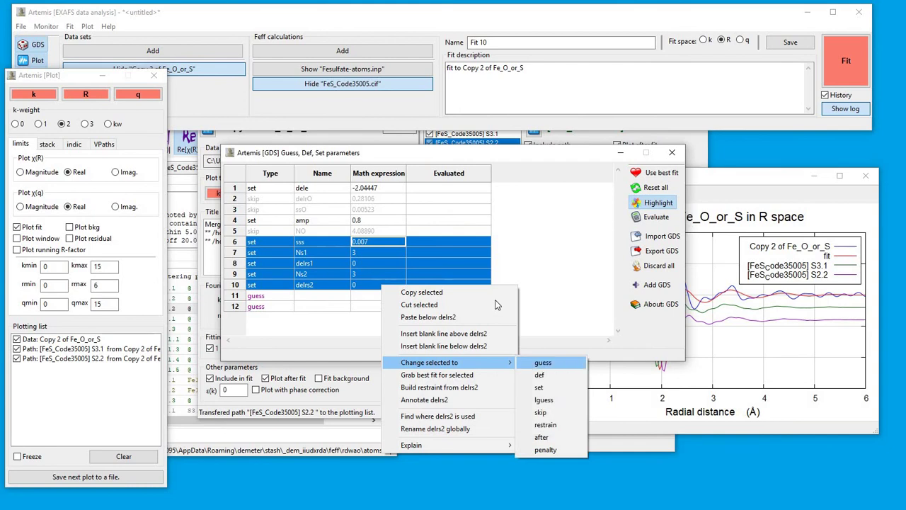
click(541, 364)
Change the dele parameter to guess and run the fit.
click(383, 189)
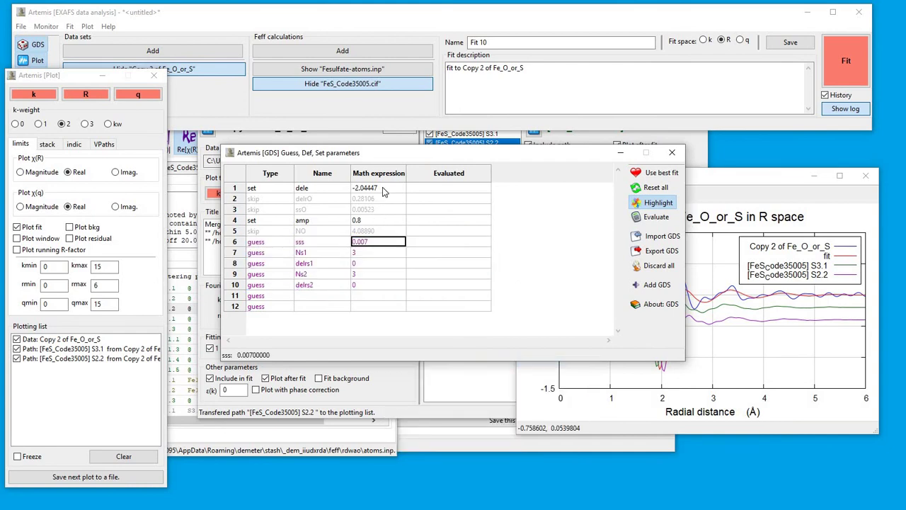
right_click(383, 189)
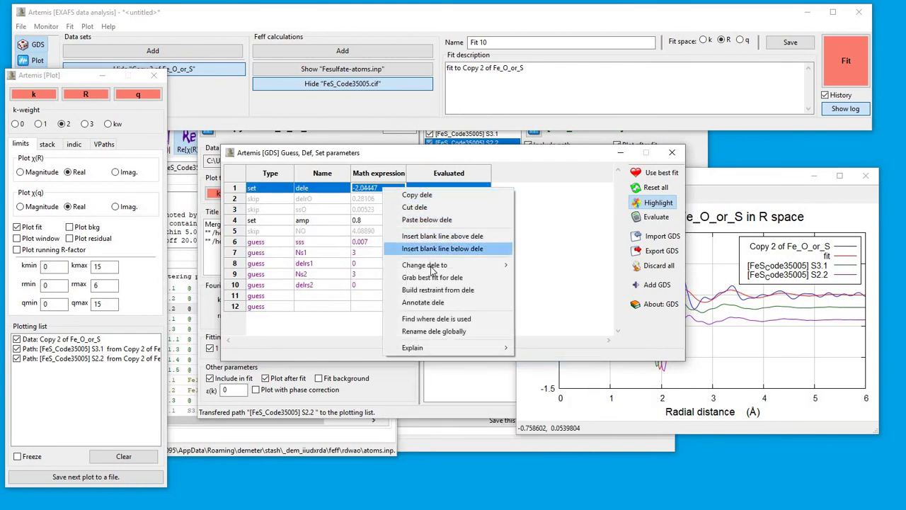
mouse_move(460, 265)
click(557, 263)
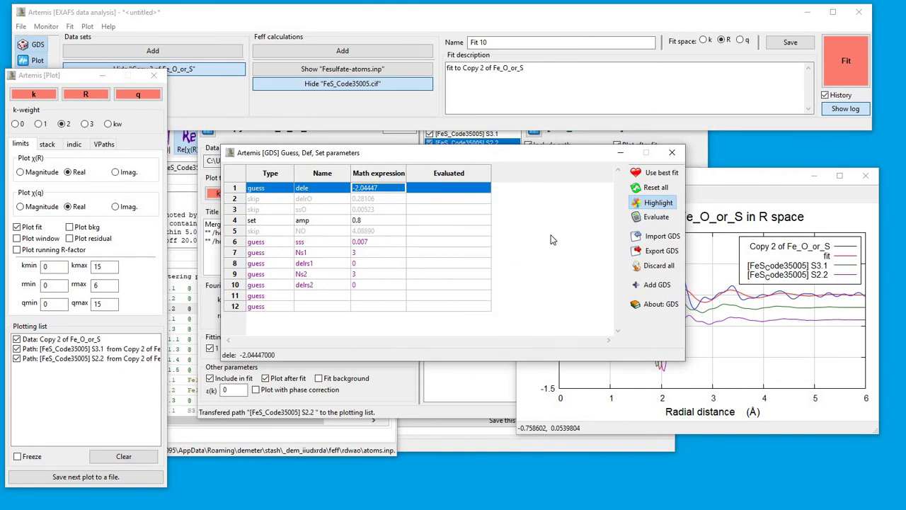
click(847, 54)
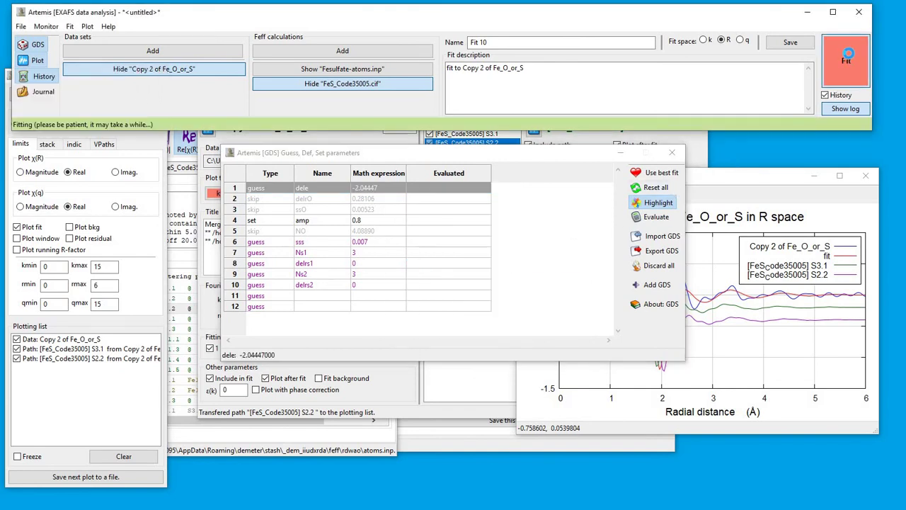
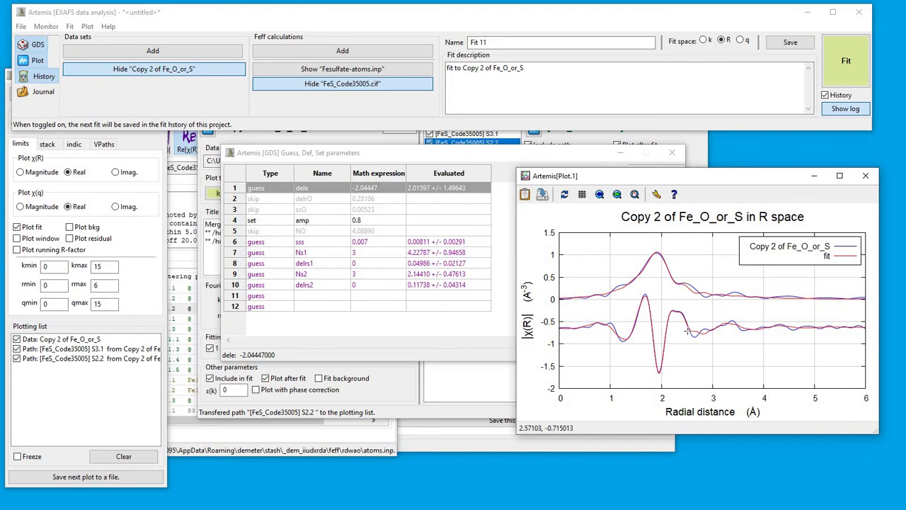
Set the data set's rmax to 2.5 and bring the R-space fit plot back into view.
click(400, 380)
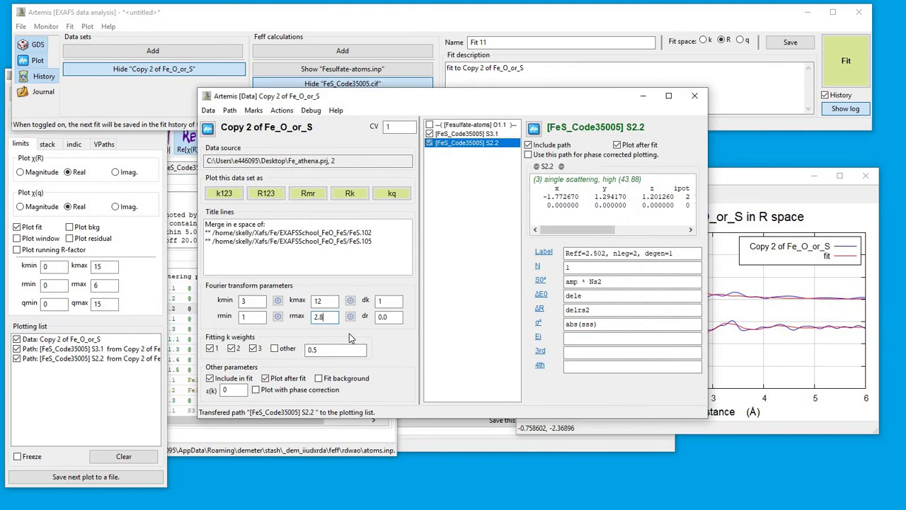
key(BackSpace)
text(5)
click(751, 177)
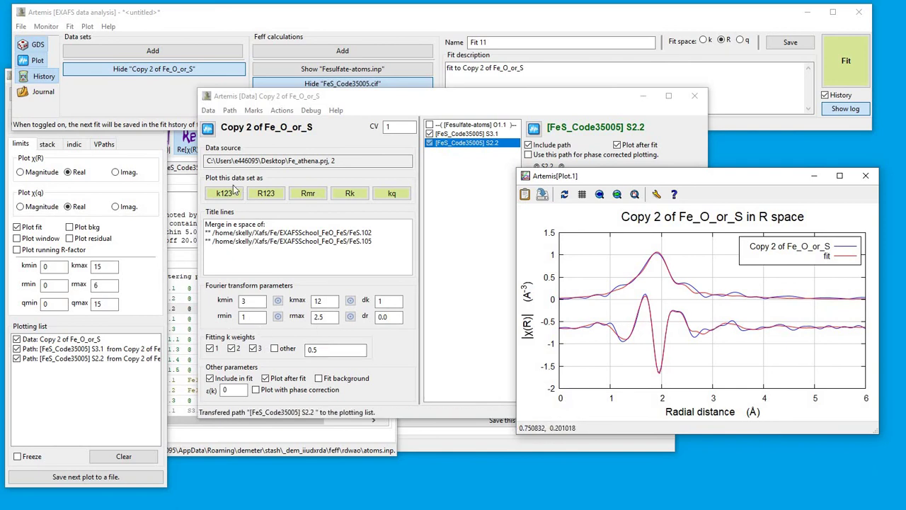
Examine the evaluated values and uncertainties of dele, sss, Ns1, Ns2 and delrs1 in the parameter table beside the plot.
click(34, 48)
click(34, 47)
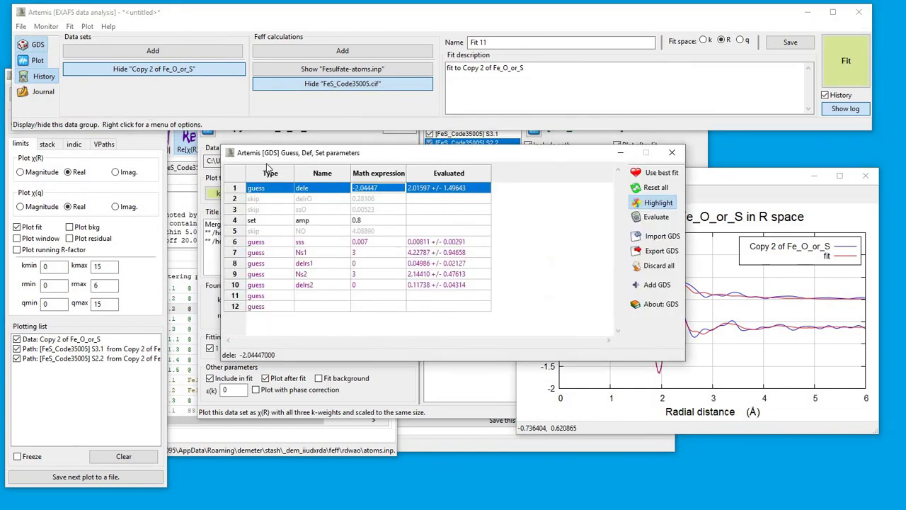
drag(380, 152, 236, 172)
click(297, 202)
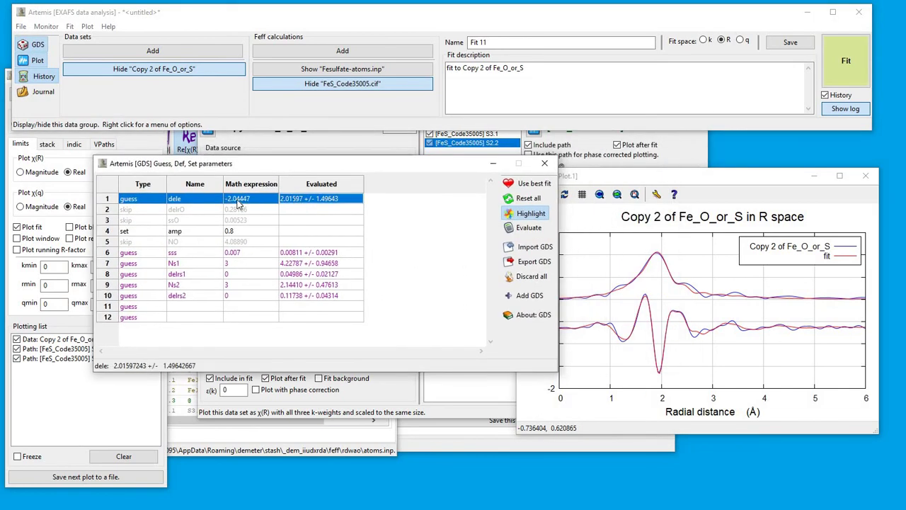
click(211, 202)
click(211, 210)
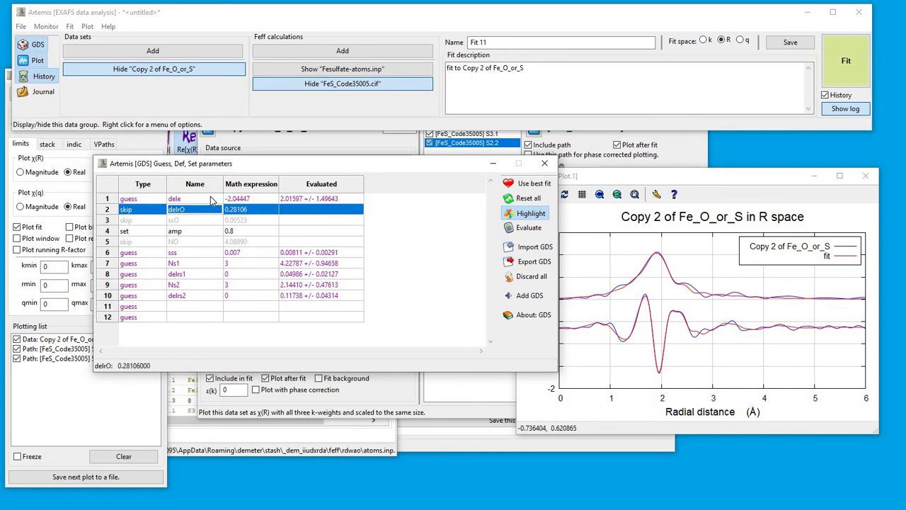
click(211, 201)
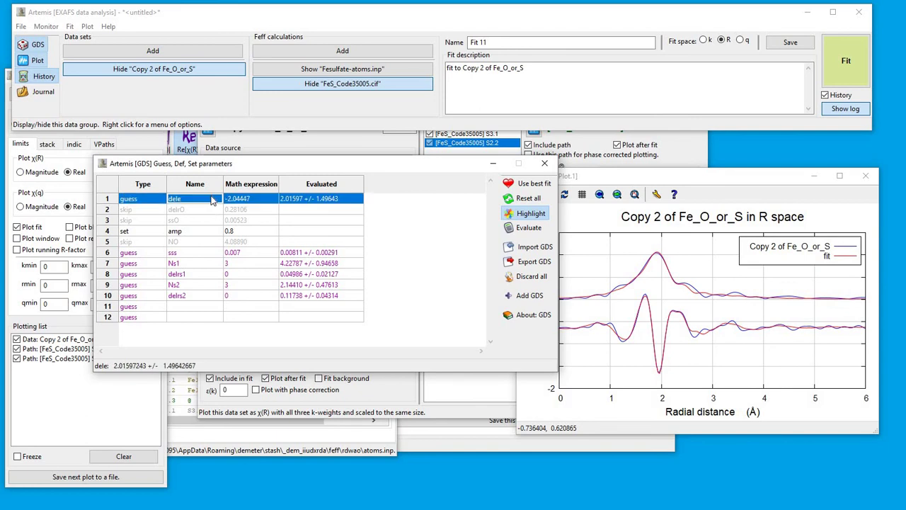
click(201, 253)
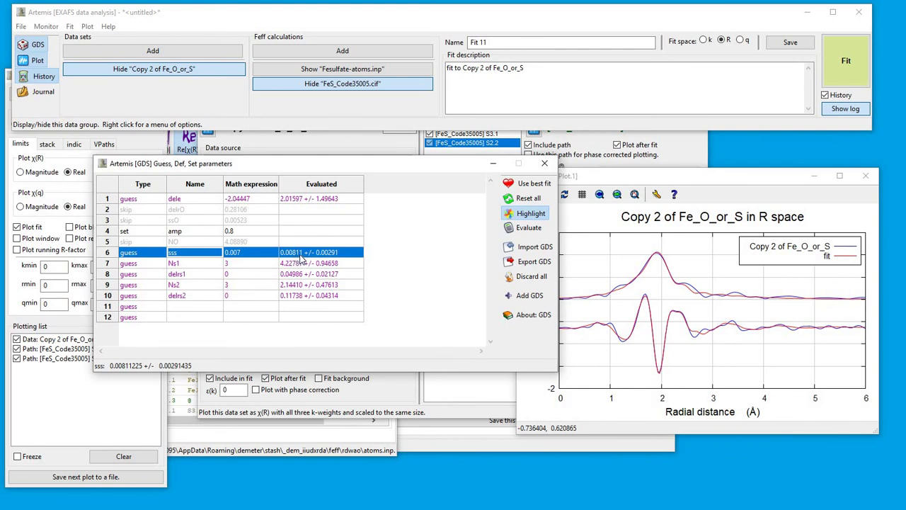
click(259, 266)
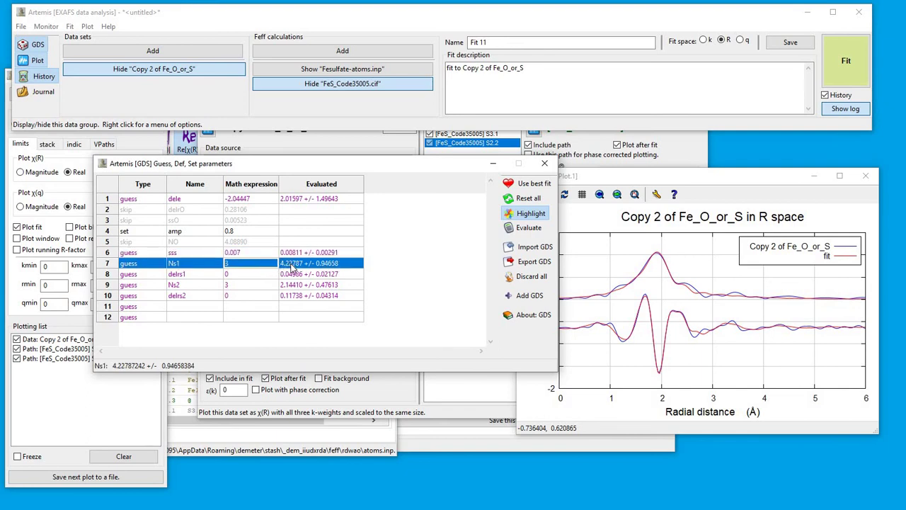
click(298, 286)
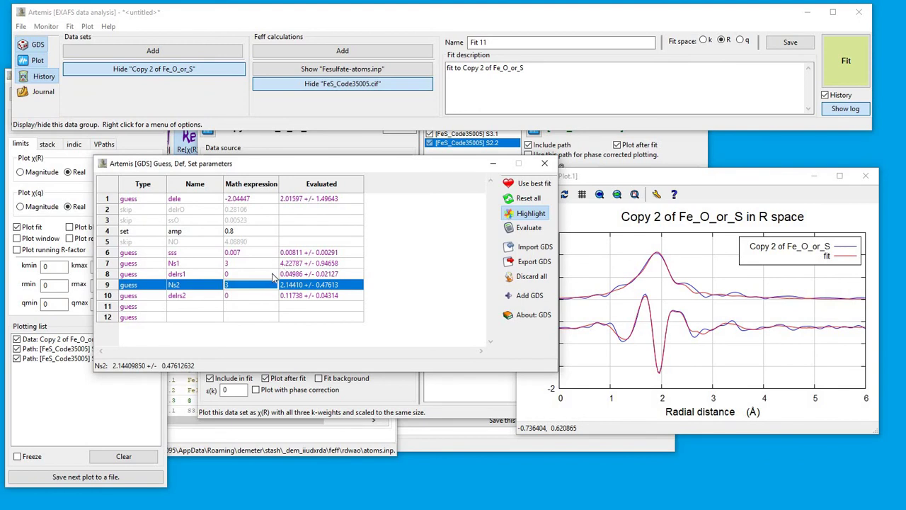
click(276, 275)
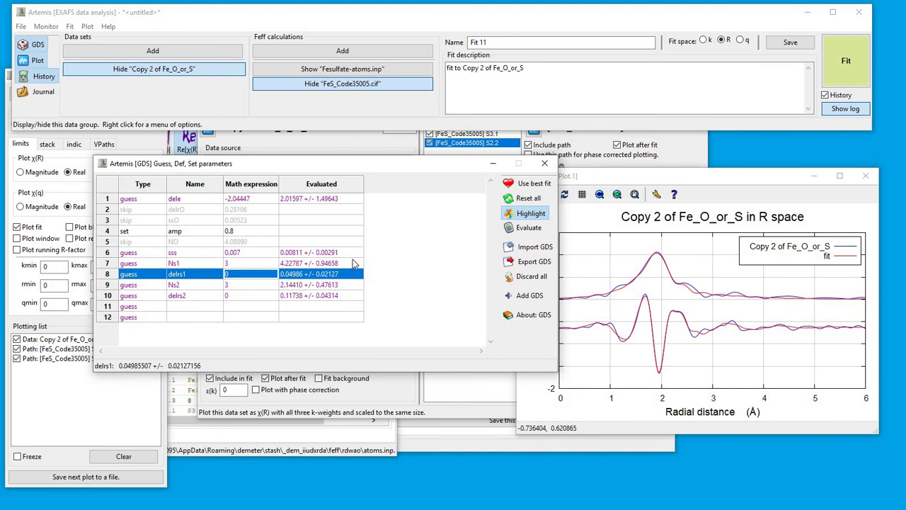
Rerun the fit with the narrower R range and adopt the best-fit values as the parameters' new starting guesses.
click(853, 69)
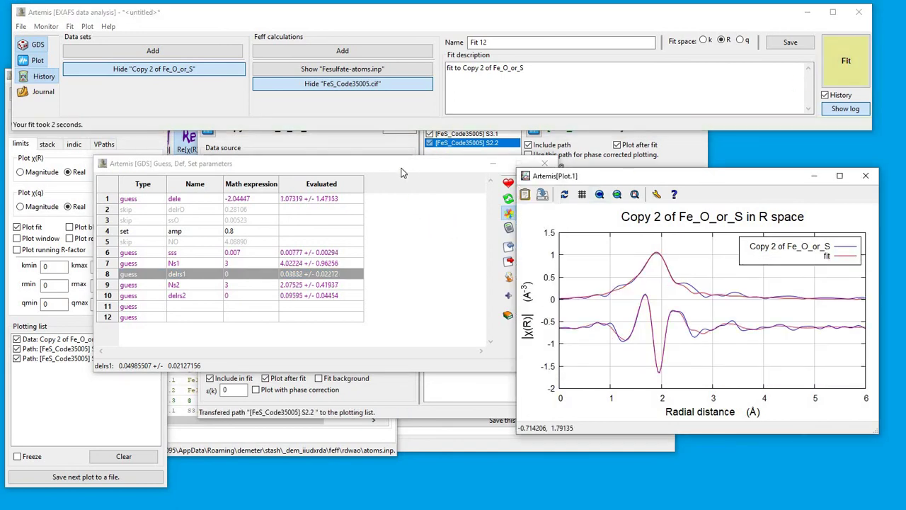
click(543, 186)
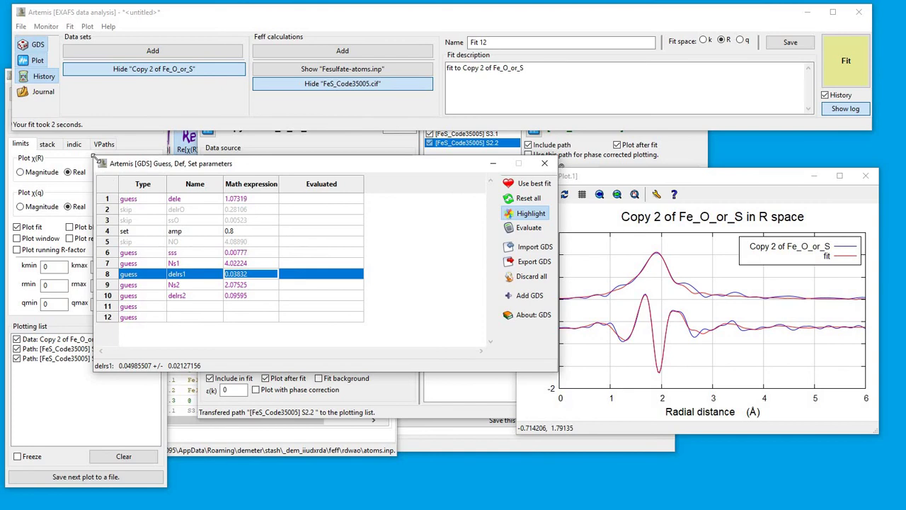
Compare the fit statistics and guess parameters of Fit 11 and Fit 10 in the fit history logs.
click(40, 78)
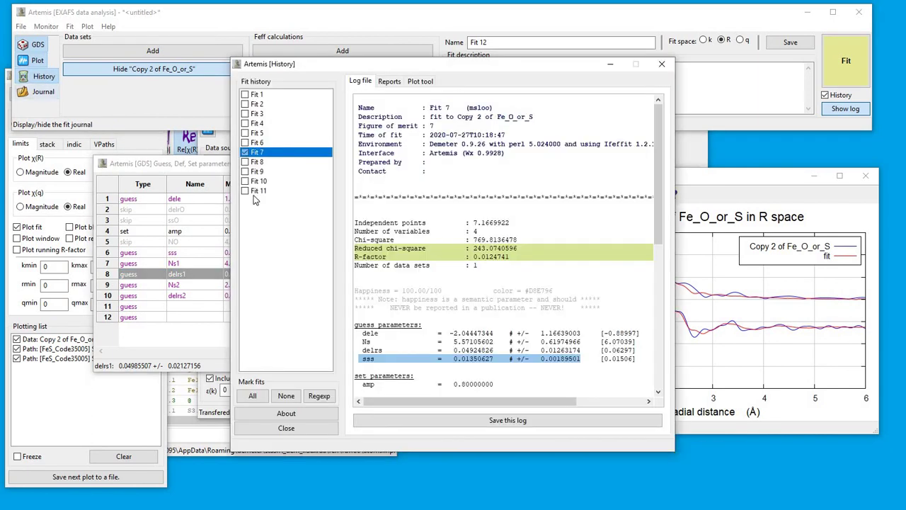
click(256, 192)
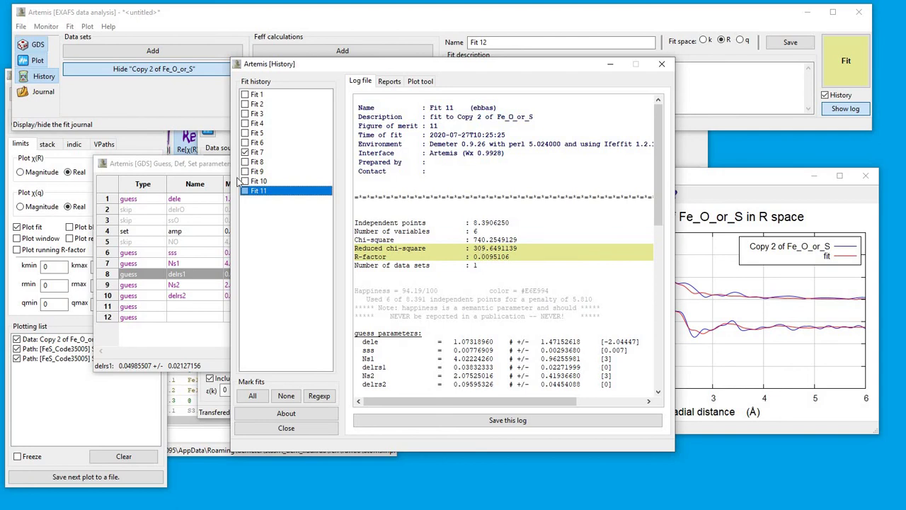
click(260, 182)
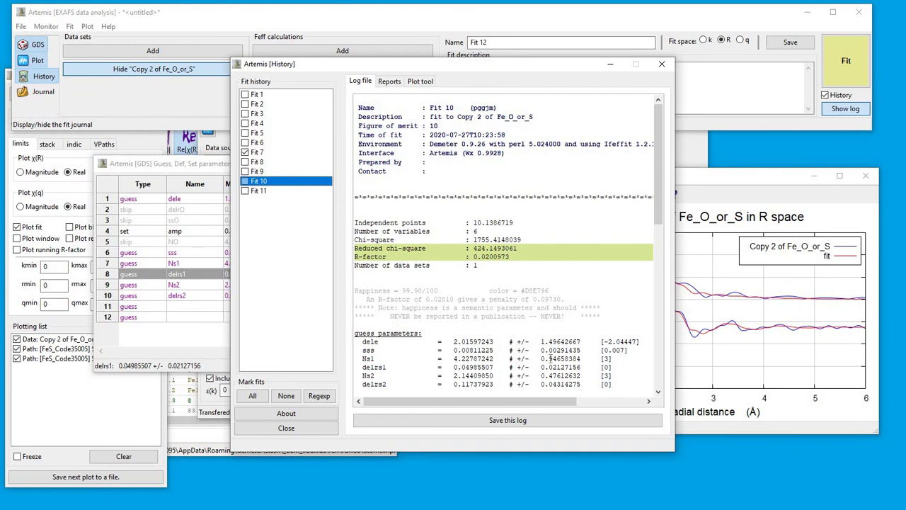
click(265, 196)
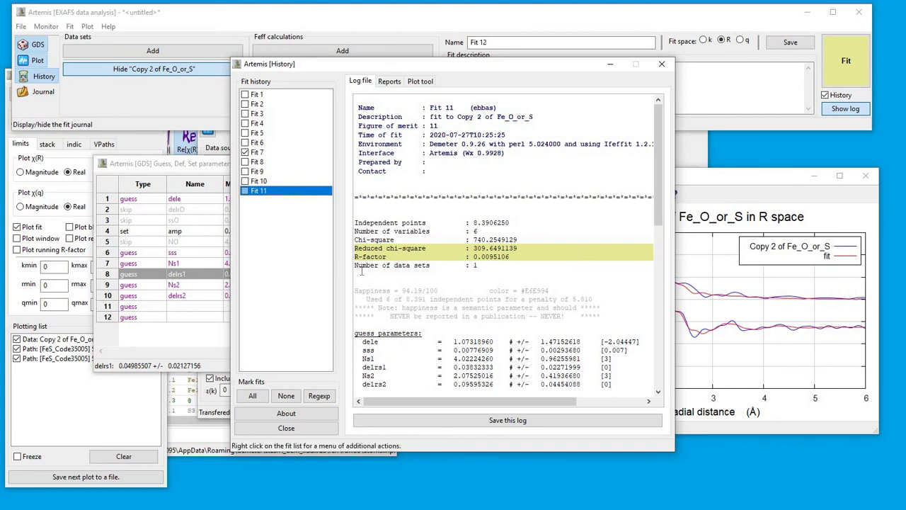
Widen the math expression column of the parameter table and set Ns2's expression to abs(6-Ns1).
click(216, 167)
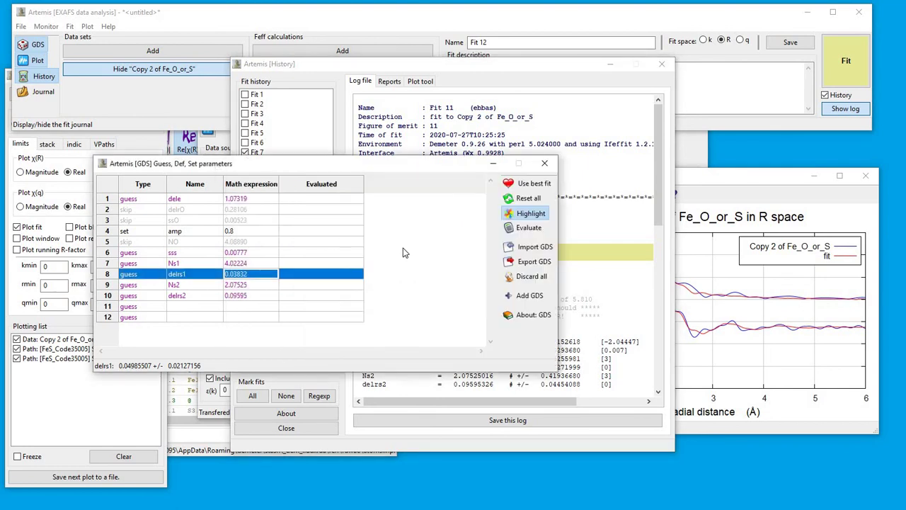
click(265, 263)
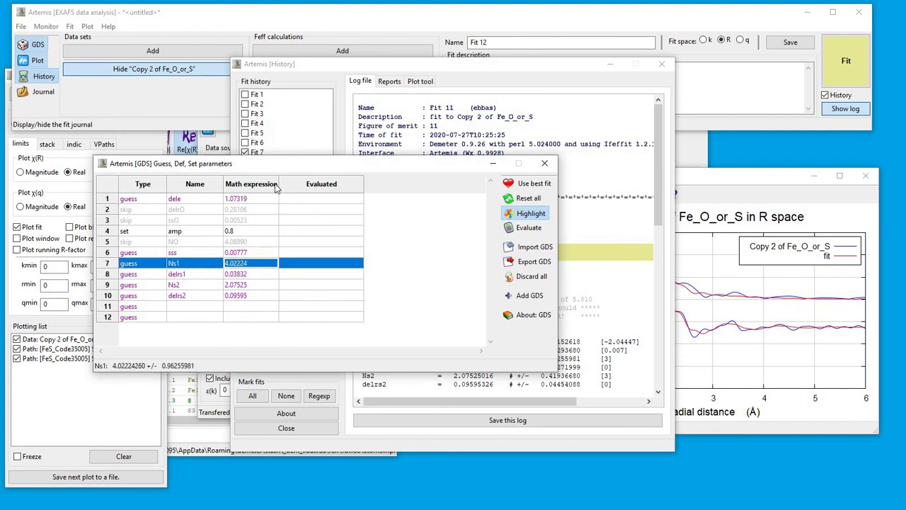
drag(279, 184, 350, 183)
click(258, 263)
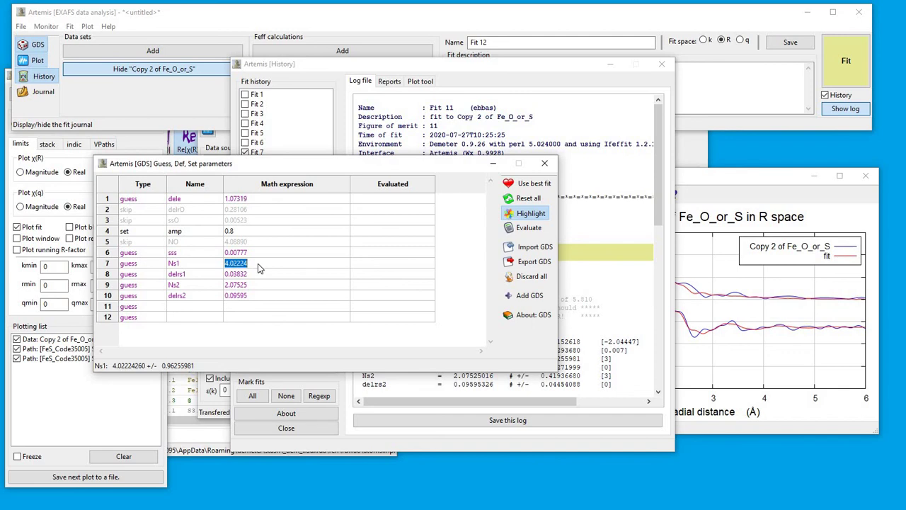
click(273, 286)
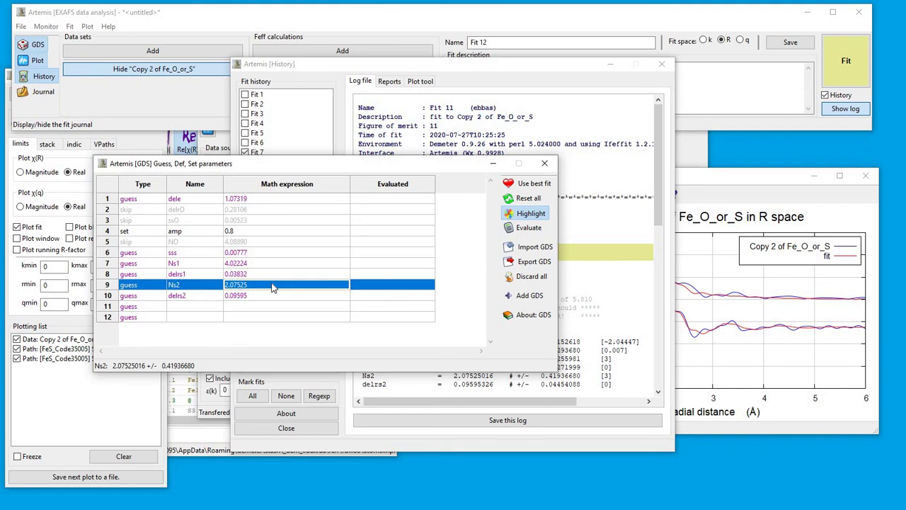
text(abs(6-Ns1)
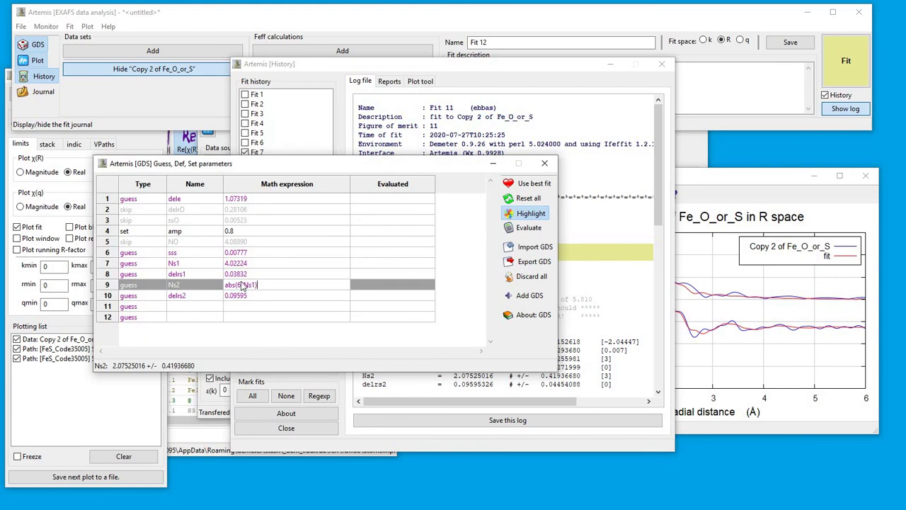
Change the Ns2 parameter's type from guess to def.
click(135, 289)
right_click(134, 290)
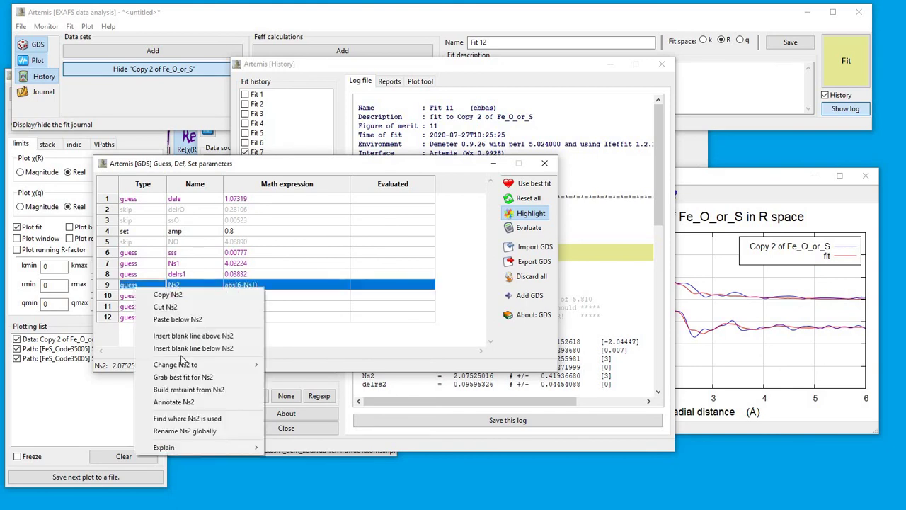
mouse_move(184, 366)
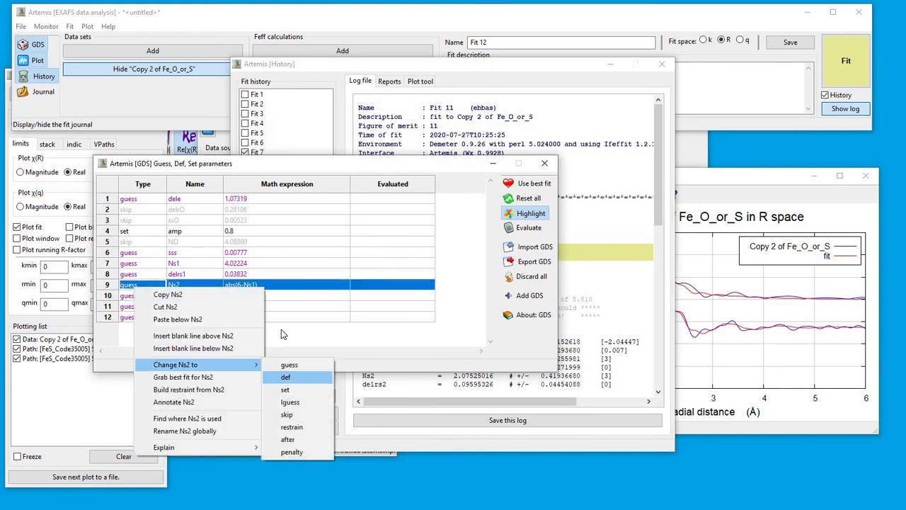
click(286, 379)
click(283, 315)
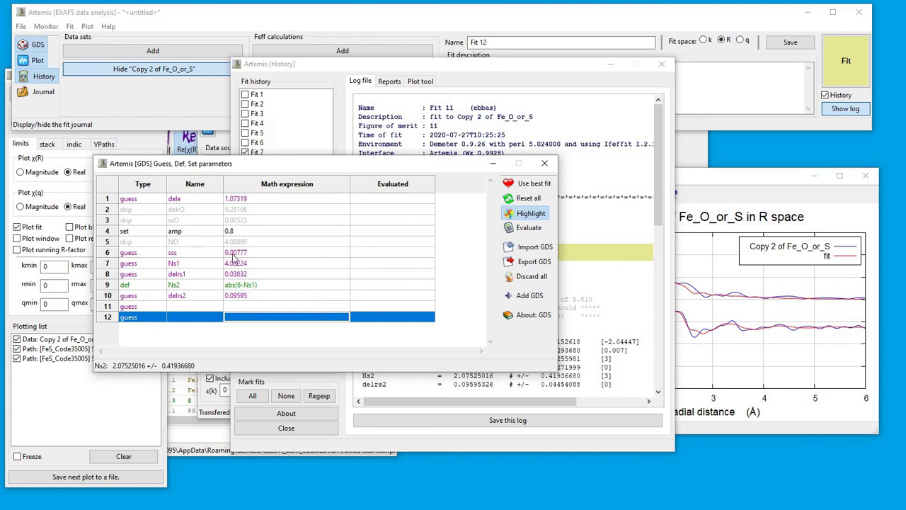
Run the fit with Ns2 defined from Ns1 and check the evaluated value and uncertainty of Ns1.
click(139, 287)
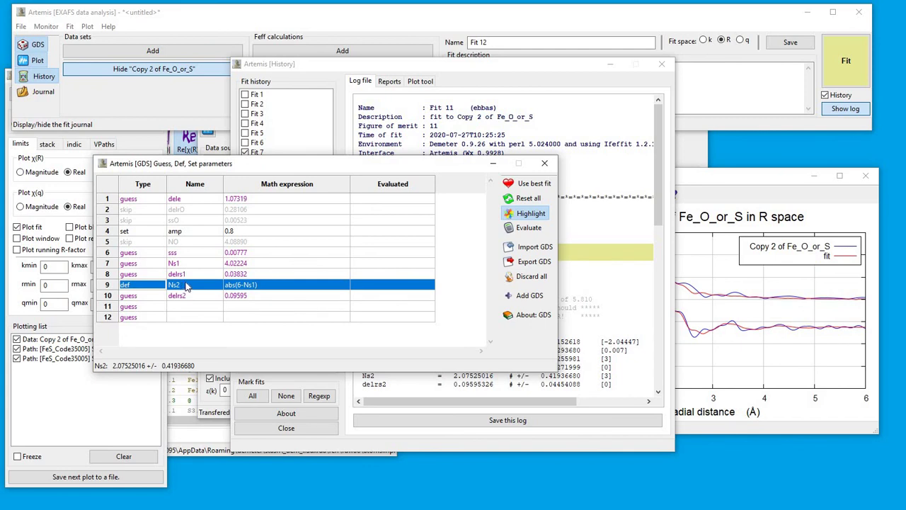
click(238, 266)
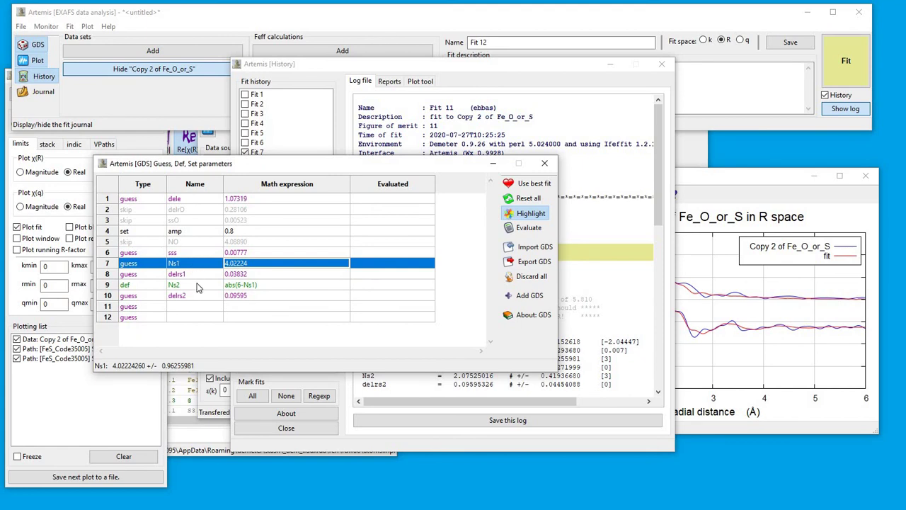
click(198, 286)
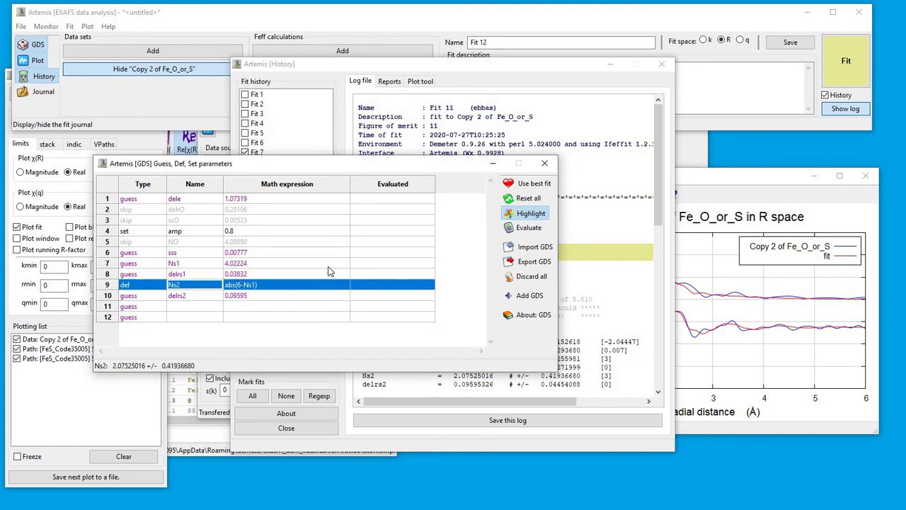
click(365, 253)
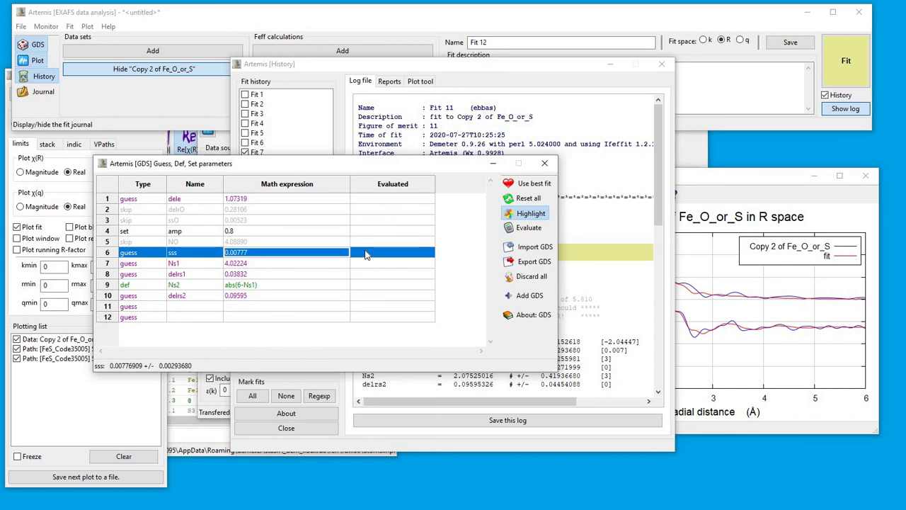
click(846, 62)
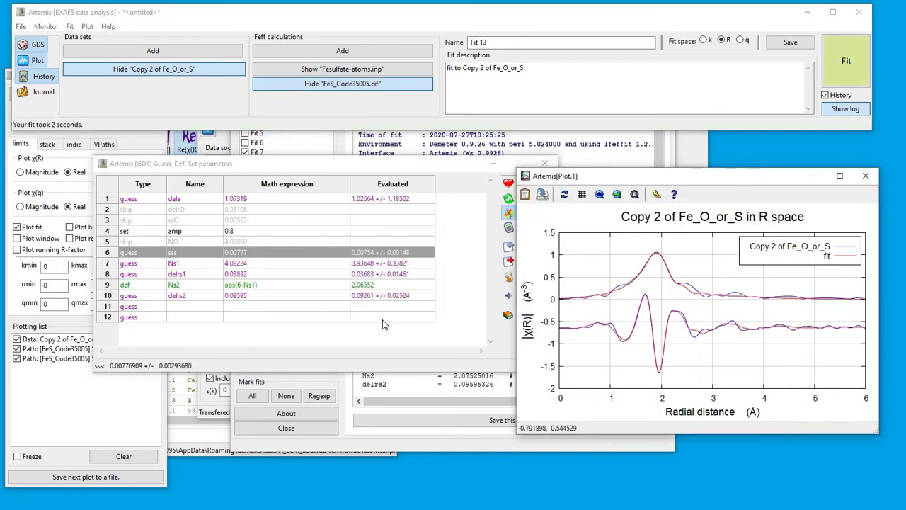
click(119, 264)
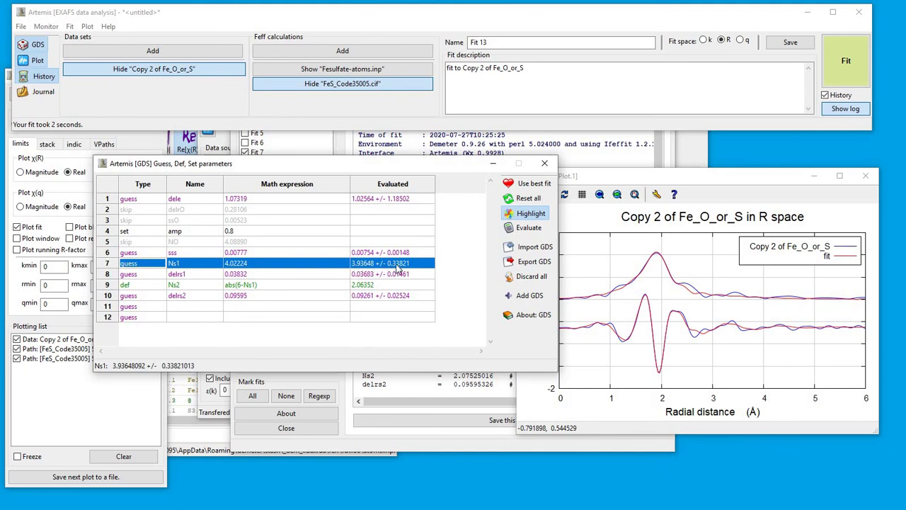
Plot the data, fit and the S3.1 and S2.2 paths in R space, k space and q space in turn.
click(83, 209)
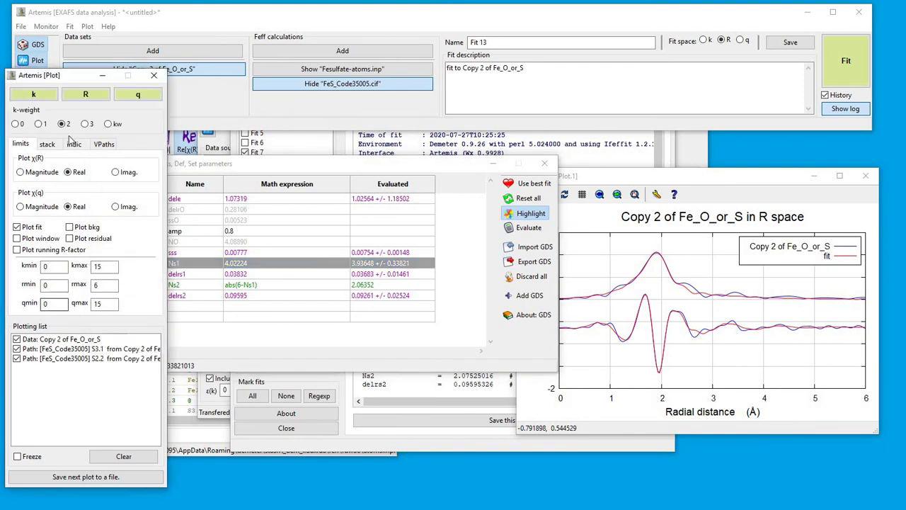
click(85, 94)
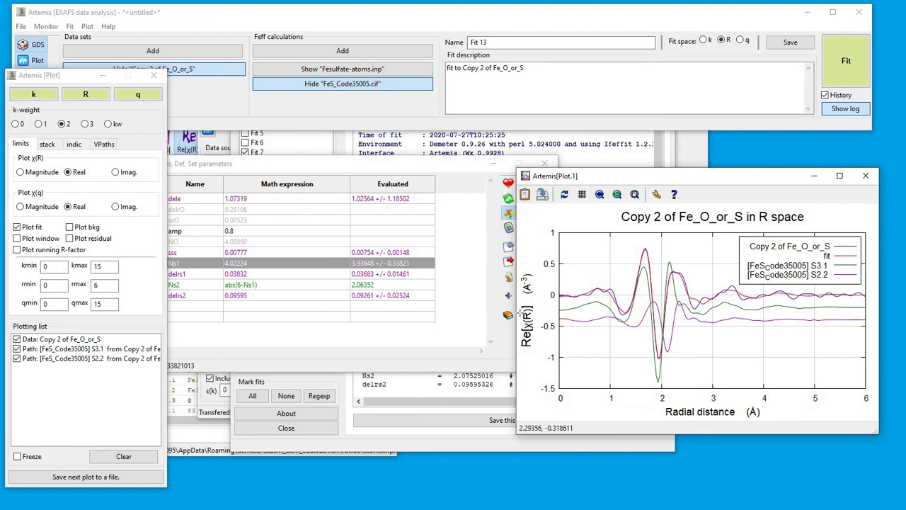
click(46, 96)
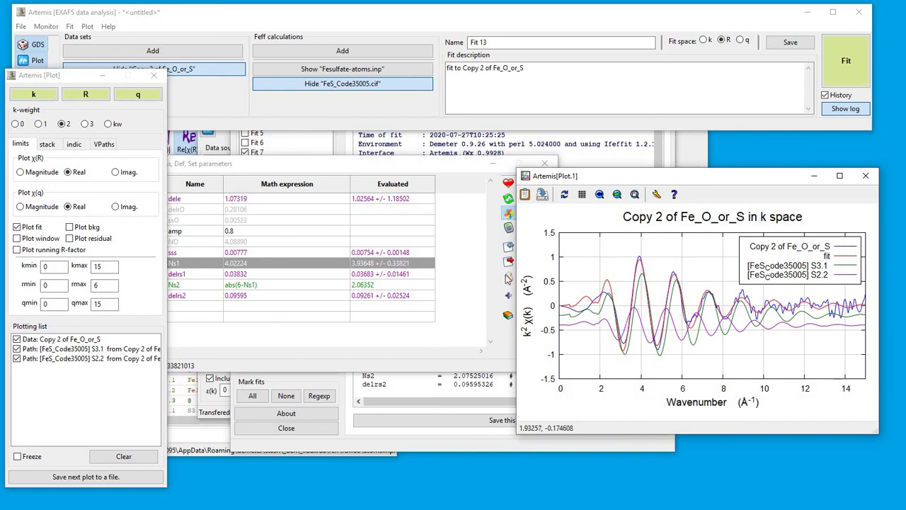
click(147, 97)
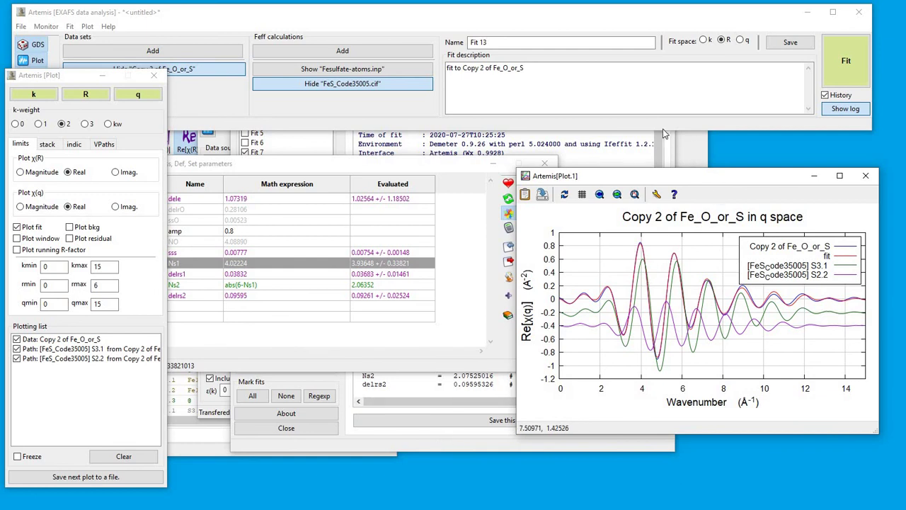
Open the Fit 12 log and examine the S02, sigma^2, e0, delr and R values of paths S3.1 and S2.2.
click(842, 113)
click(843, 114)
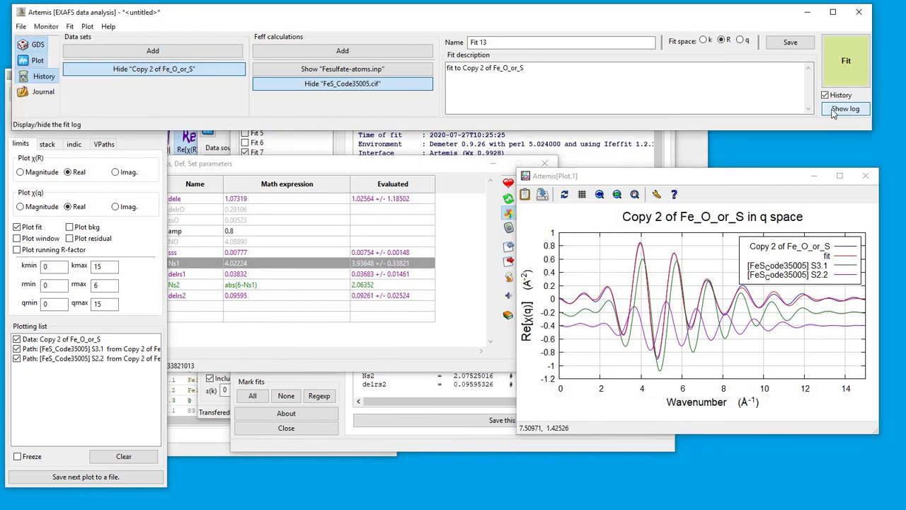
drag(604, 234, 720, 238)
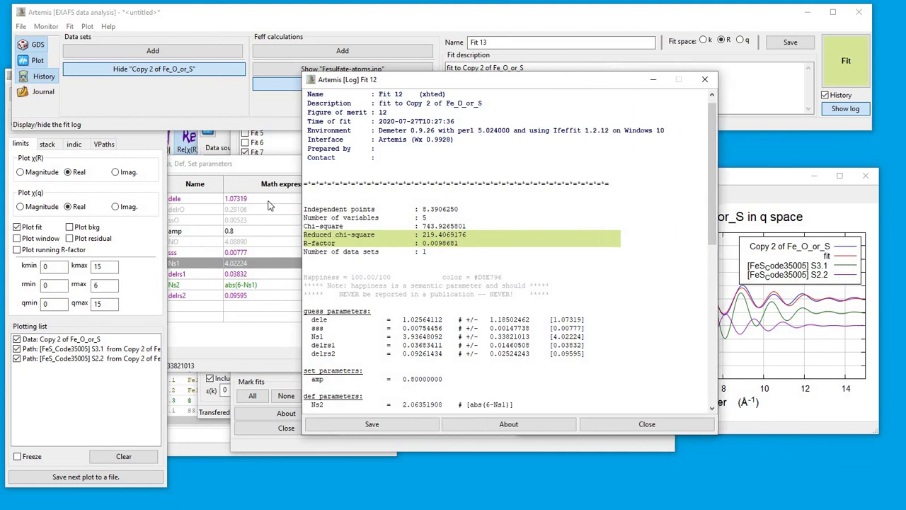
click(37, 75)
drag(712, 210, 712, 374)
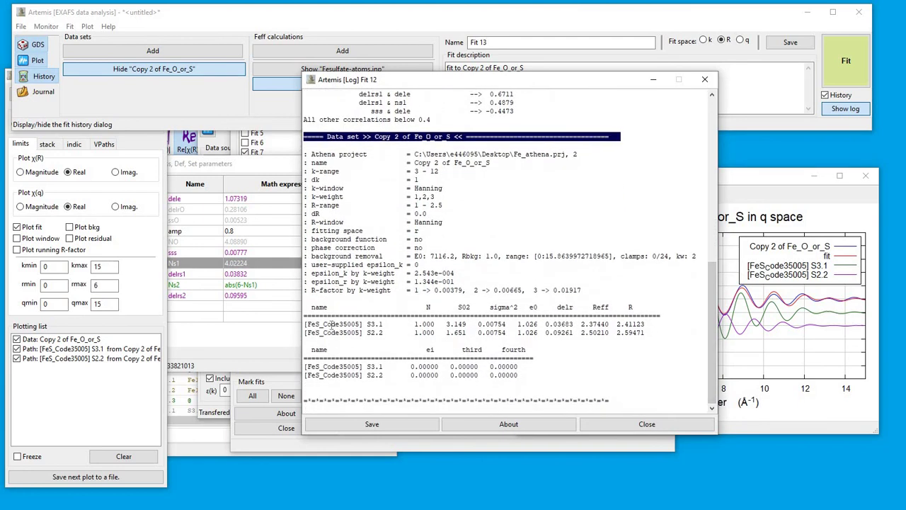
drag(306, 324, 649, 335)
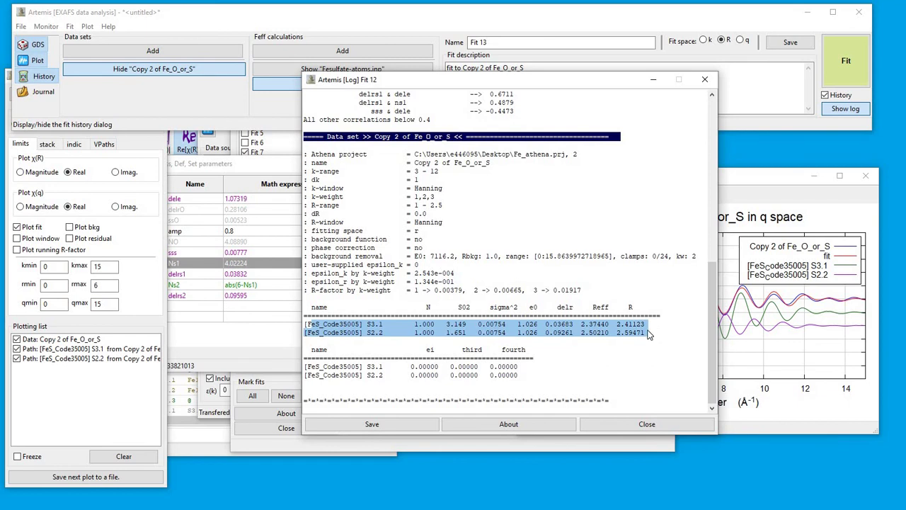
click(601, 313)
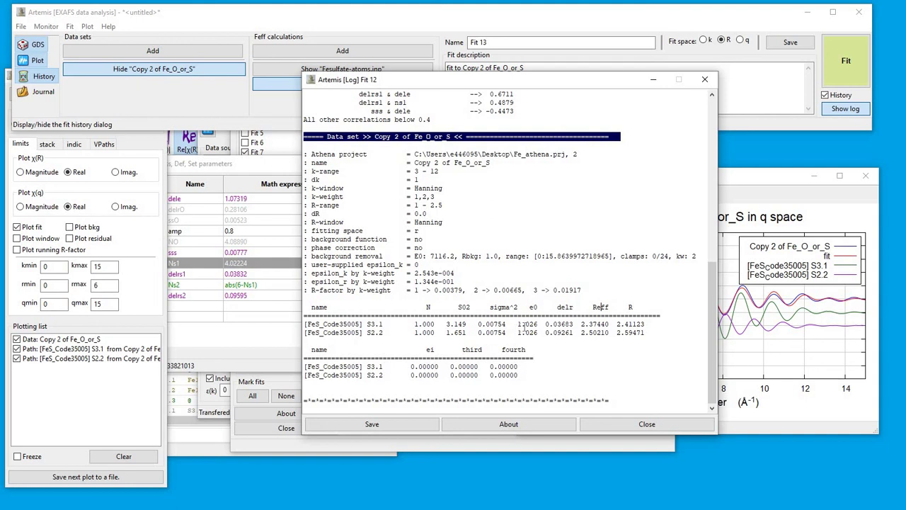
Compare the number of independent points with the number of variables in the Fit 12 log statistics.
drag(710, 332, 707, 152)
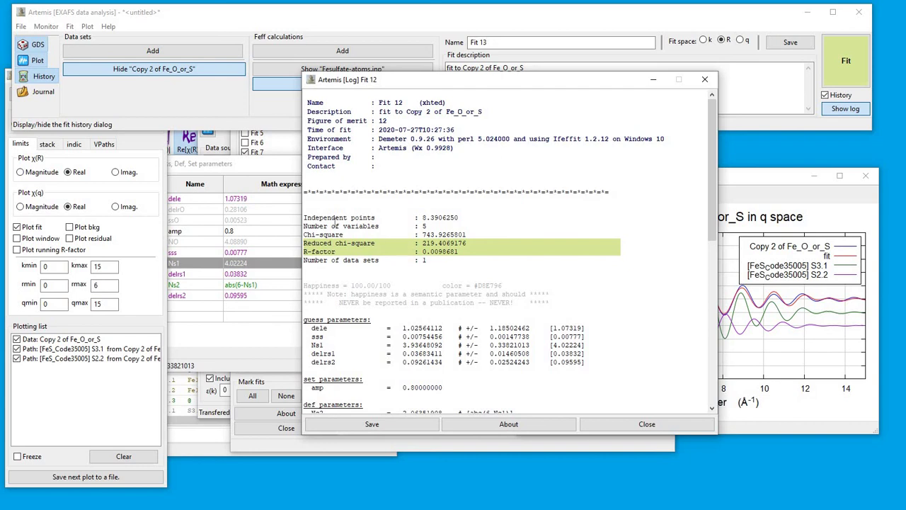
shift+click(460, 218)
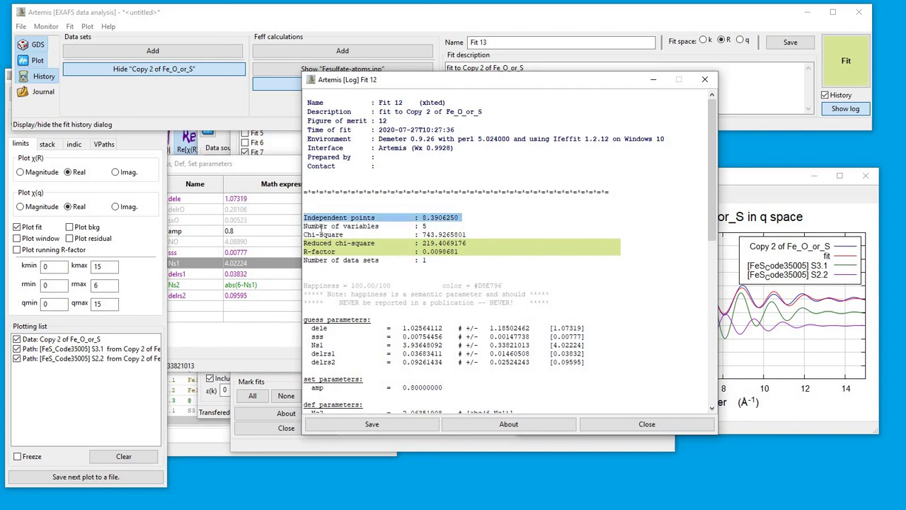
triple_click(420, 228)
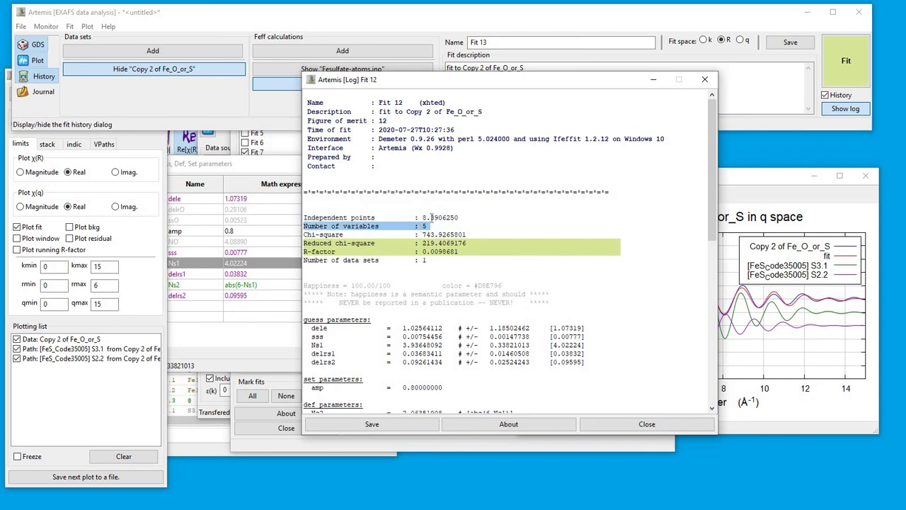
click(328, 216)
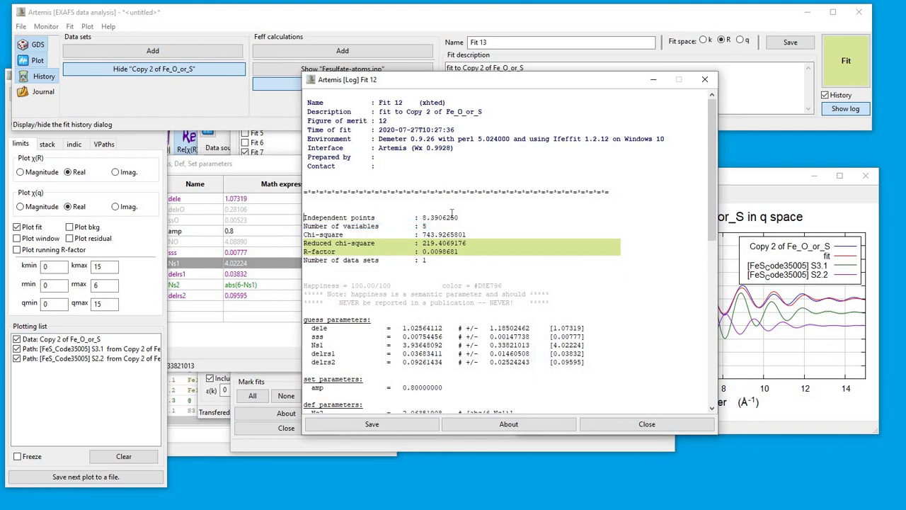
drag(328, 217, 450, 218)
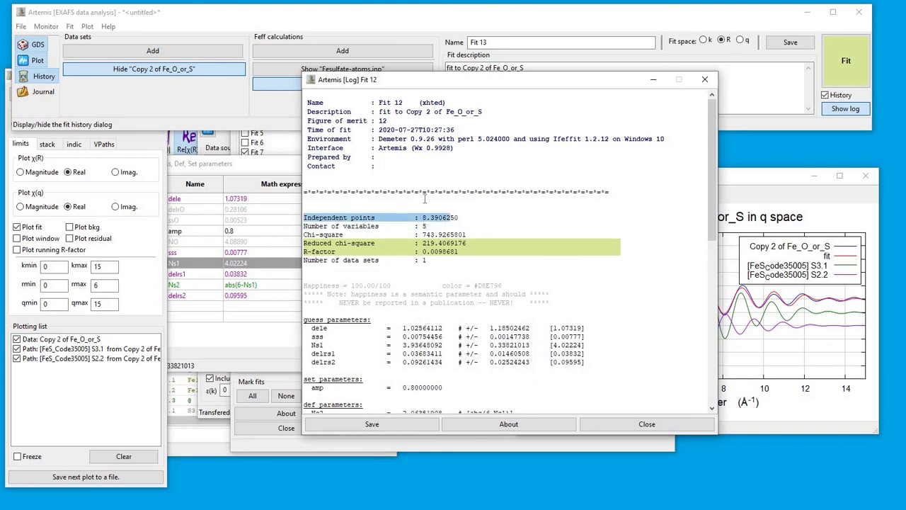
Bring the Copy 2 of Fe_O_or_S data window beside the fit log and plot the data set as Rmr.
click(196, 70)
click(196, 69)
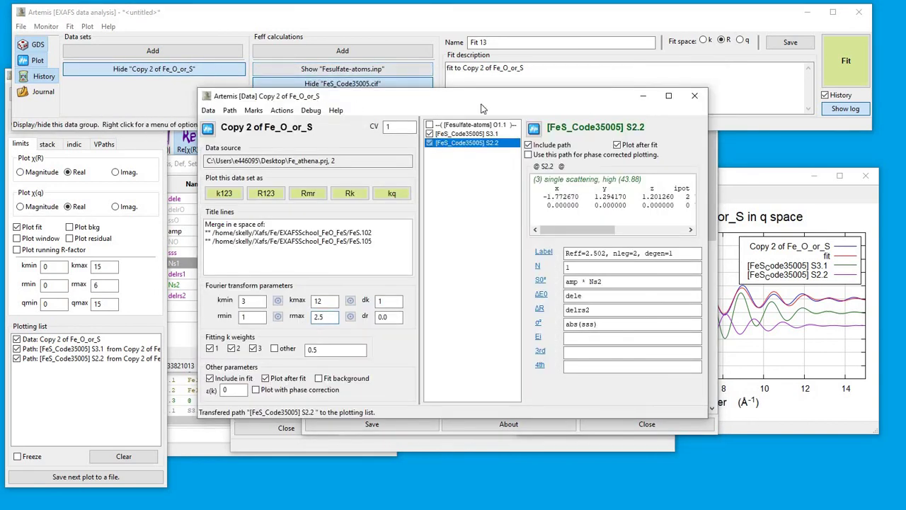
drag(317, 96, 609, 100)
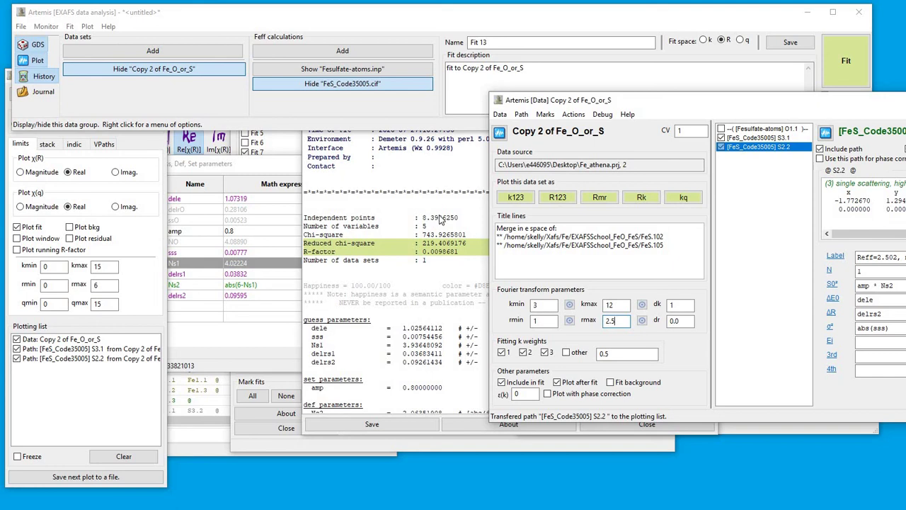
drag(732, 100, 626, 116)
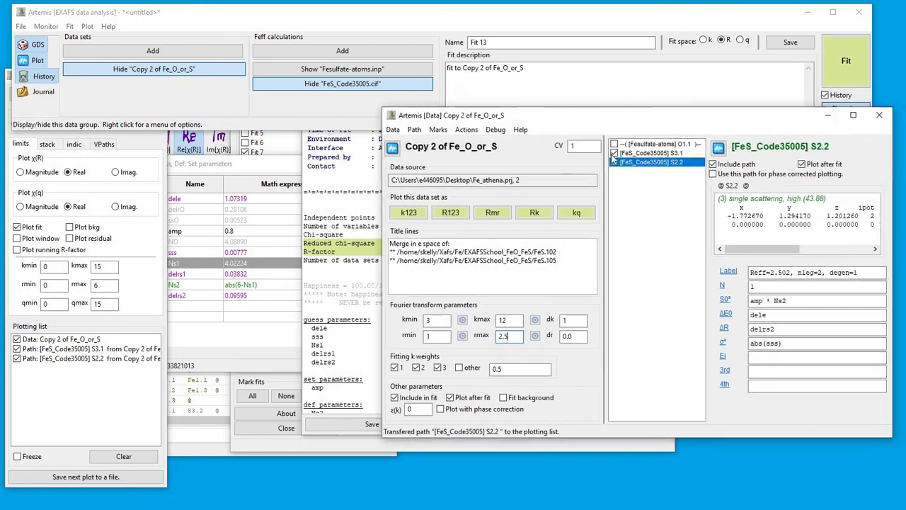
click(614, 162)
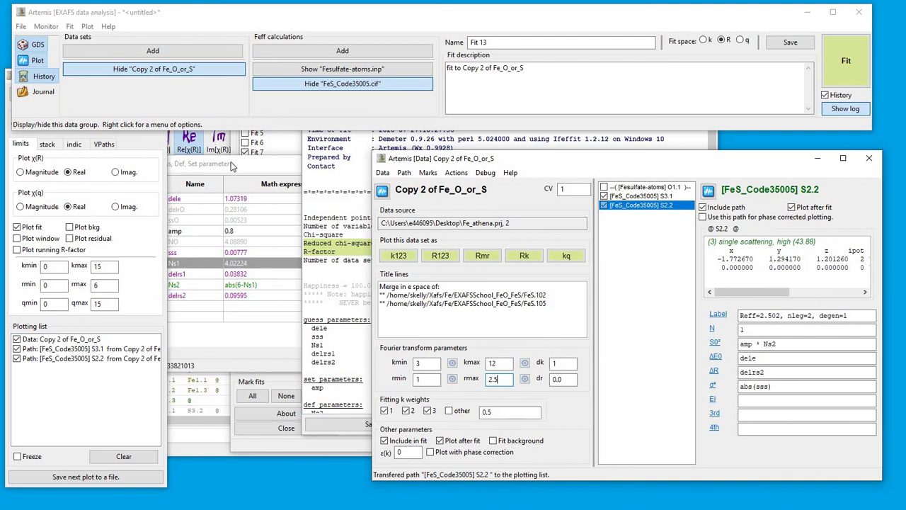
click(483, 257)
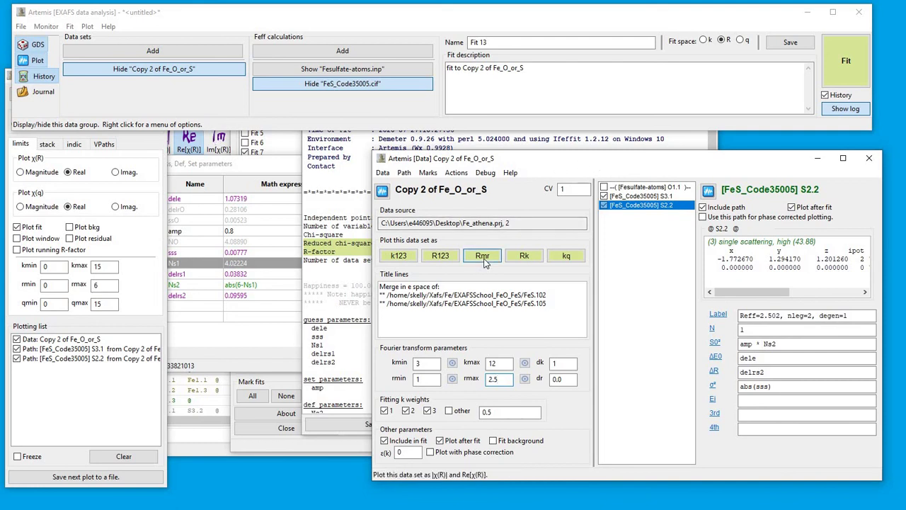